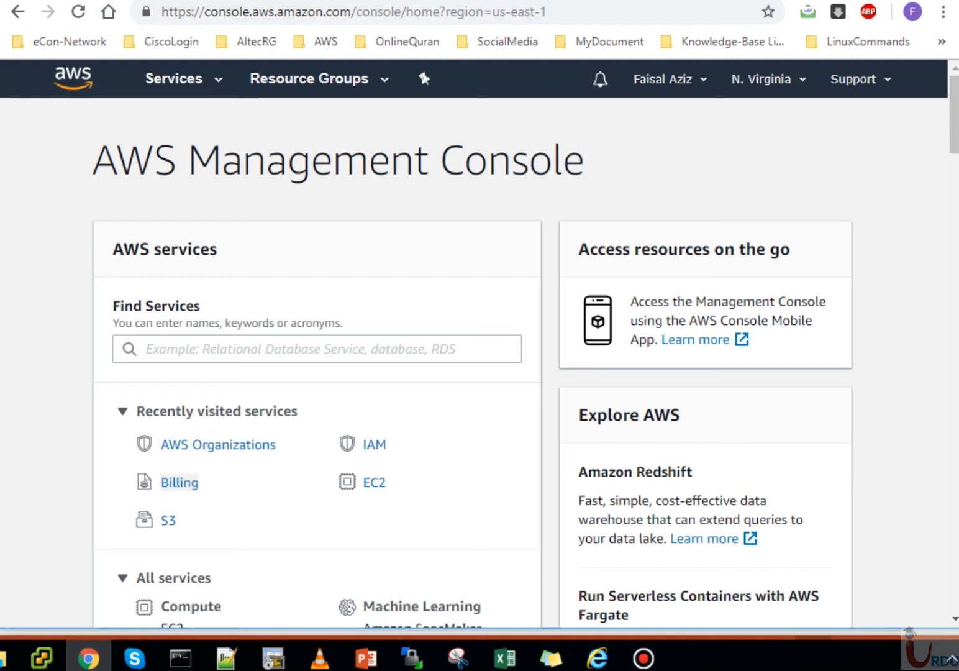
- Open My Account's billing settings, highlight the account ID, then bring up the Services catalogue
click(670, 79)
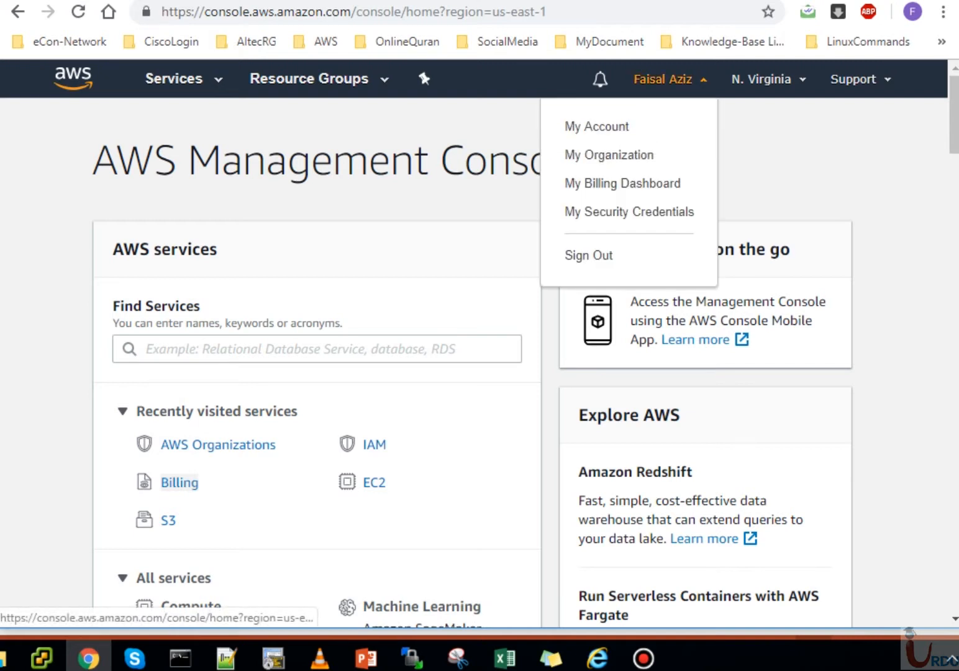
click(596, 126)
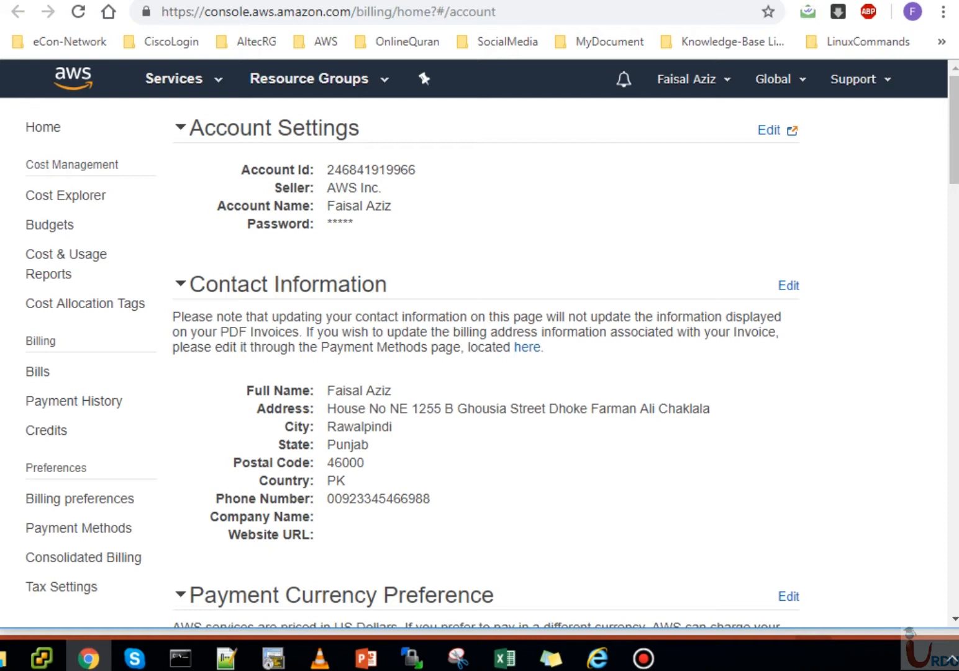
drag(419, 170, 326, 169)
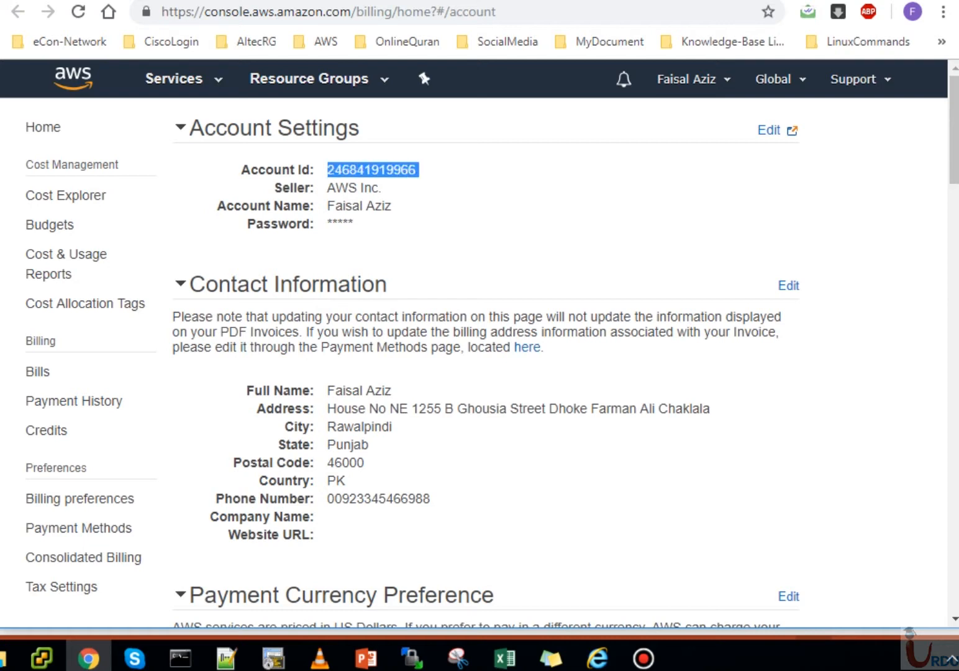
click(328, 171)
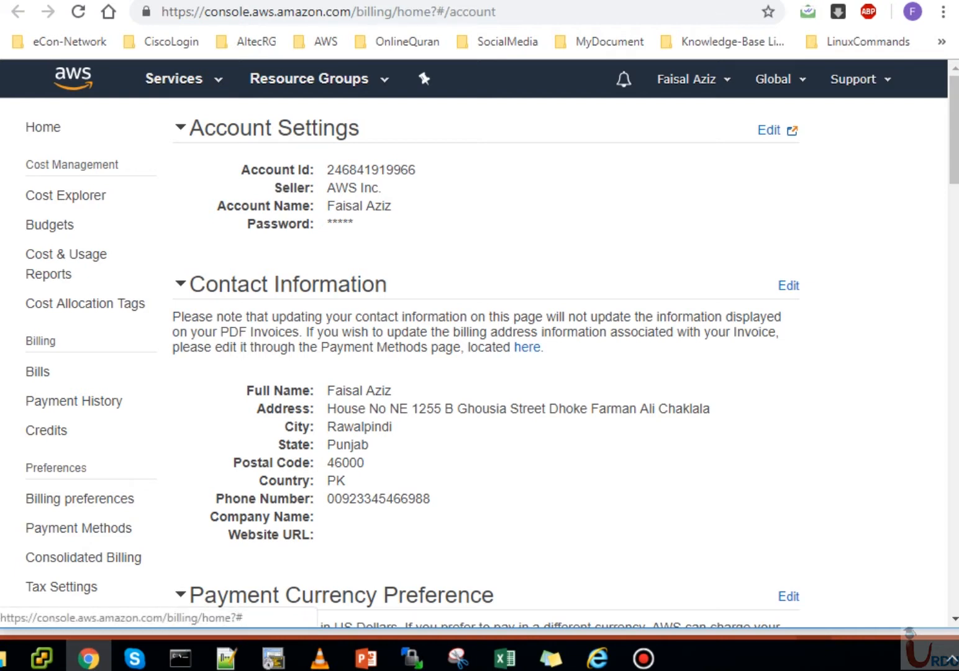
click(686, 79)
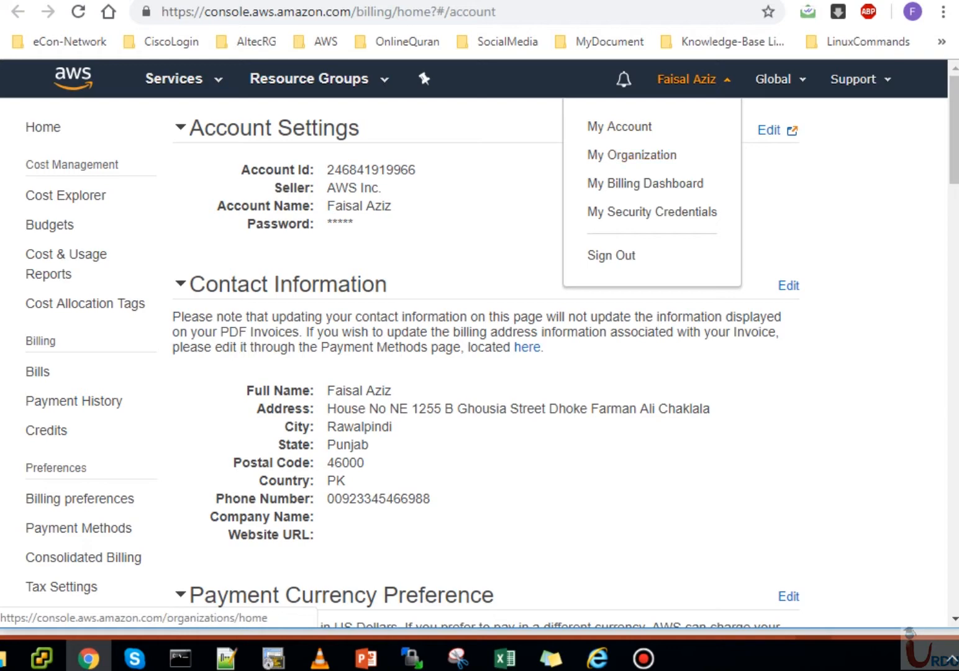
click(174, 78)
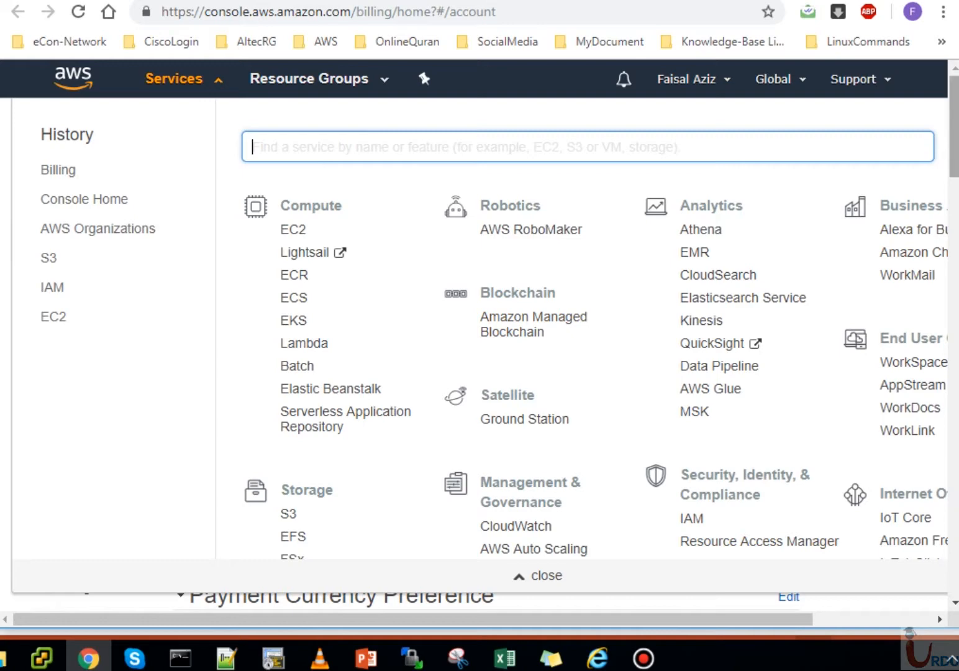
- Maximize the browser and pick AWS Organizations under Security, Identity, & Compliance
scroll(954, 137, down, 3)
scroll(954, 137, up, 2)
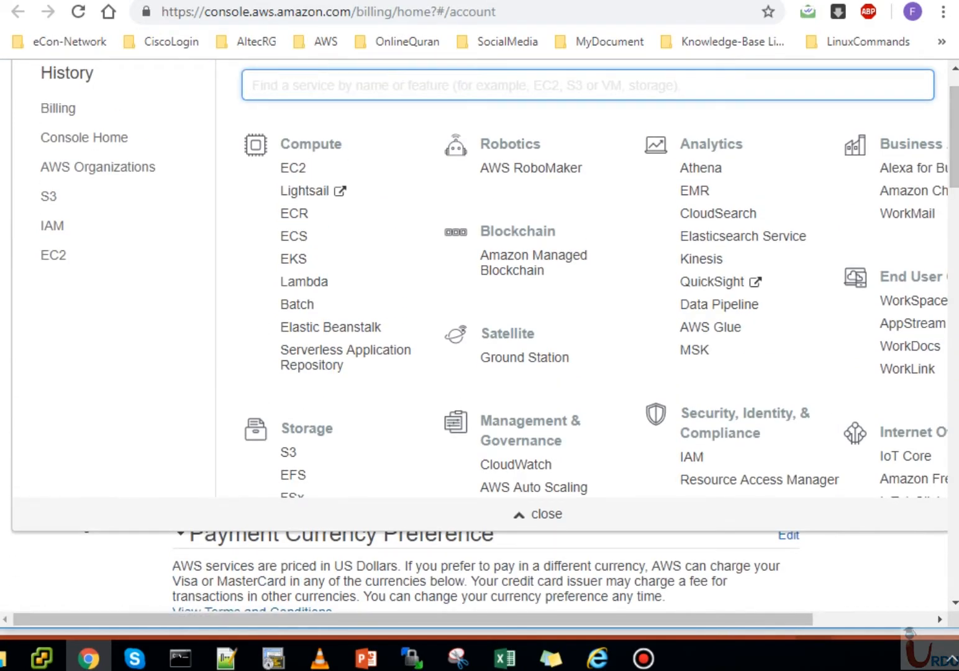
key(super+Up)
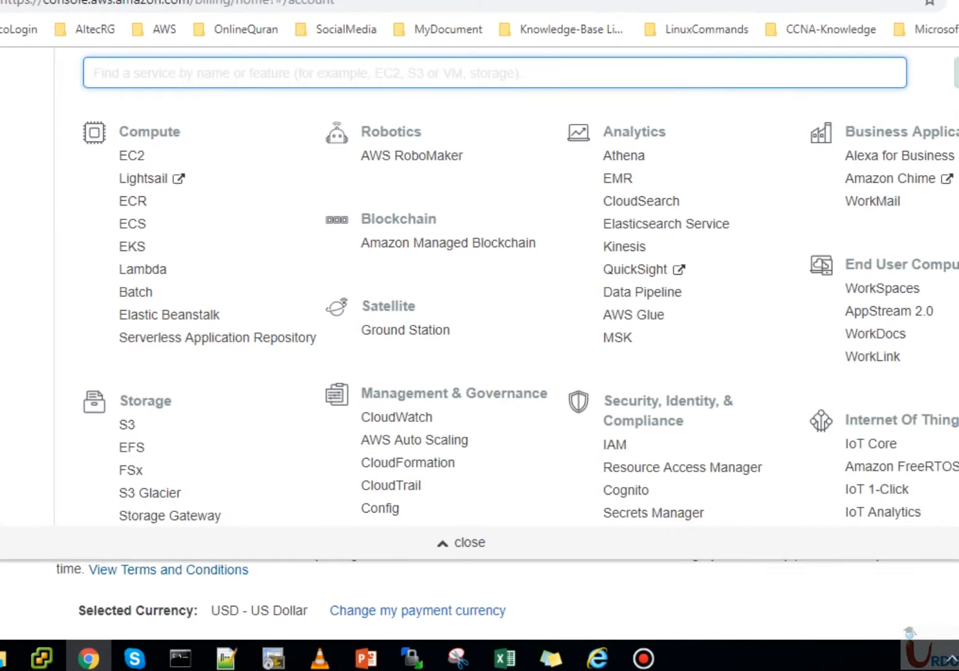
scroll(521, 310, down, 3)
scroll(658, 385, down, 1)
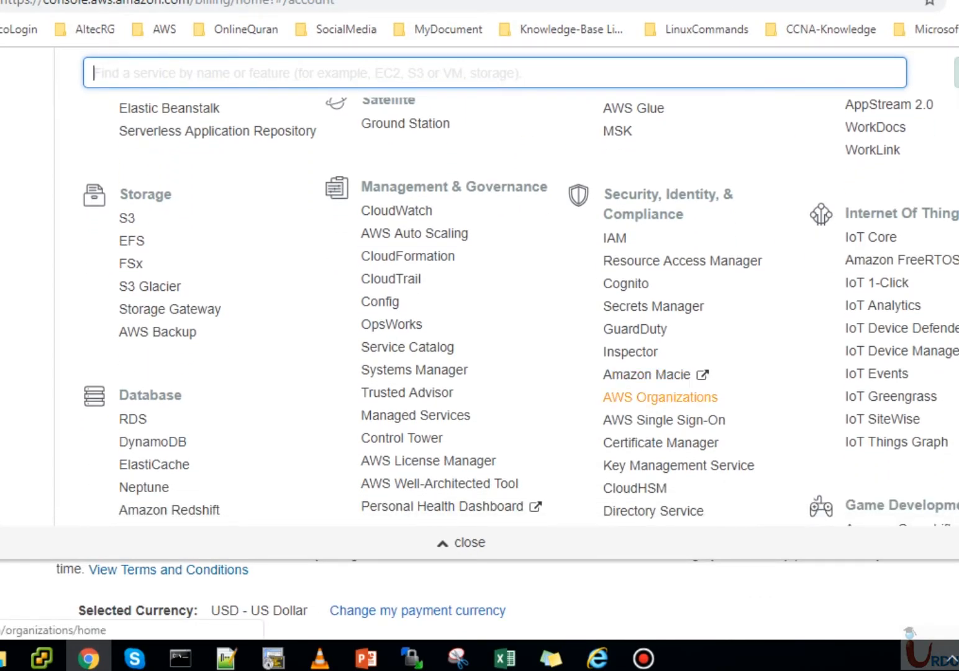
click(660, 397)
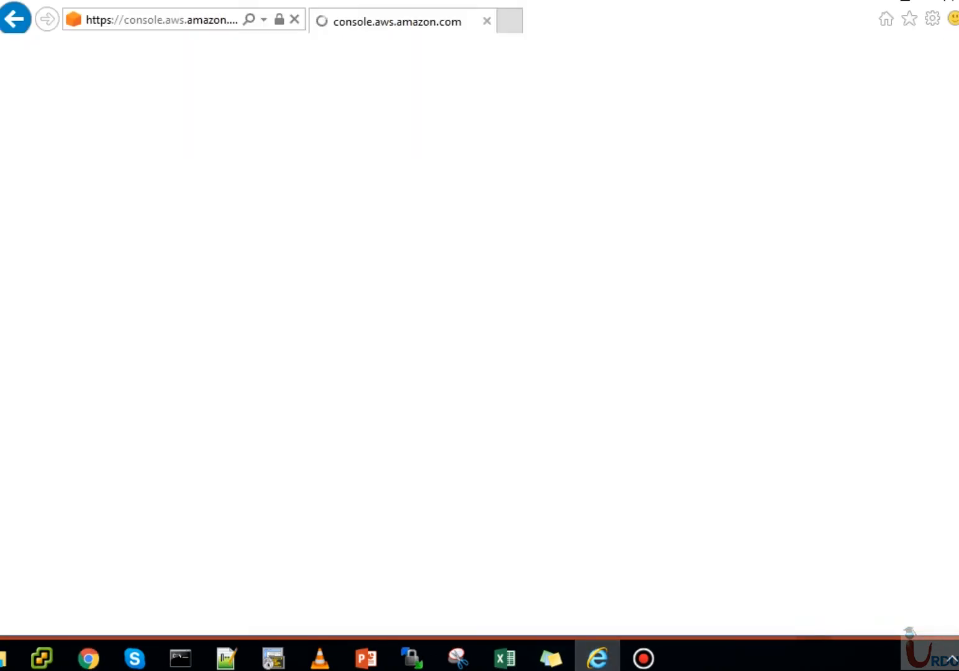
- Check the available Wi-Fi networks and dismiss the network list
click(957, 658)
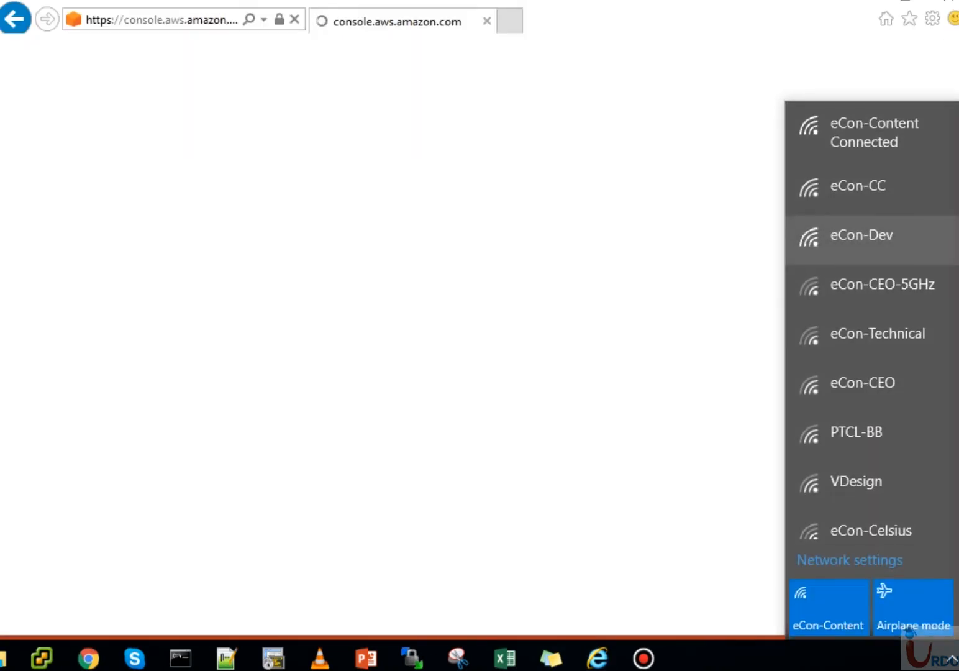
click(919, 188)
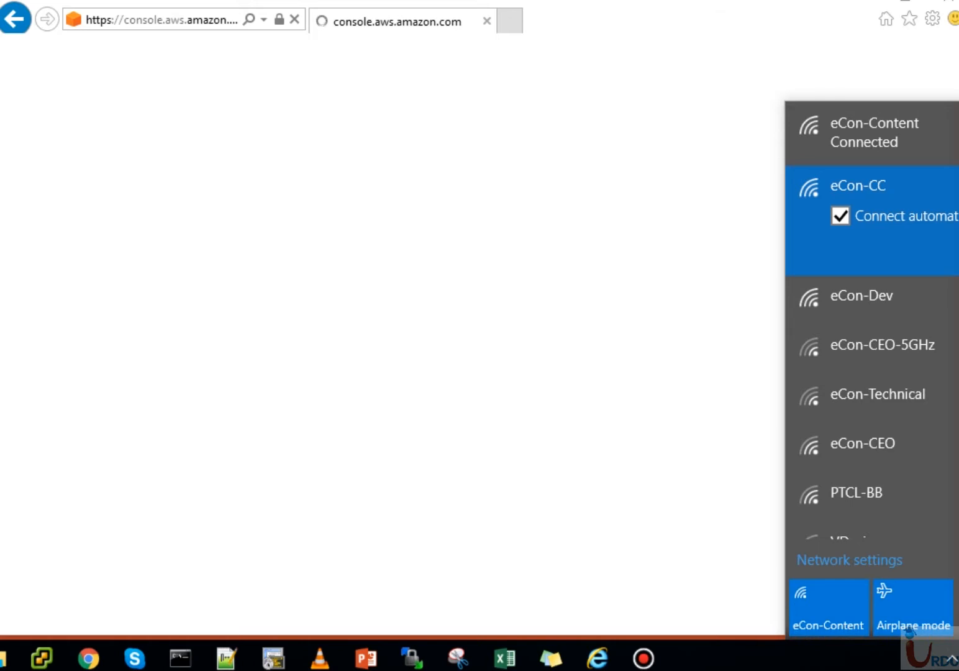
key(Escape)
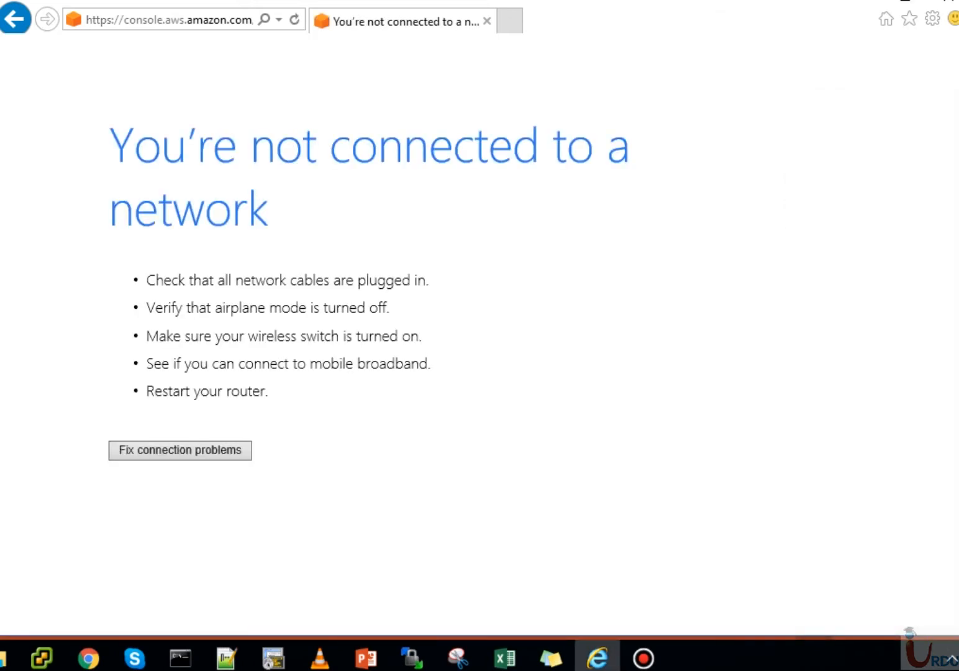
- Reload the console page and sign in with the root user's password
click(294, 19)
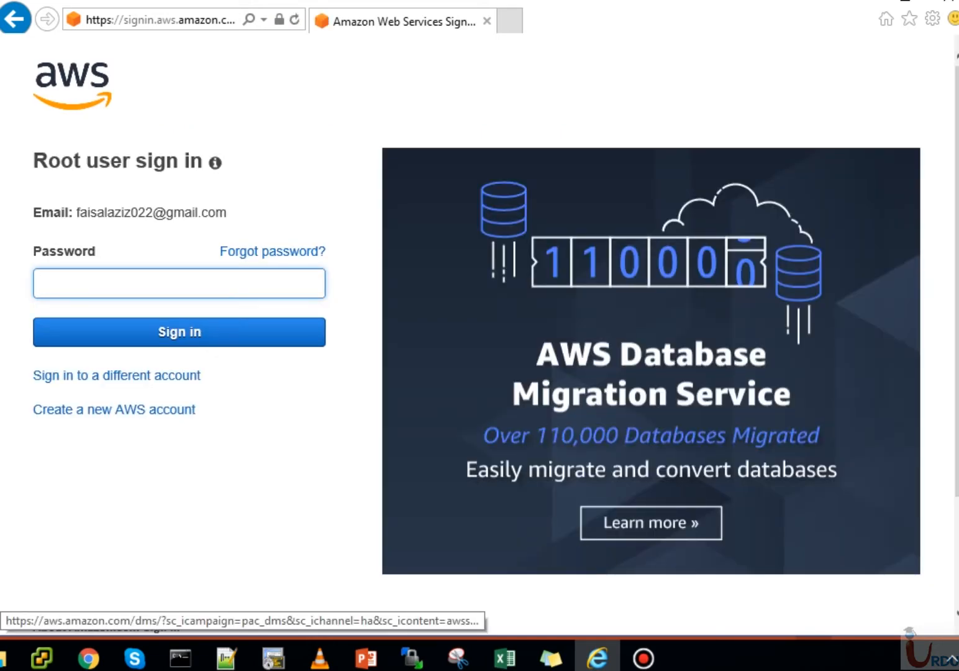
text(•••••••••••••)
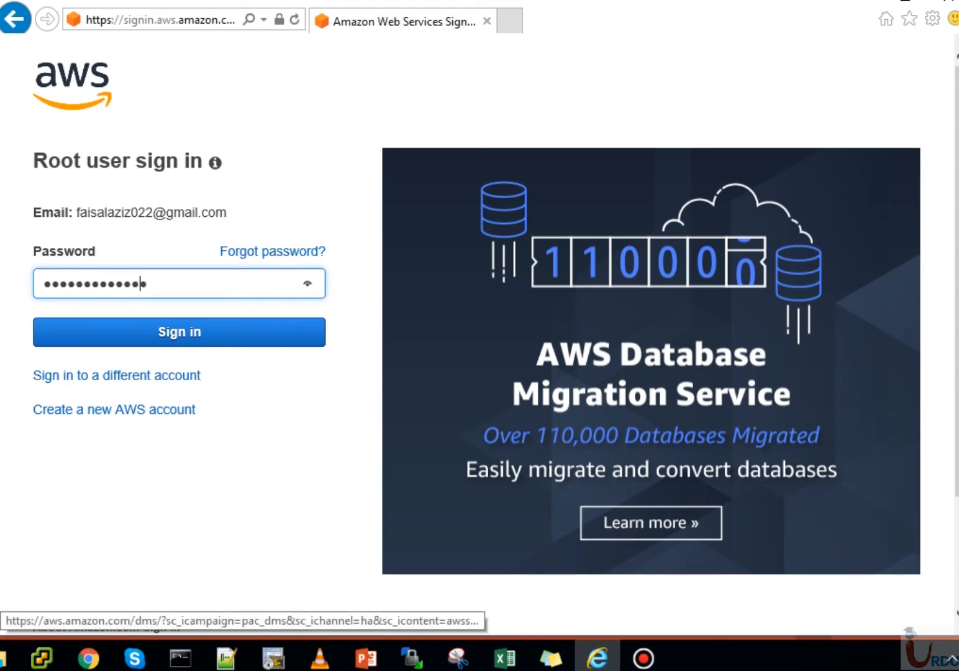
key(Return)
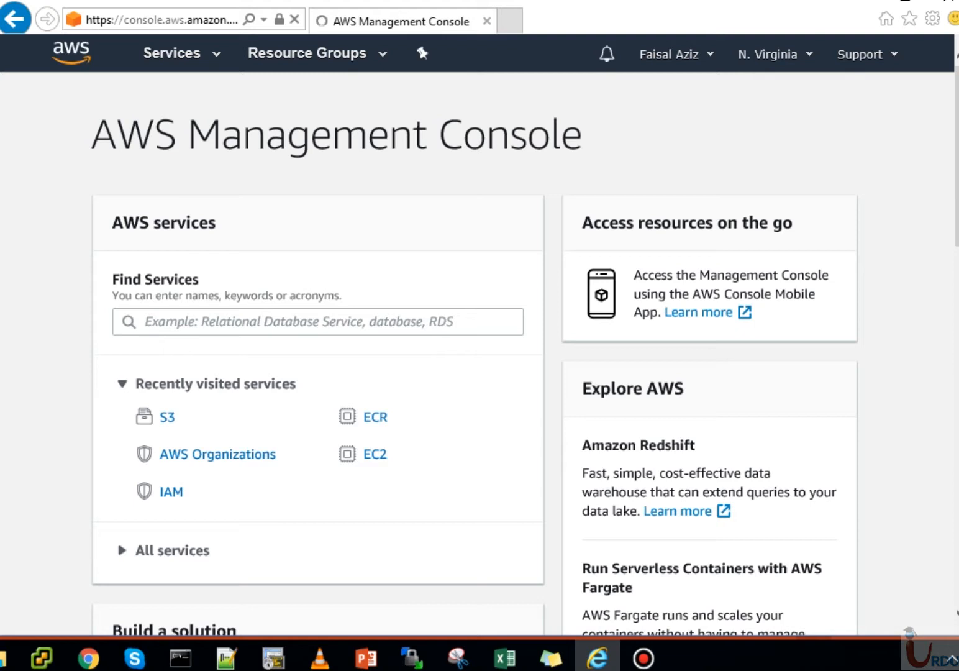
- Open the account's billing settings and its My Organization page from the account menu
click(676, 55)
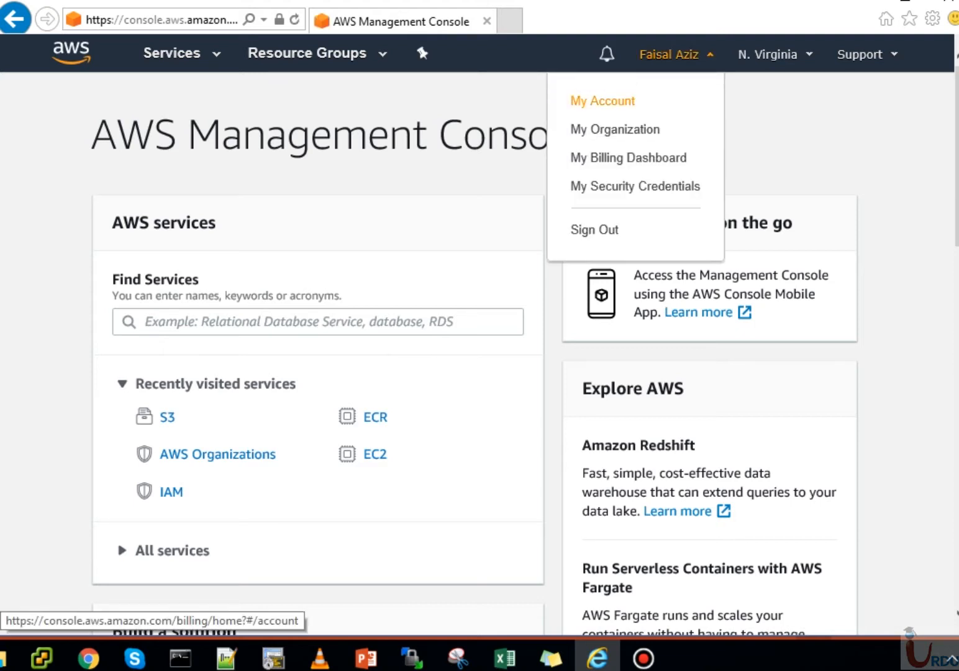
click(602, 100)
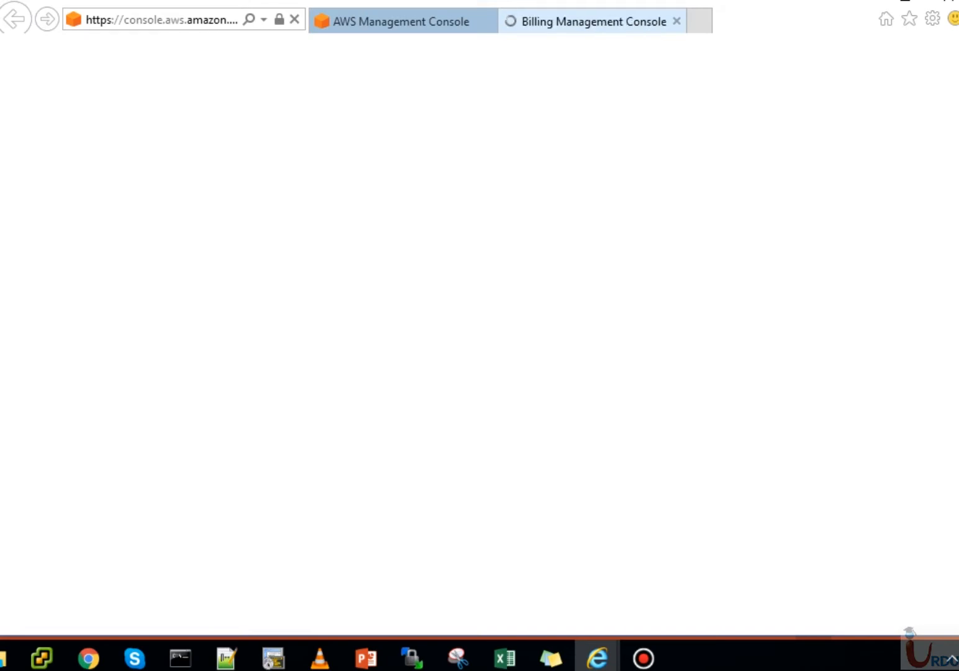
click(401, 21)
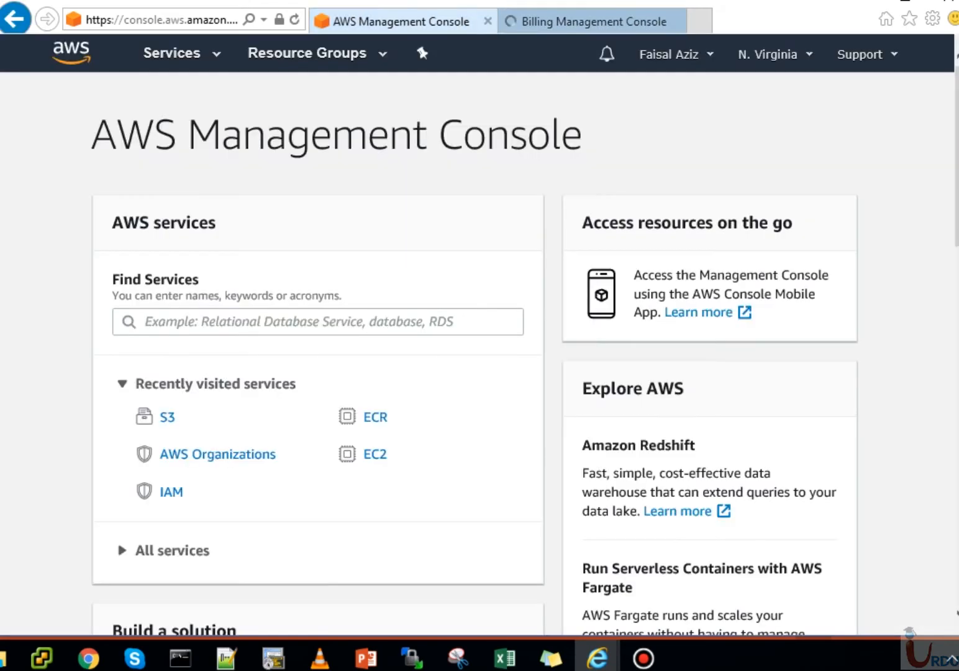
click(668, 54)
click(616, 129)
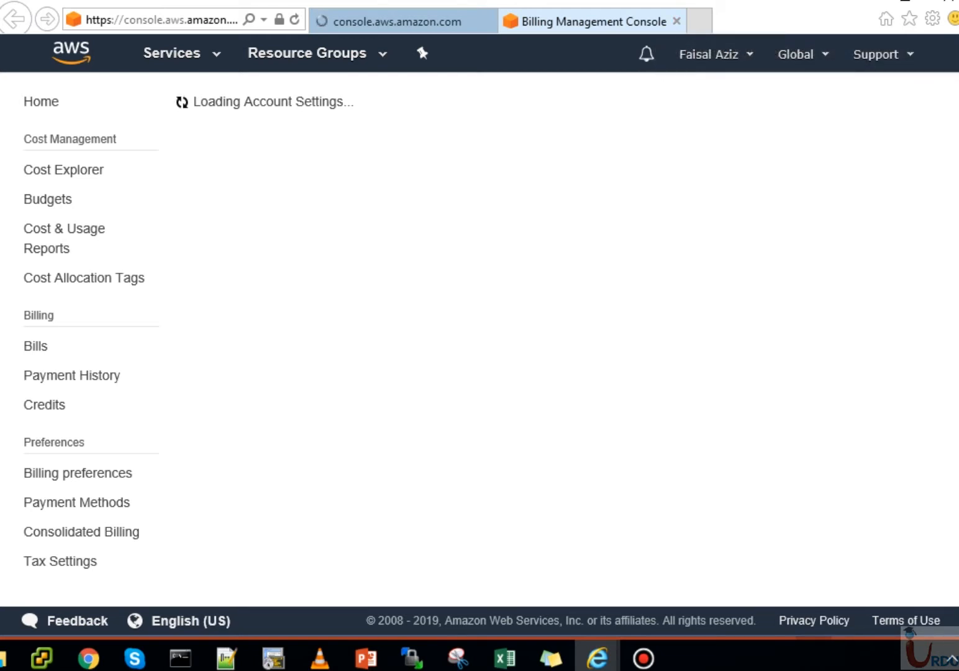
- Switch to the Organizations tab, close the billing settings tab, and begin creating an organization
click(398, 21)
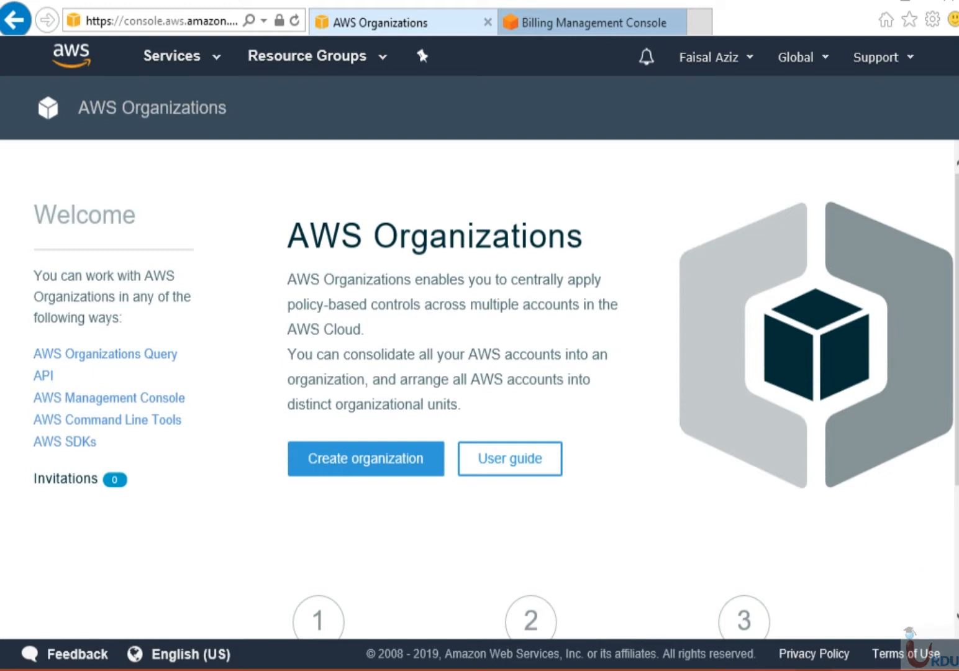
click(646, 22)
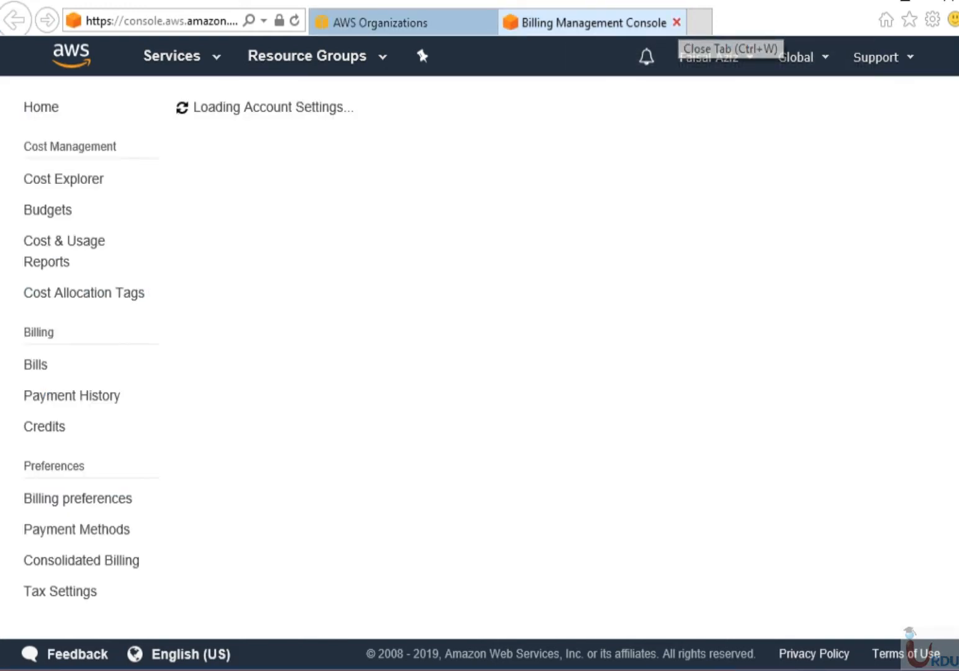
click(676, 23)
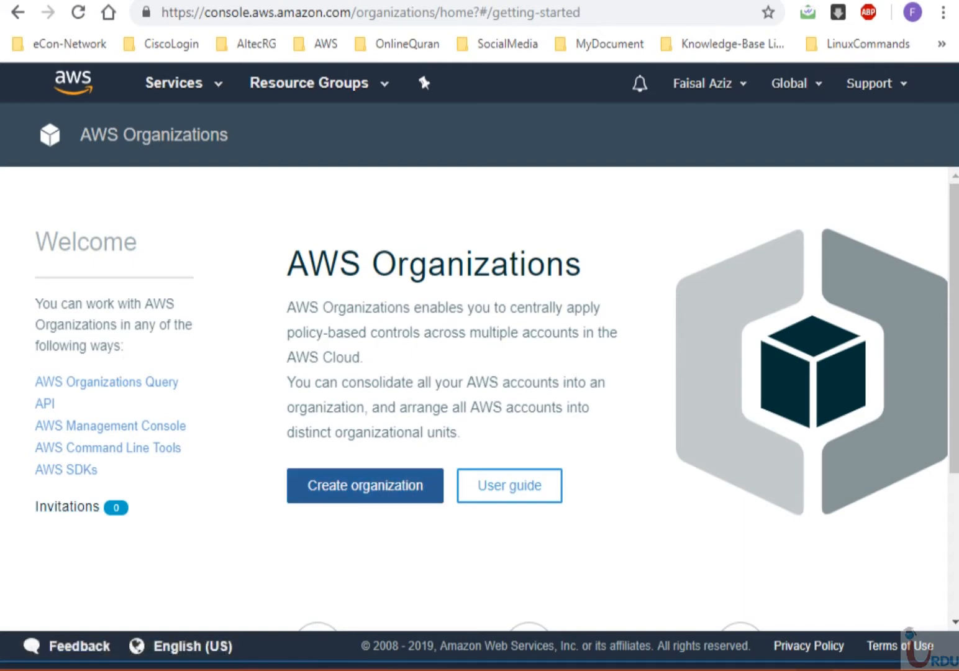
click(365, 486)
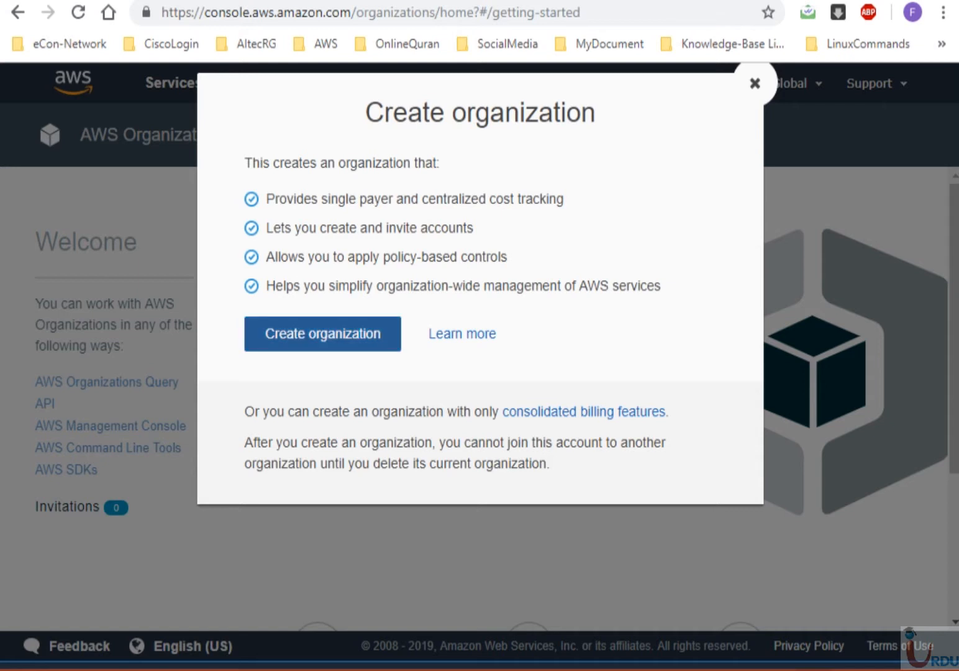
- Confirm Create organization in the dialog so this account becomes the master account
click(322, 334)
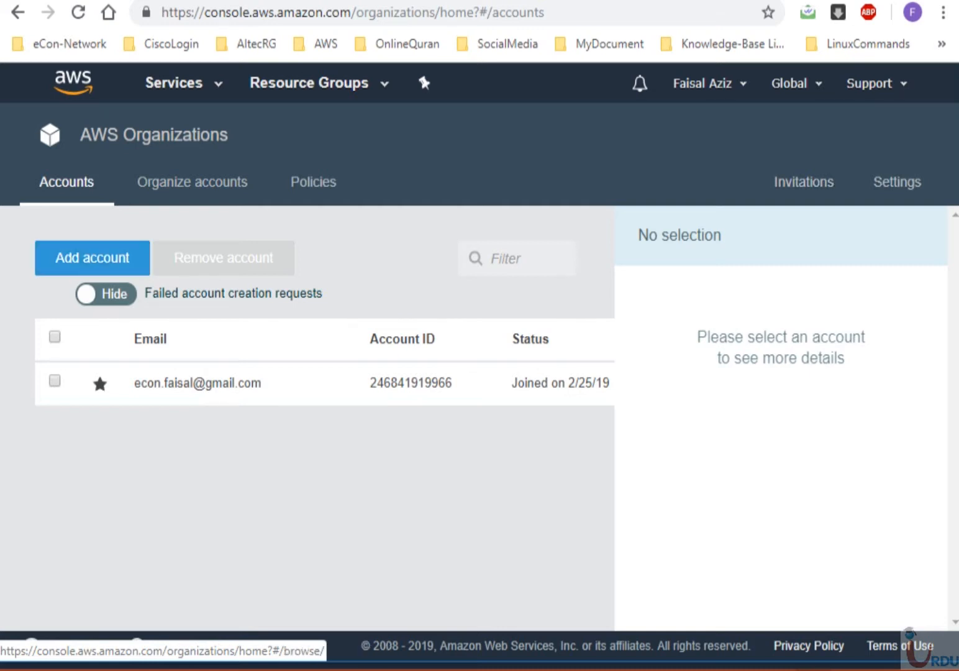
- Choose Invite account and paste the member account's ID into the Email or account ID field
click(92, 257)
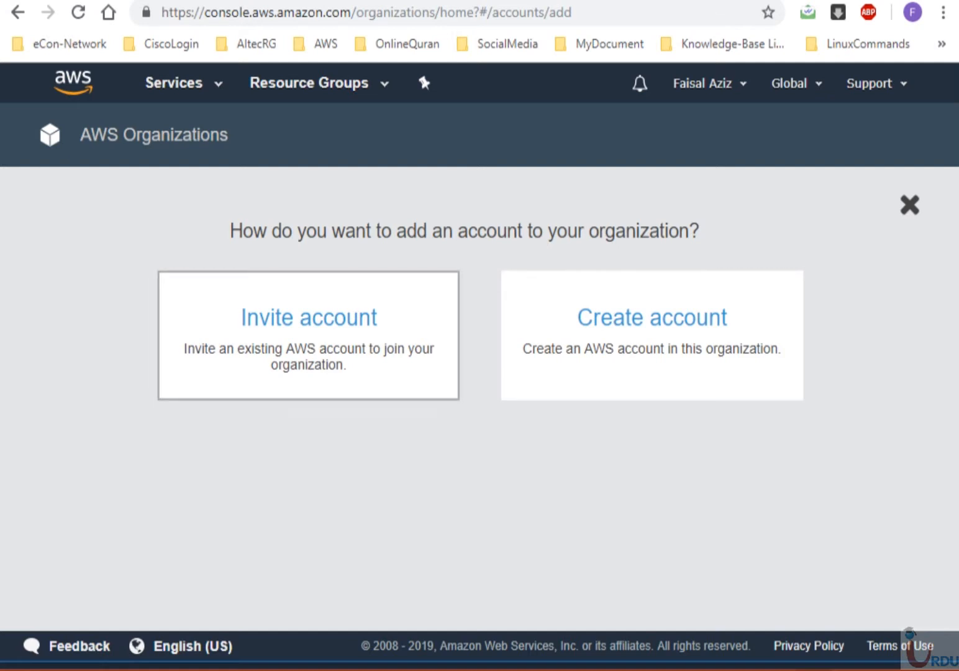
click(308, 335)
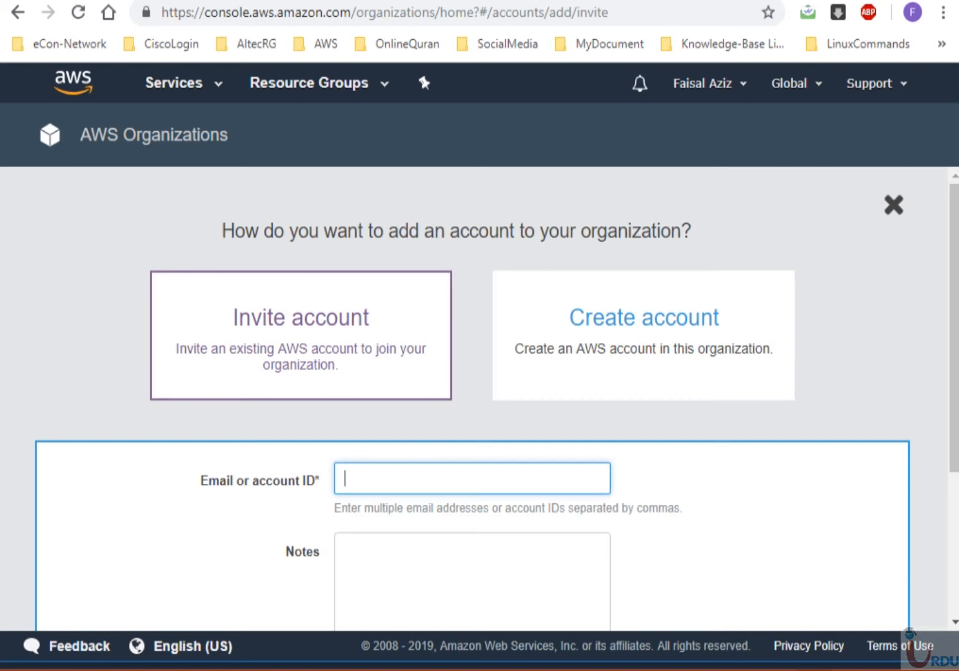
scroll(471, 398, down, 2)
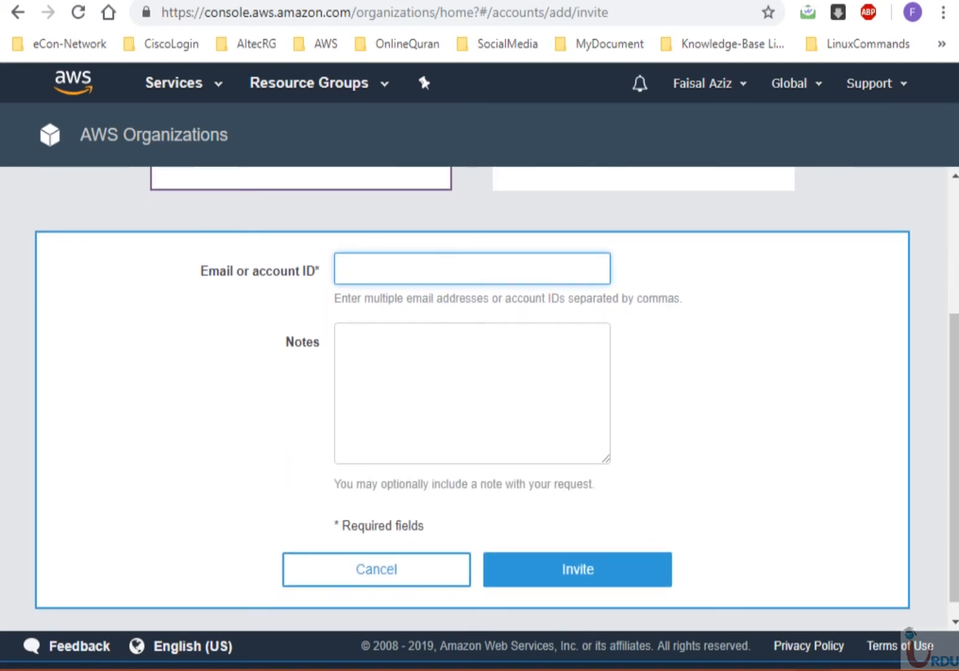
key(alt+Tab)
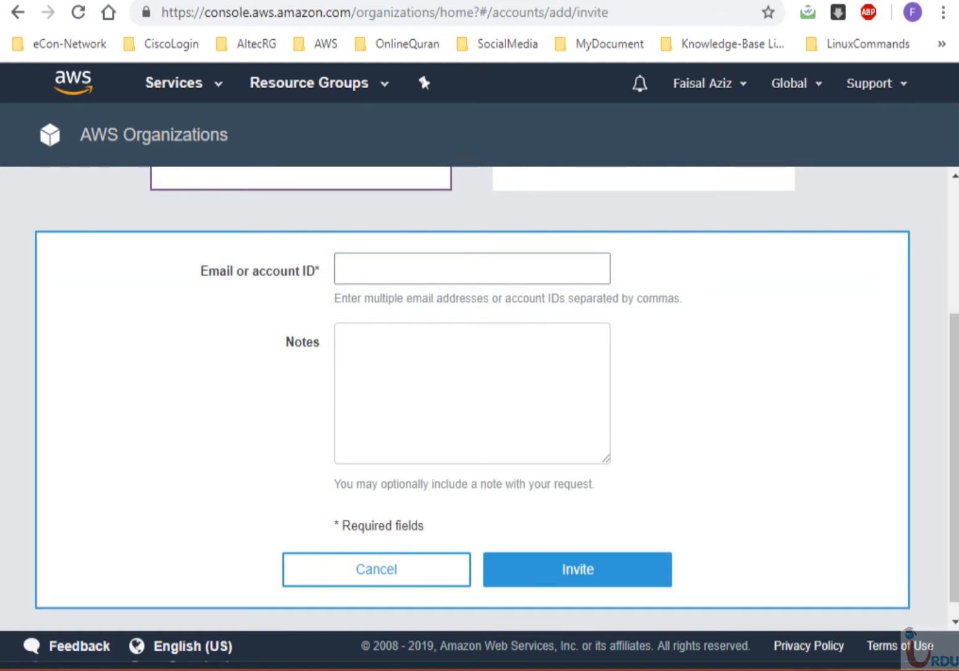
key(alt+Tab)
key(ctrl+v)
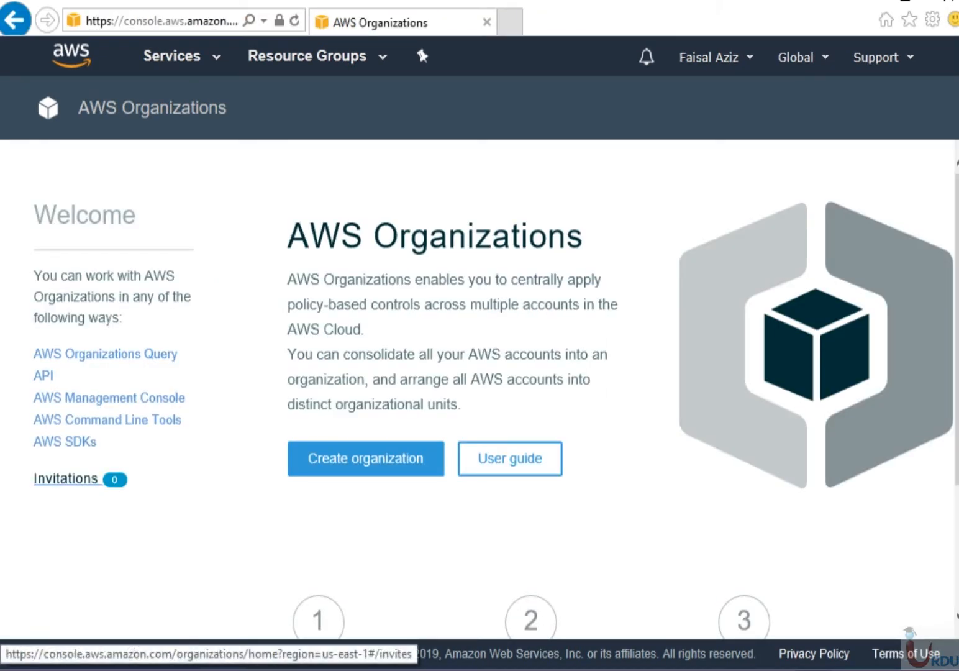
- Open the member's Invitations page, send the invitation from the master account, and return to Accounts
click(66, 478)
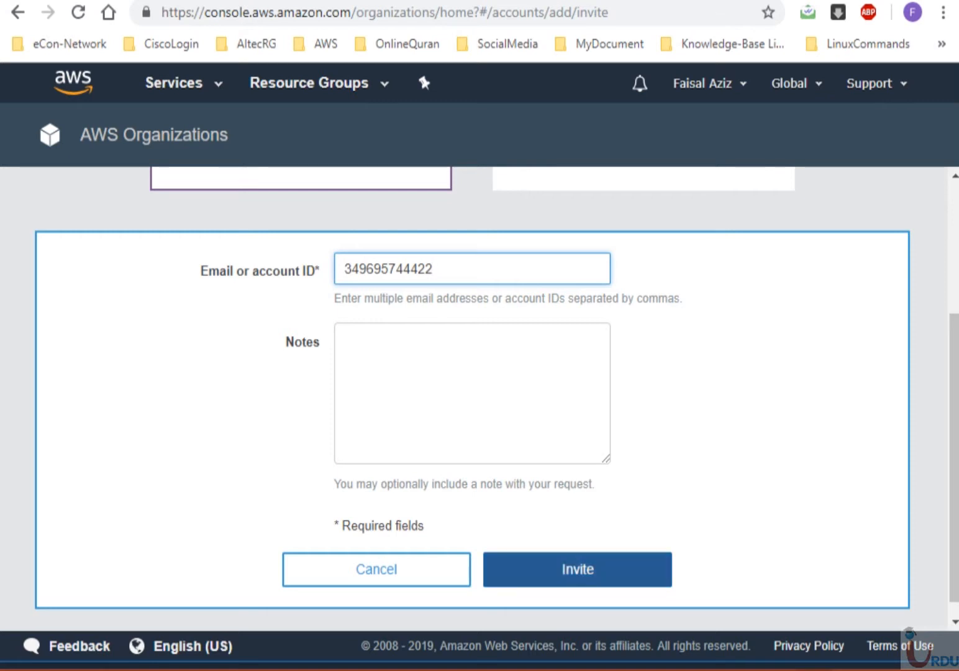
click(577, 570)
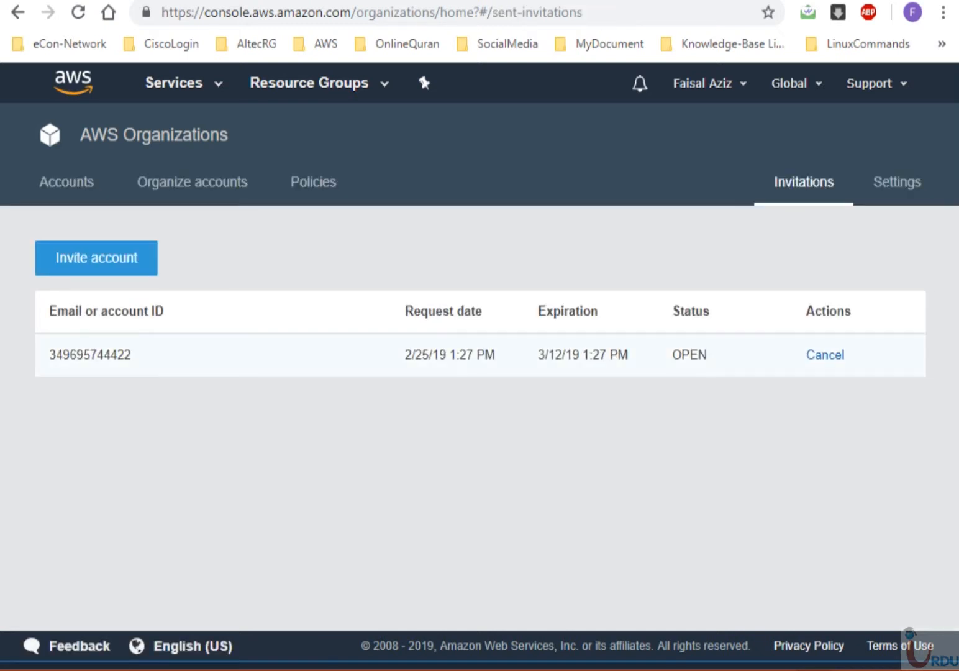
click(67, 181)
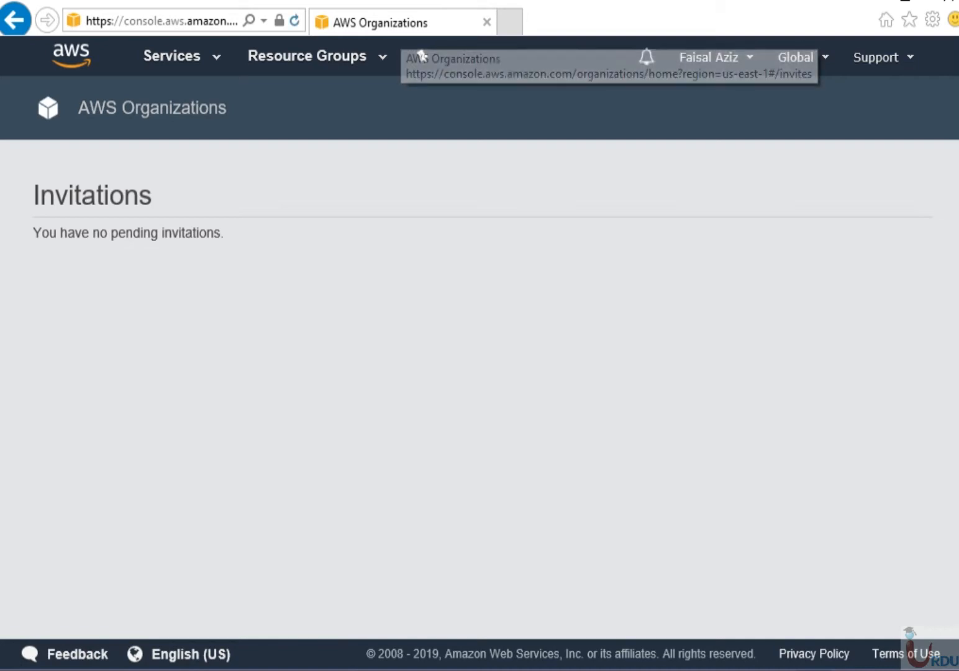
- Refresh the member's Invitations page, review the invitation details, then accept and confirm joining
click(295, 21)
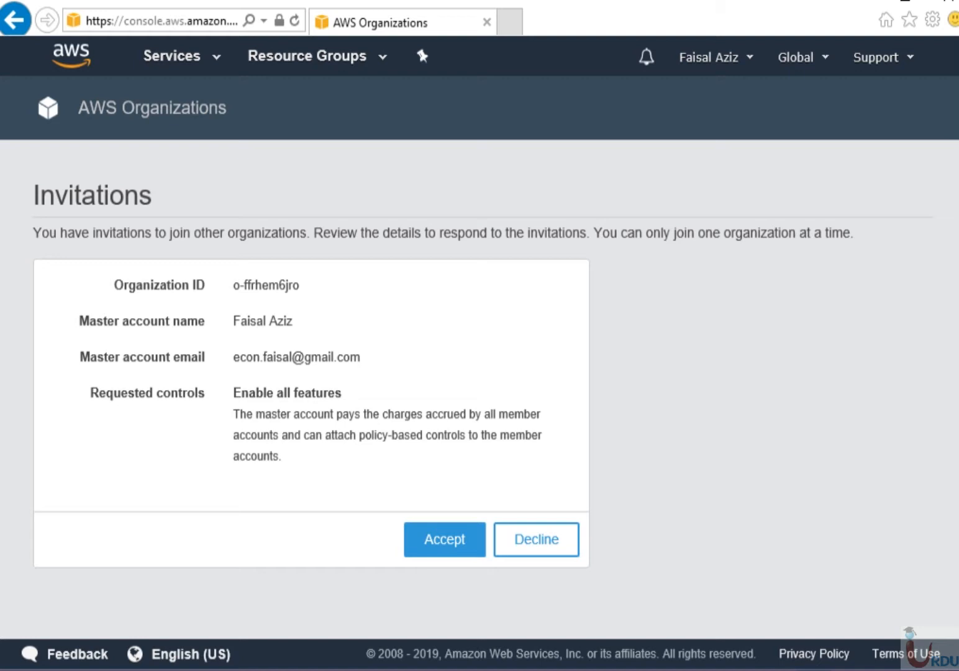
drag(307, 233, 170, 233)
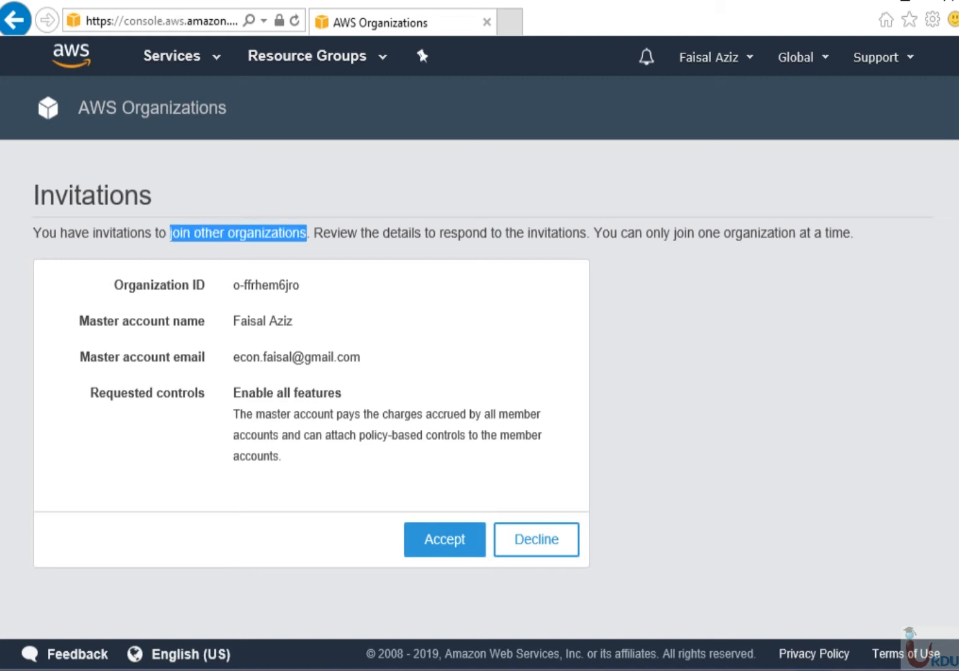
click(171, 234)
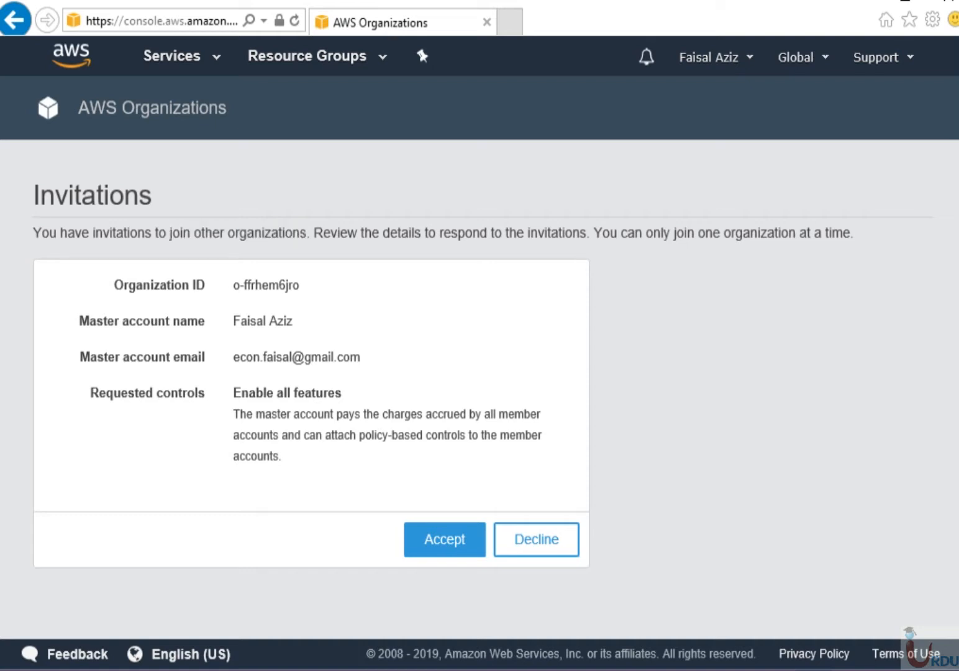
drag(292, 320, 233, 320)
click(234, 321)
drag(361, 357, 233, 357)
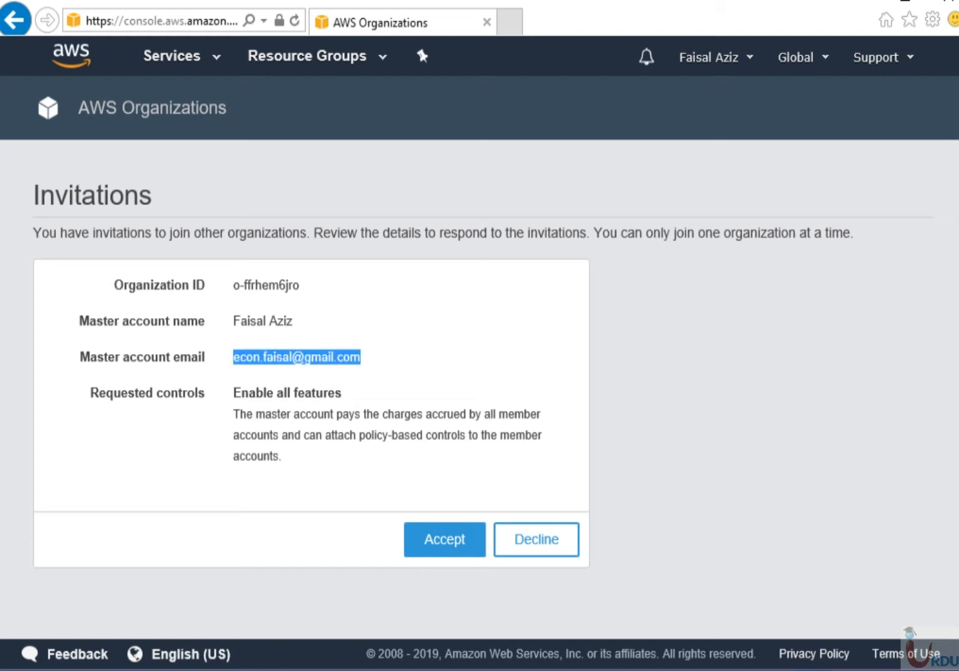
click(234, 357)
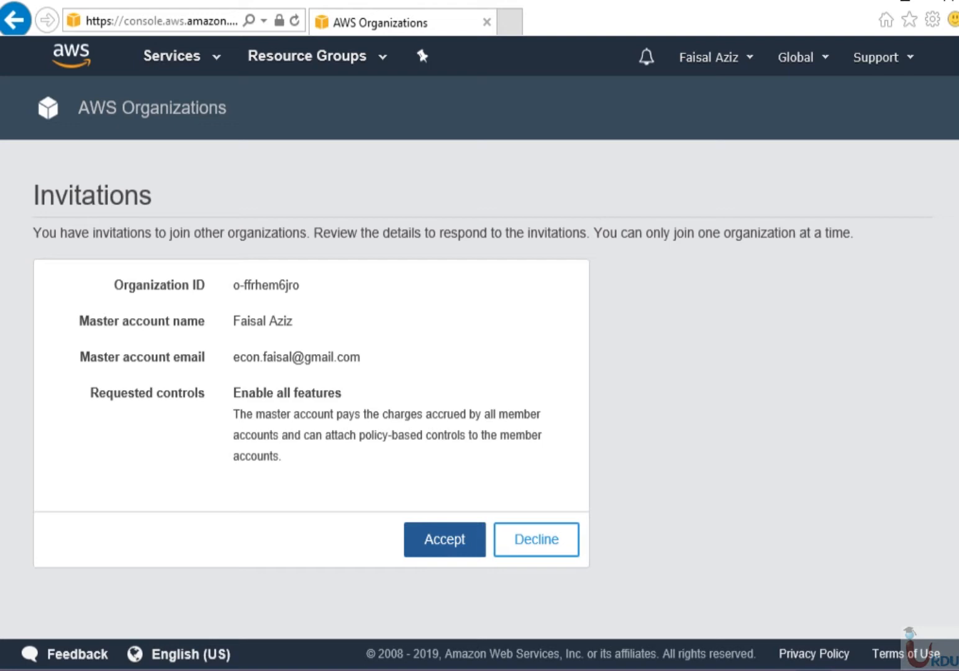
click(444, 539)
click(483, 365)
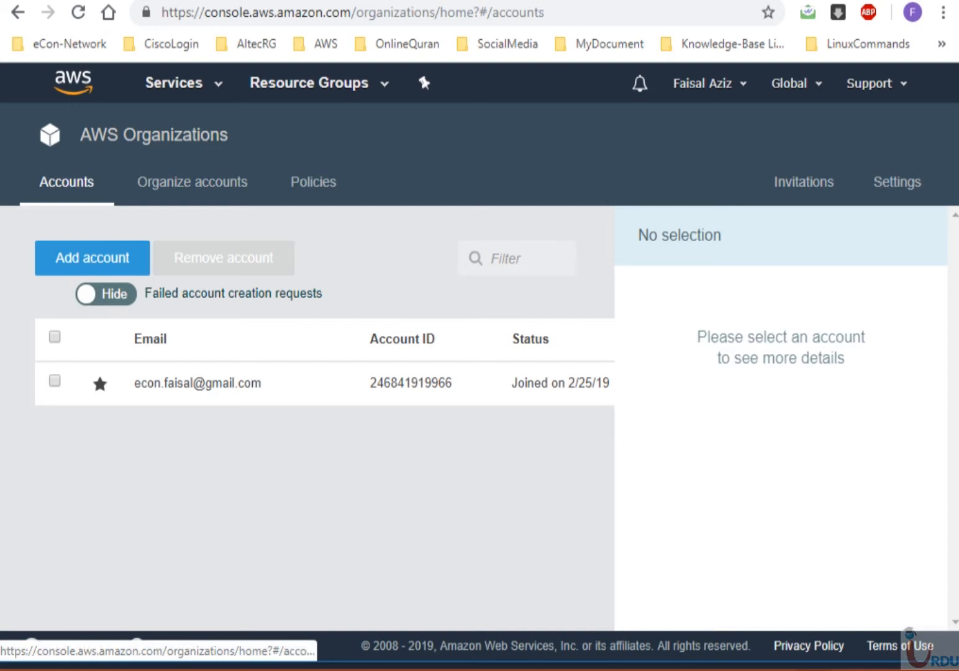
- Reload the member's organization page and verify the sent invitation's status reads ACCEPTED
click(78, 12)
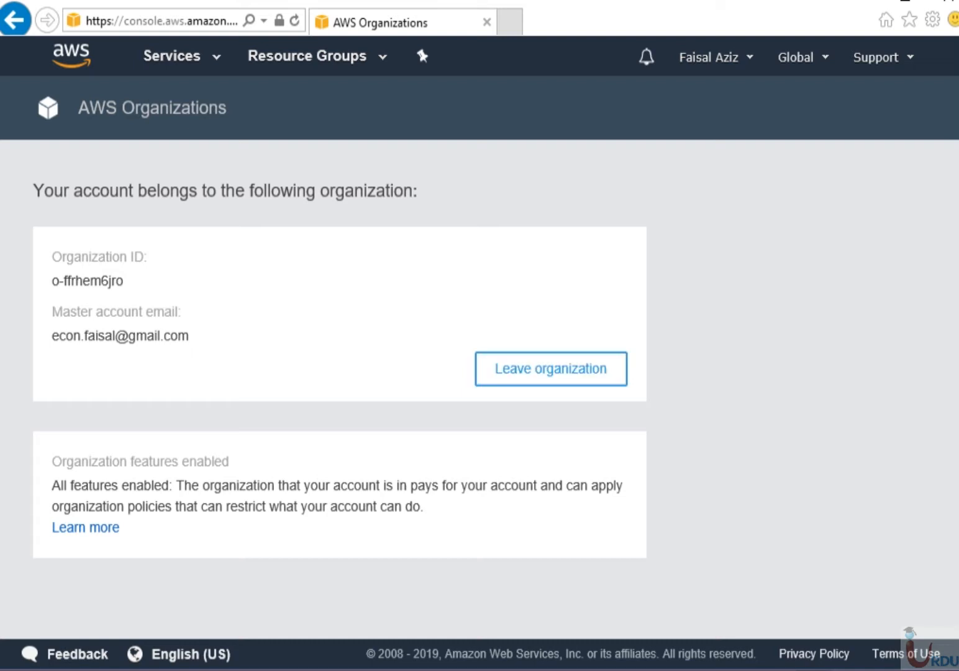
drag(189, 337, 52, 337)
click(59, 349)
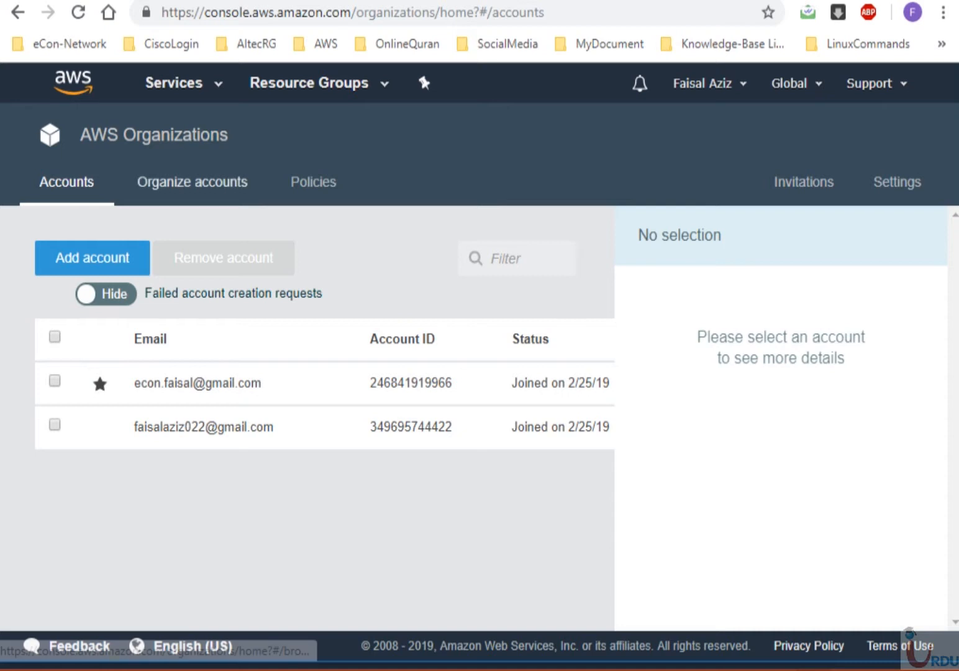
click(803, 182)
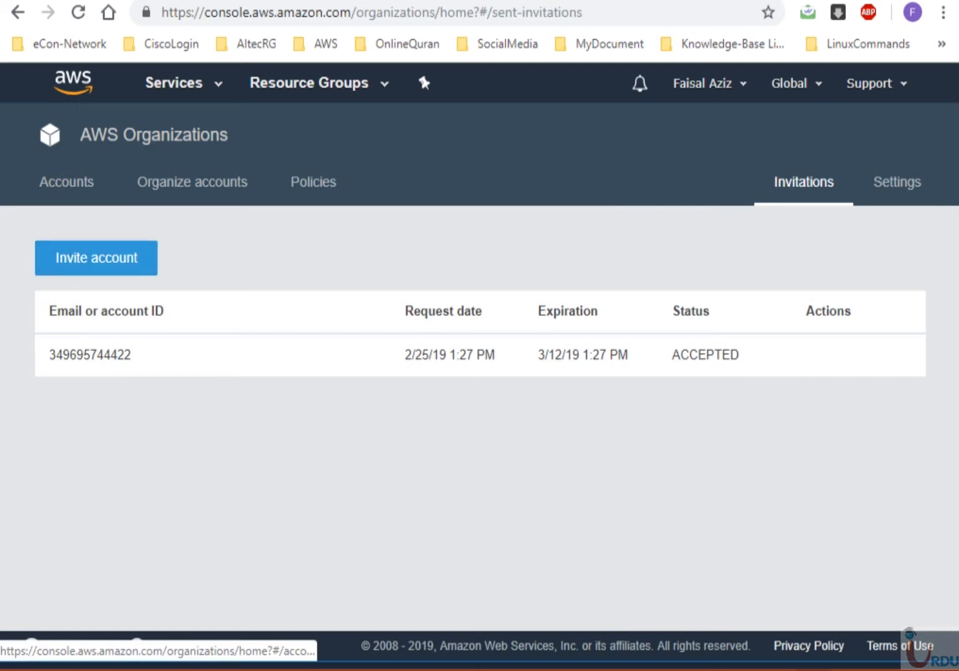
drag(740, 355, 672, 355)
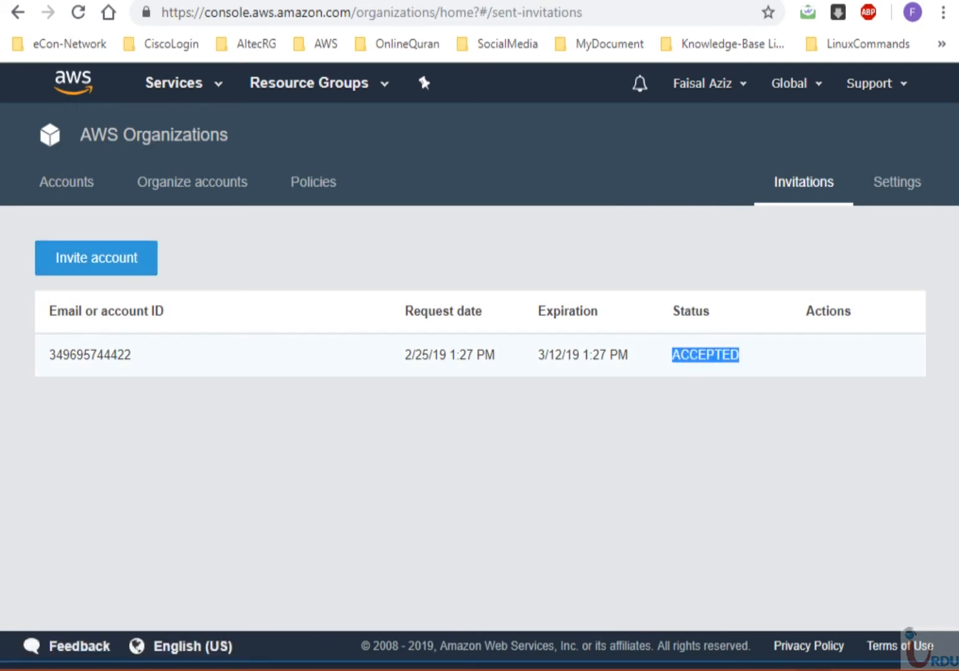
- Create the Finance and HR organizational units under Root
click(193, 182)
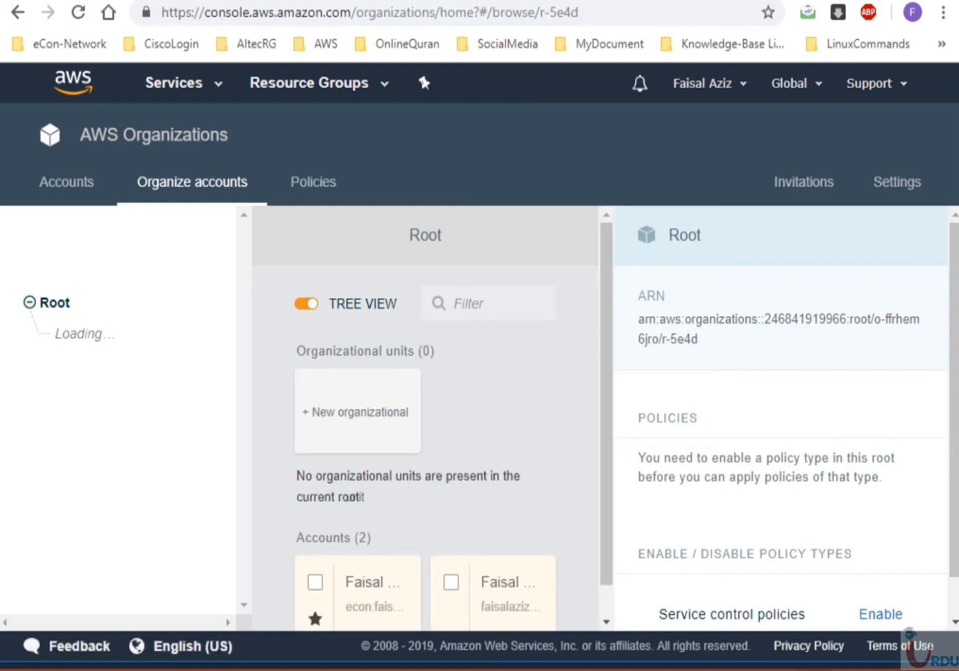
scroll(426, 422, down, 1)
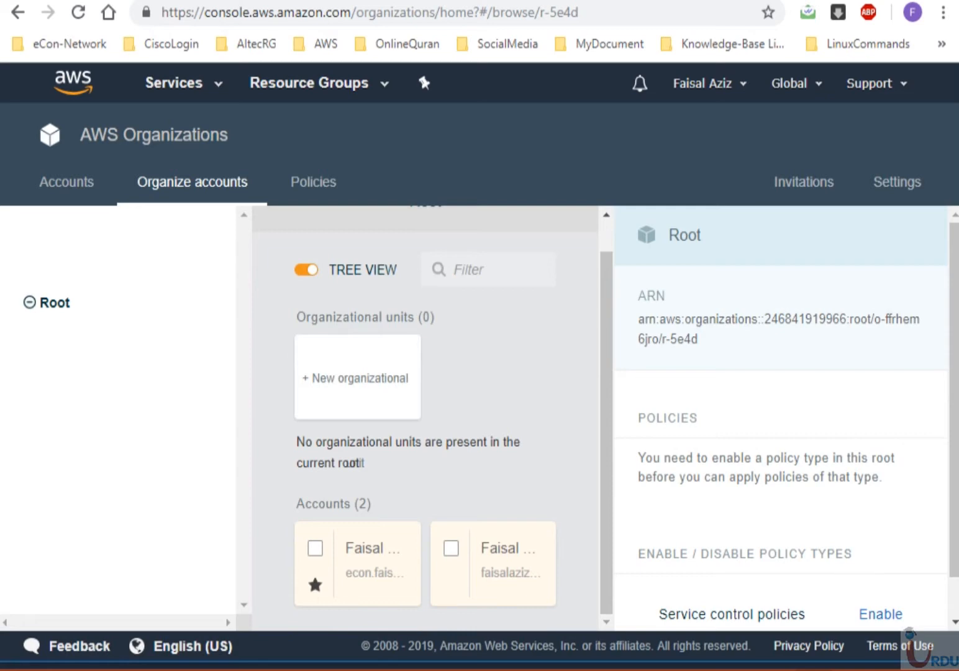
click(357, 377)
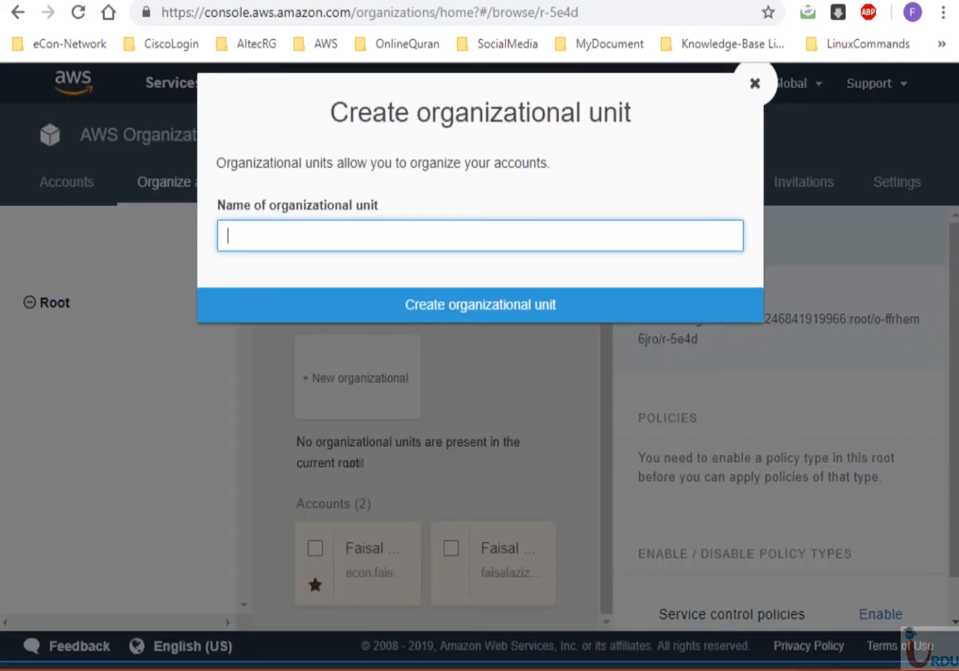
text(Finance)
key(Return)
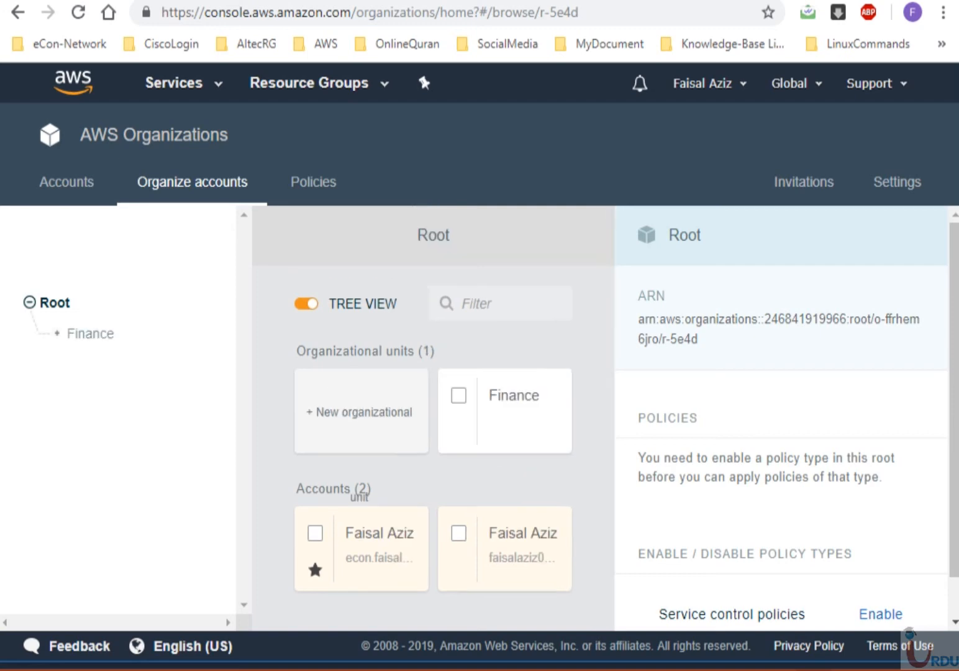
click(361, 404)
text(HR)
key(Return)
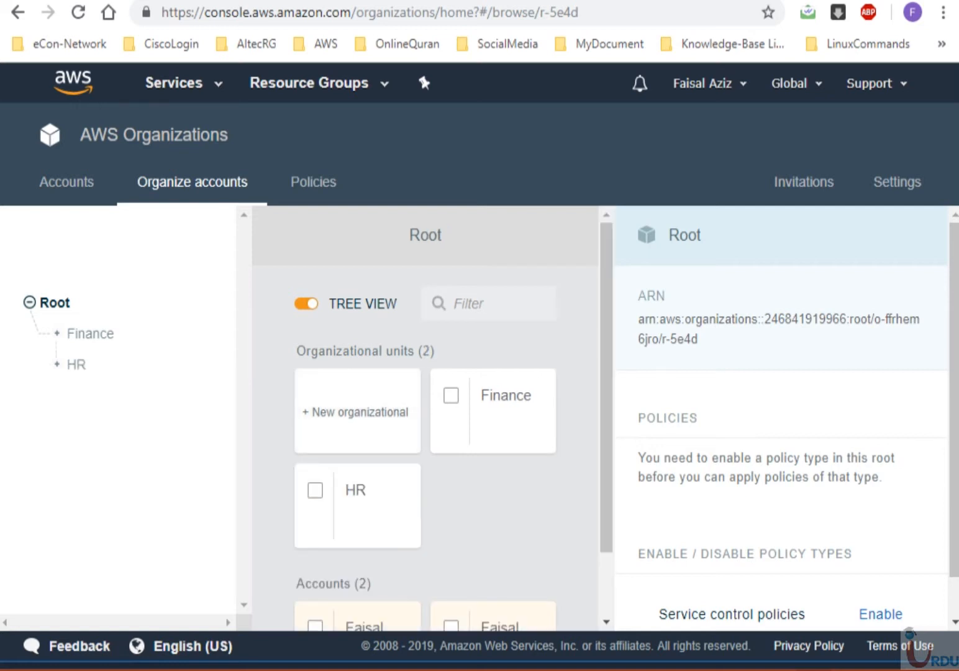
- Add a third organizational unit named Developer, correcting the misspelled name
click(359, 410)
text(Devep)
key(BackSpace)
text(lpo)
key(BackSpace)
key(BackSpace)
key(BackSpace)
text(loper)
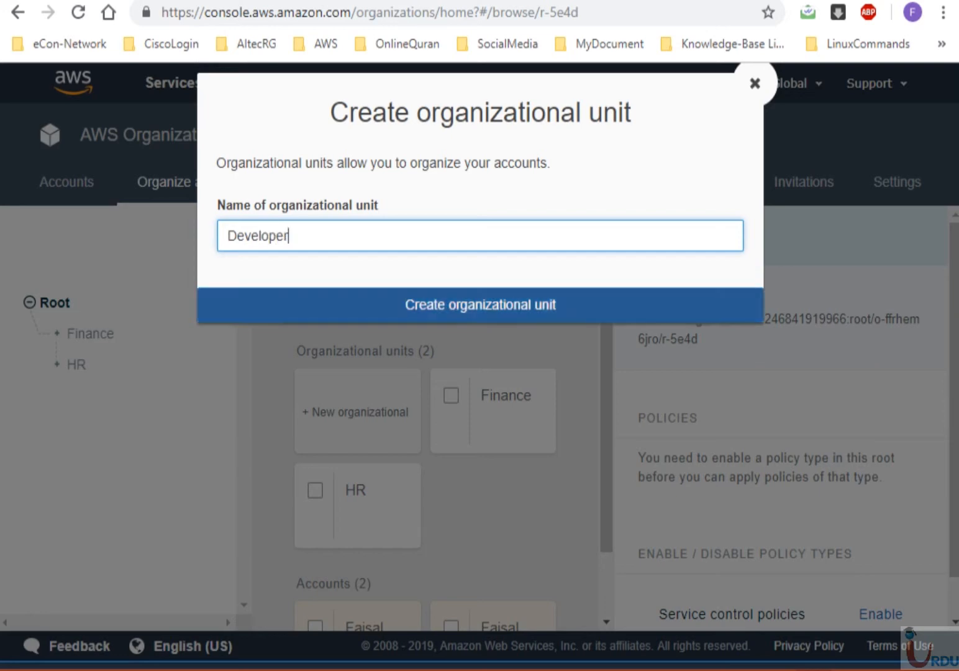
key(Return)
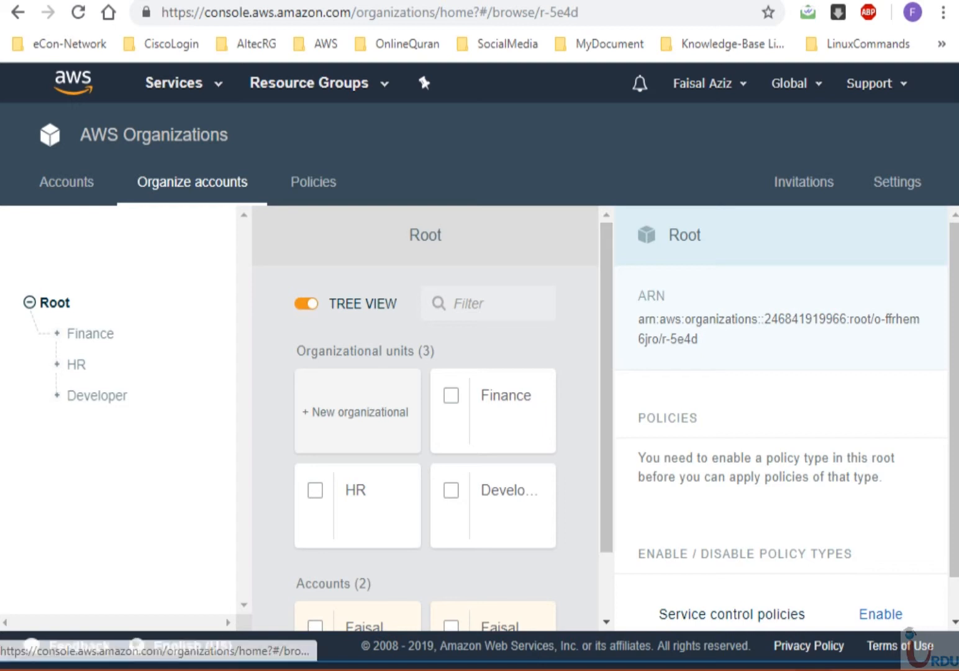
- Resize and reposition the two browser windows to show both accounts side by side
scroll(426, 419, down, 2)
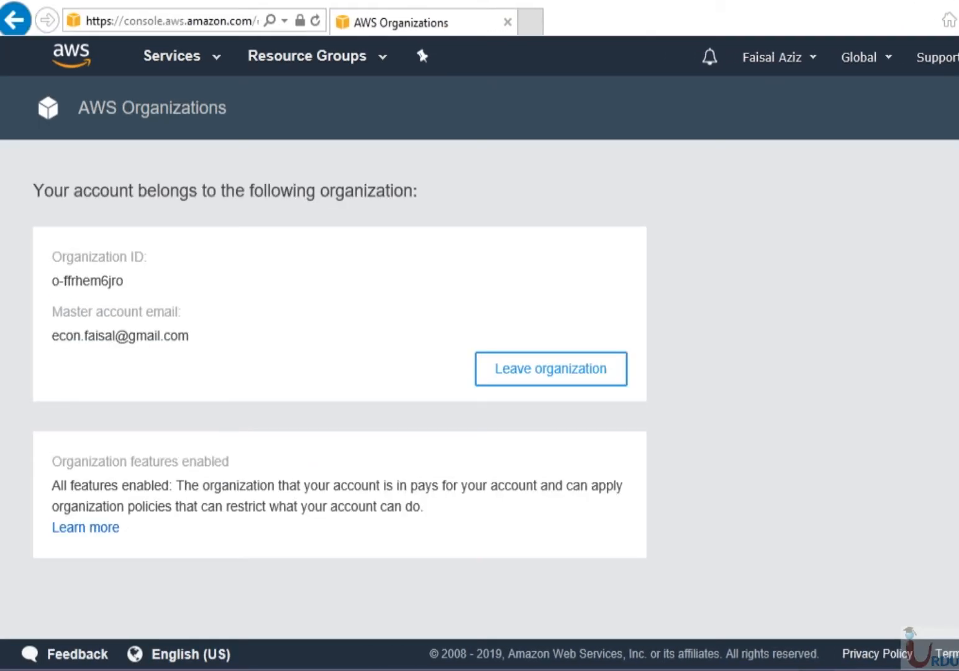
drag(958, 335, 897, 335)
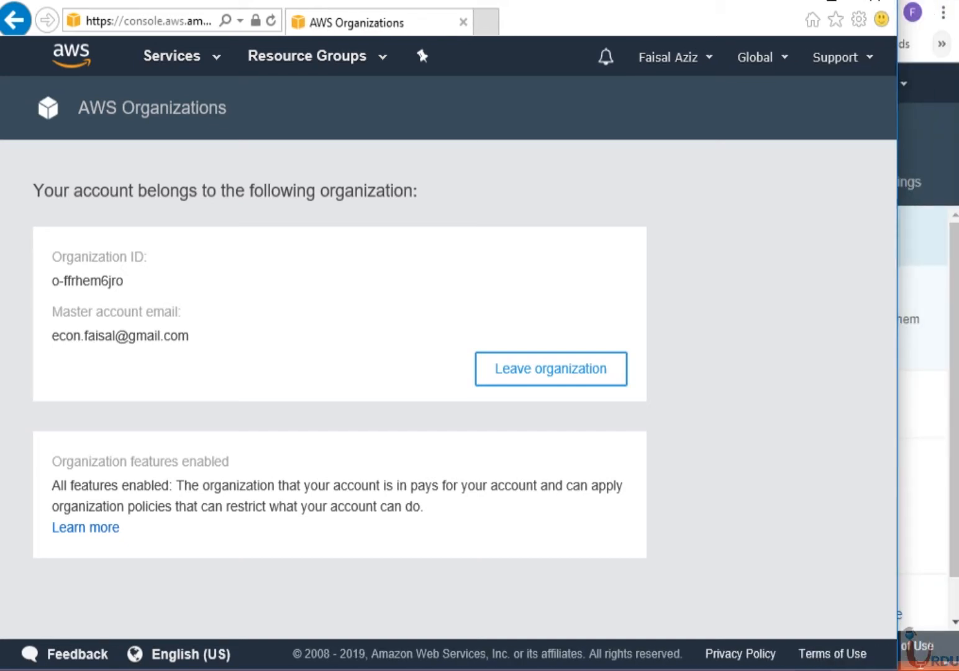
drag(714, 5, 732, 104)
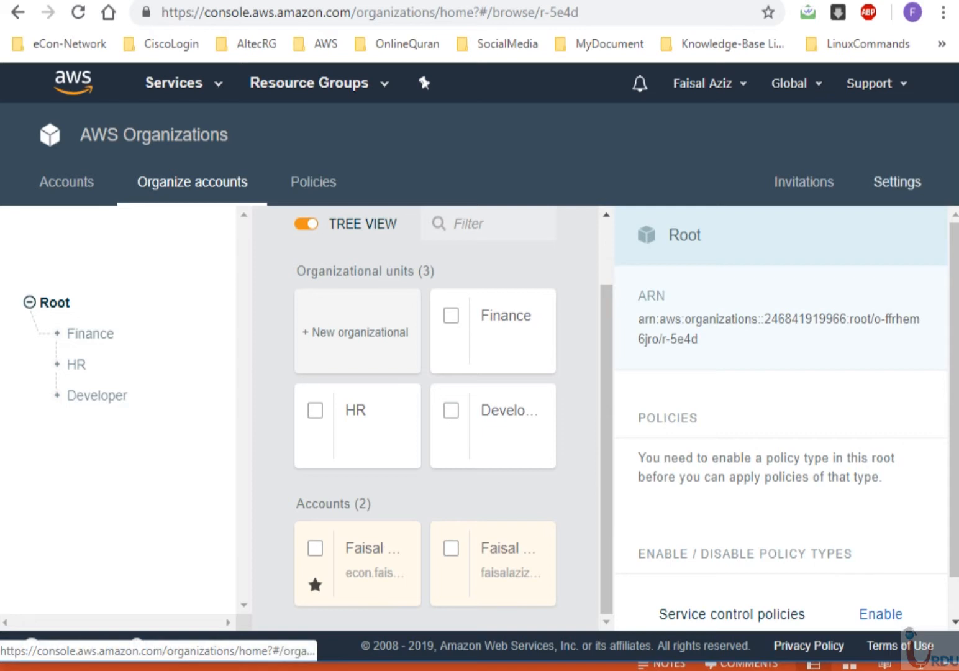
drag(958, 205, 958, 205)
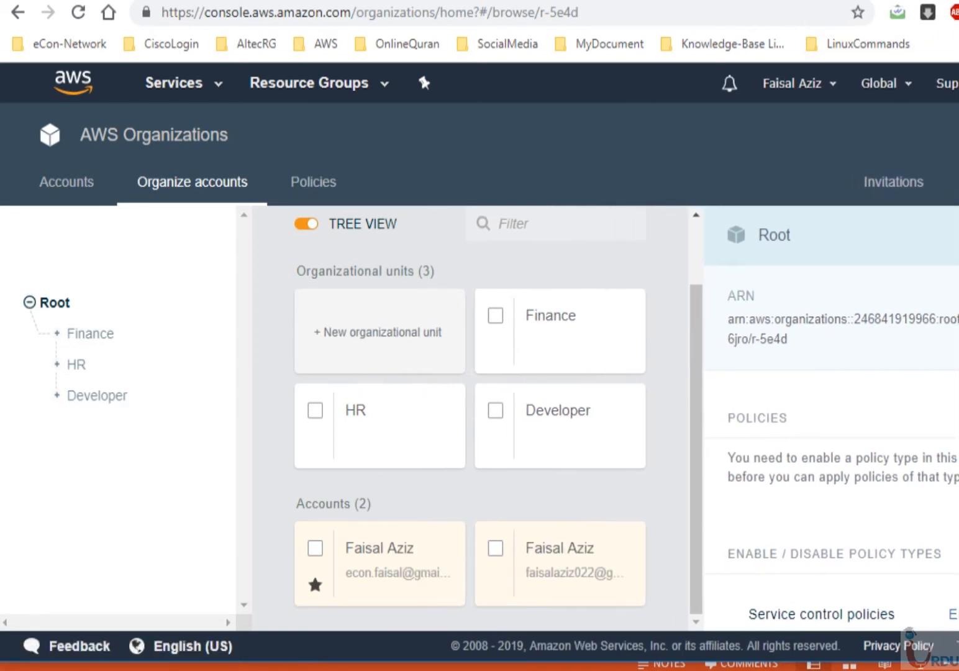
drag(559, 2, 460, 4)
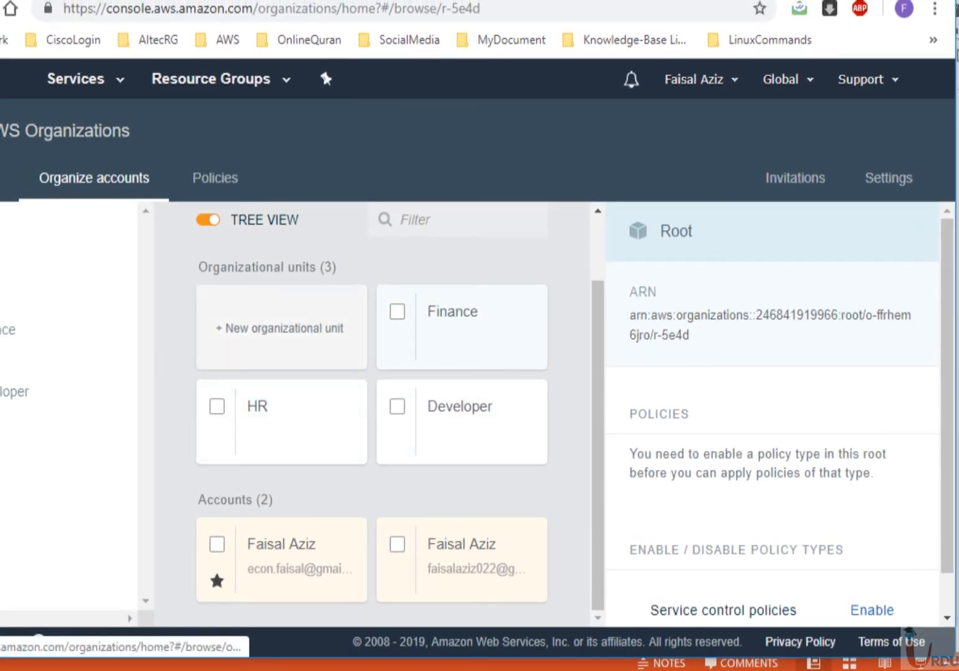
- Look inside the Finance unit, then return to the organization root
click(12, 391)
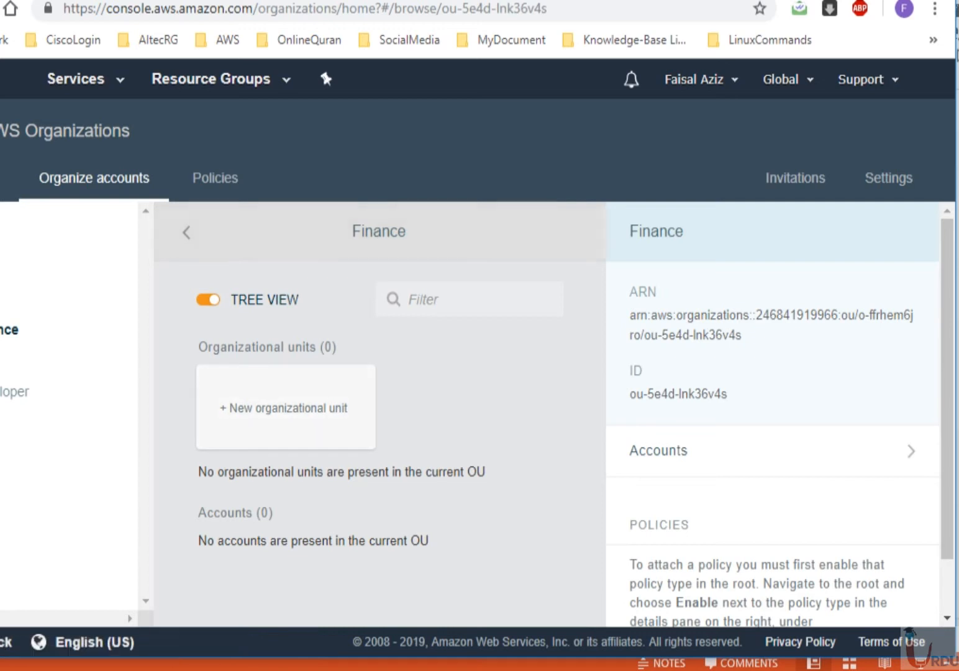
click(186, 232)
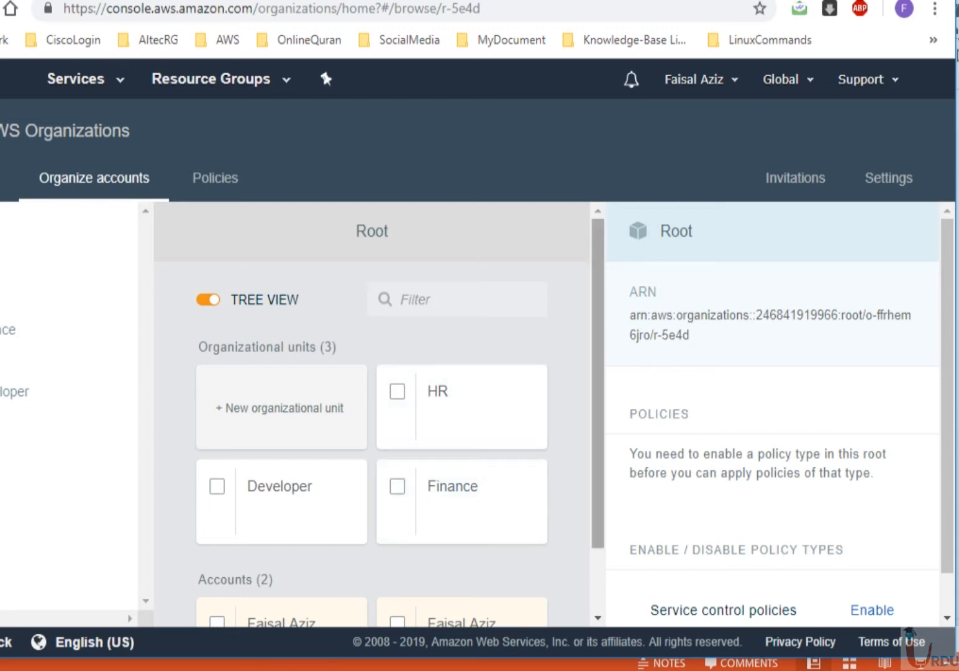
scroll(373, 416, down, 1)
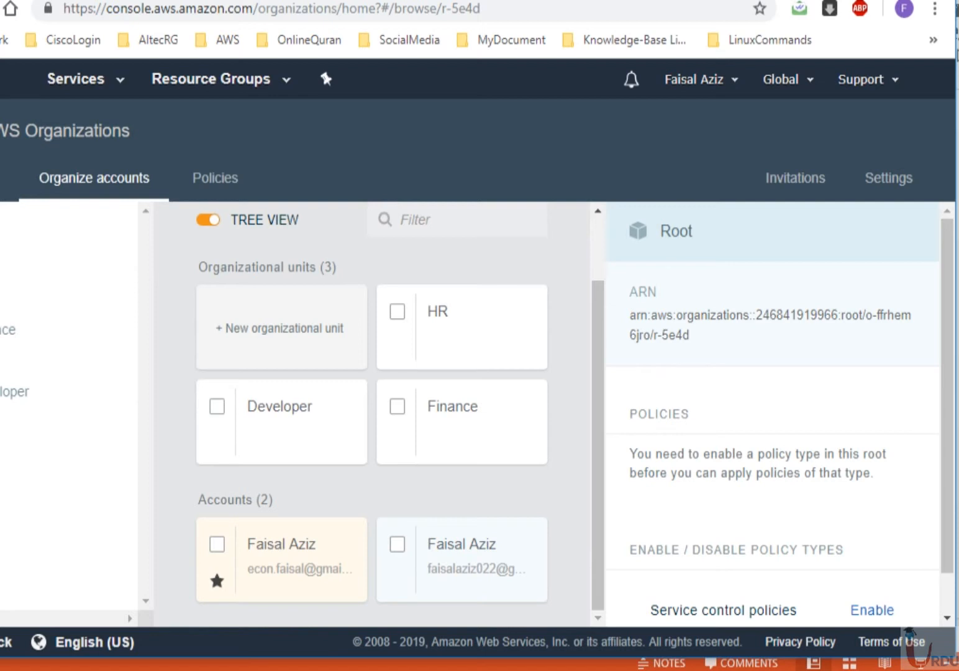
- Move the invited member account into the Developer organizational unit
click(397, 544)
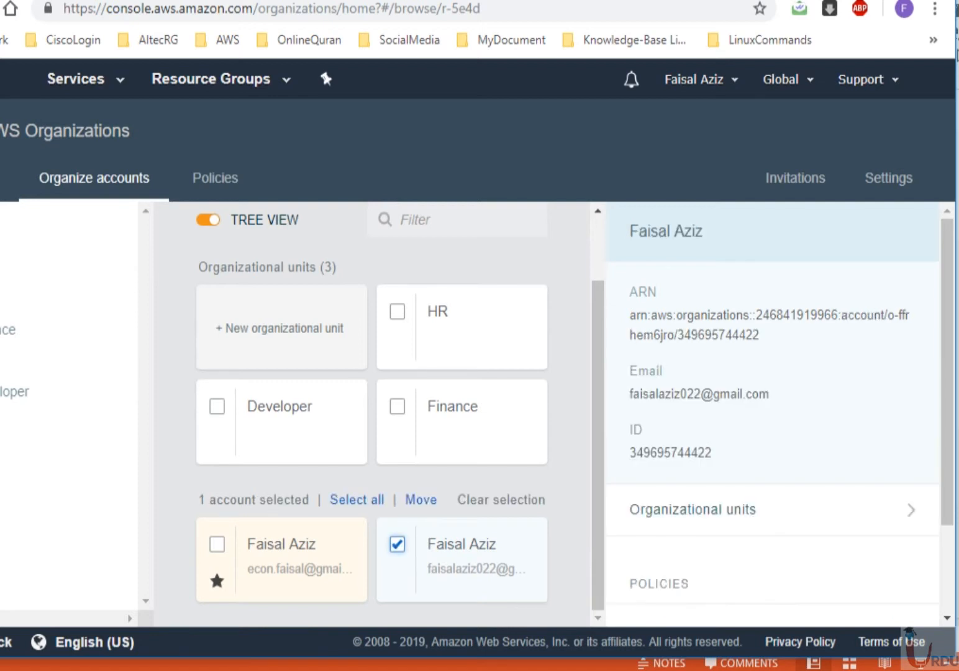
click(420, 499)
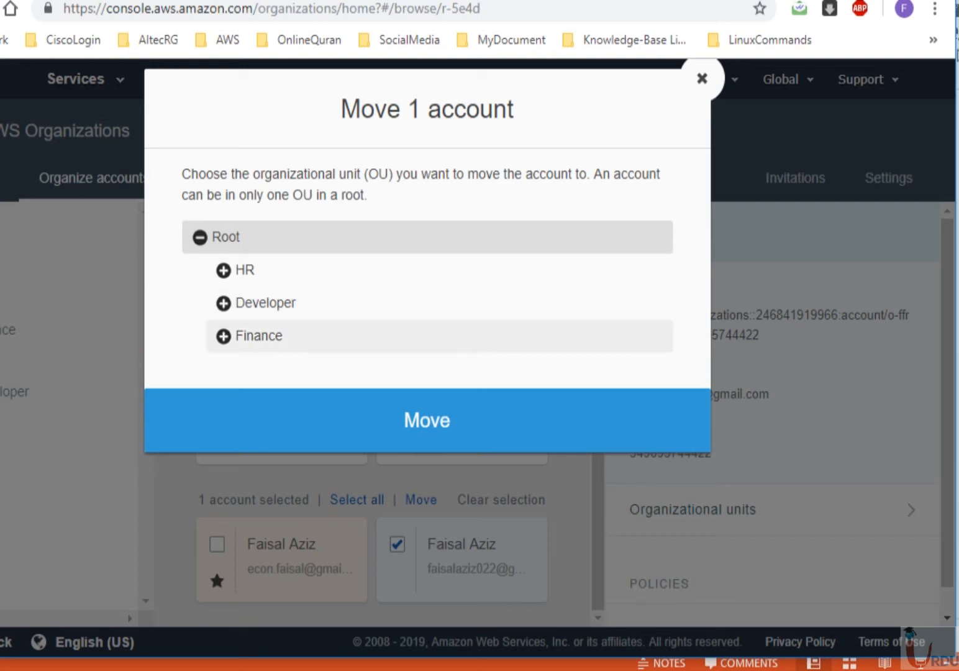
click(265, 303)
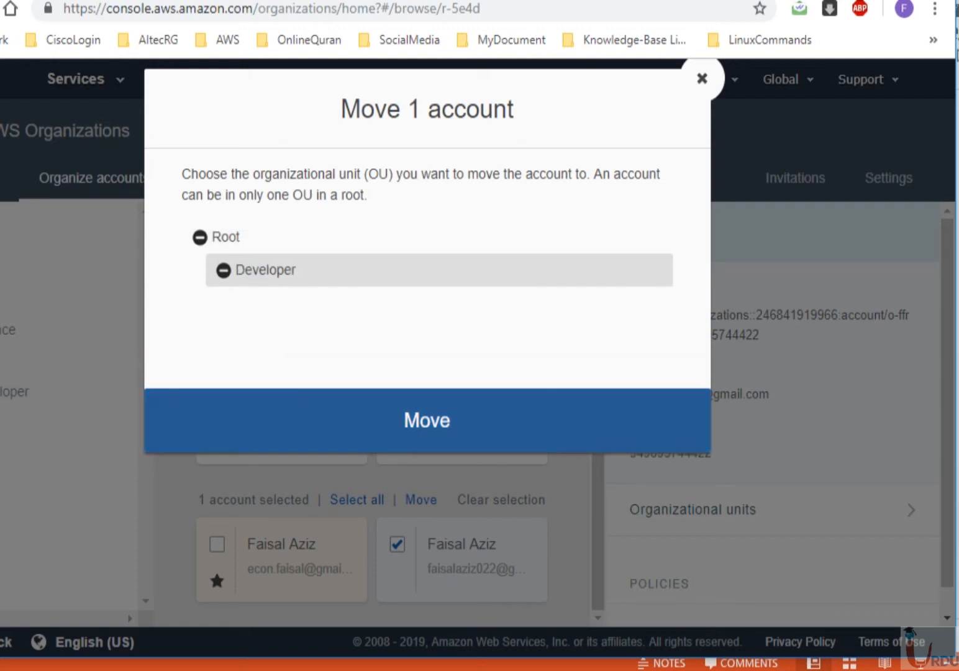
click(427, 420)
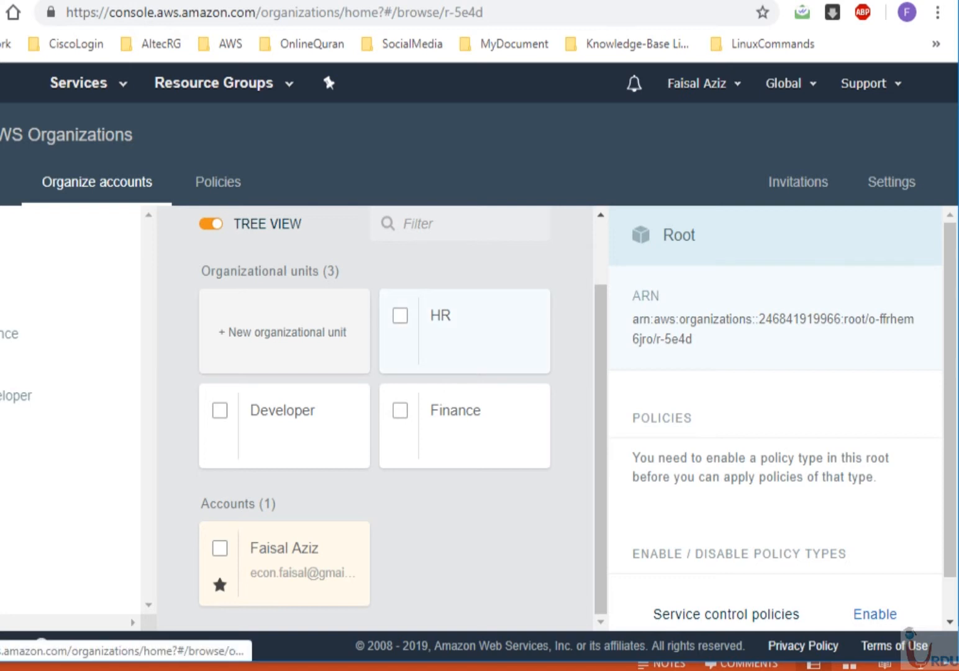
- Open the Developer unit, consult the AWS Organizations slide, then show the organization's Policies list
click(282, 410)
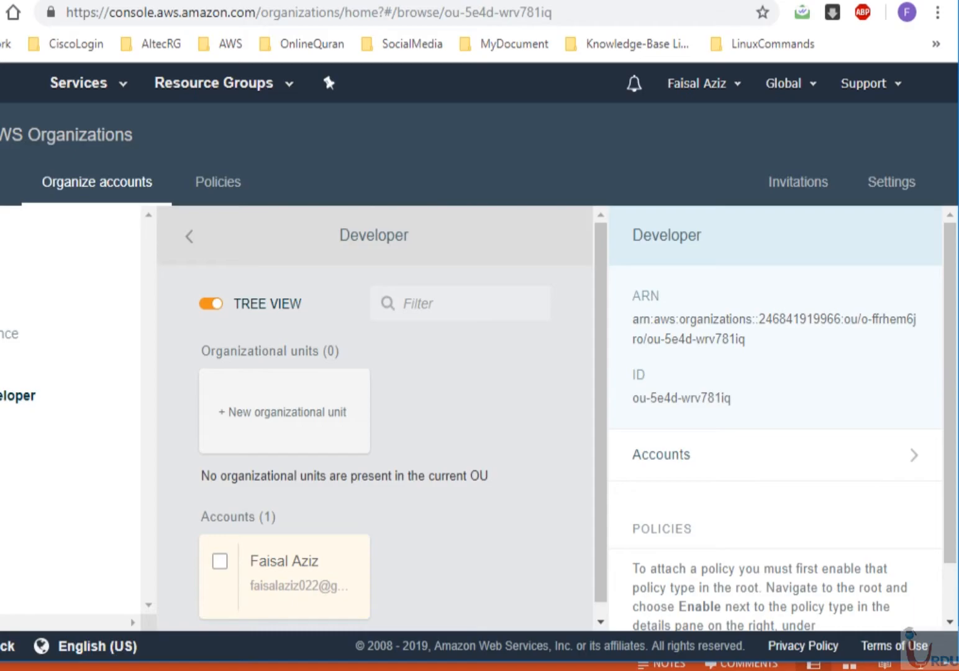
key(alt+Tab)
click(16, 338)
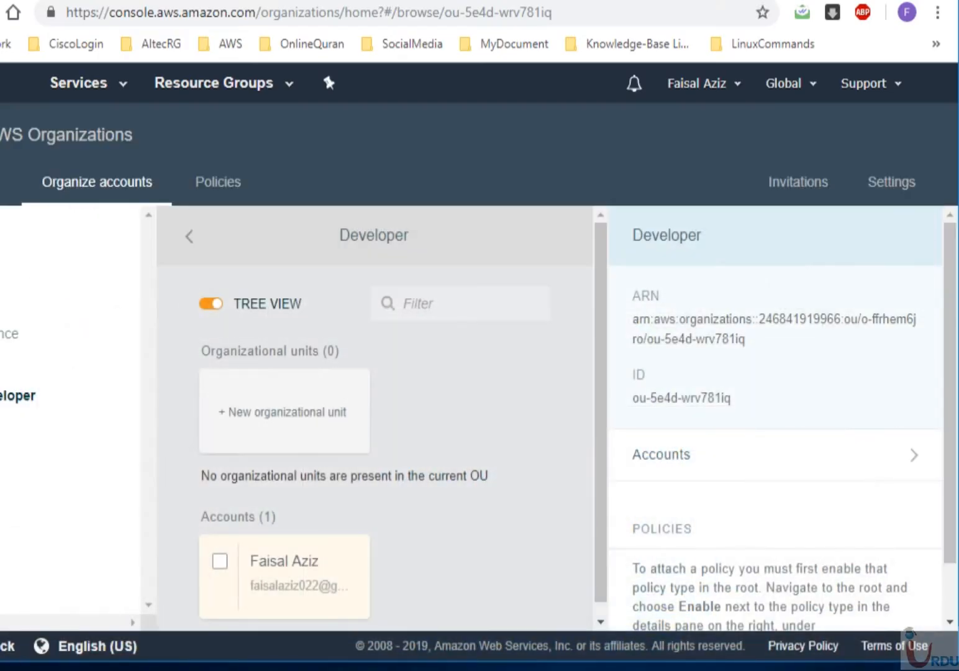
click(218, 181)
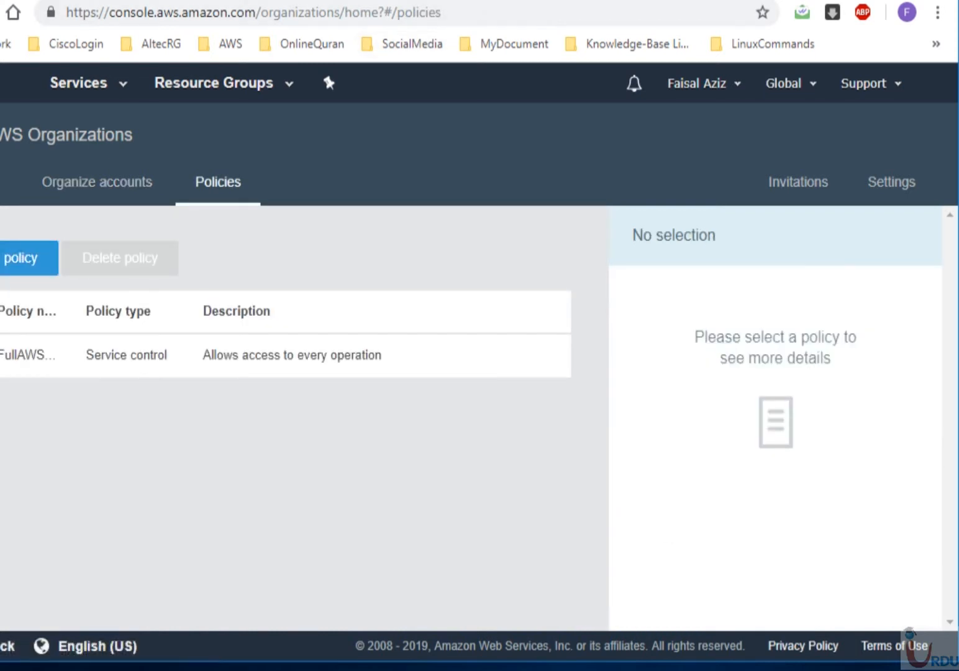
- Widen the browser window and start creating a new service control policy
drag(0, 336, 2, 336)
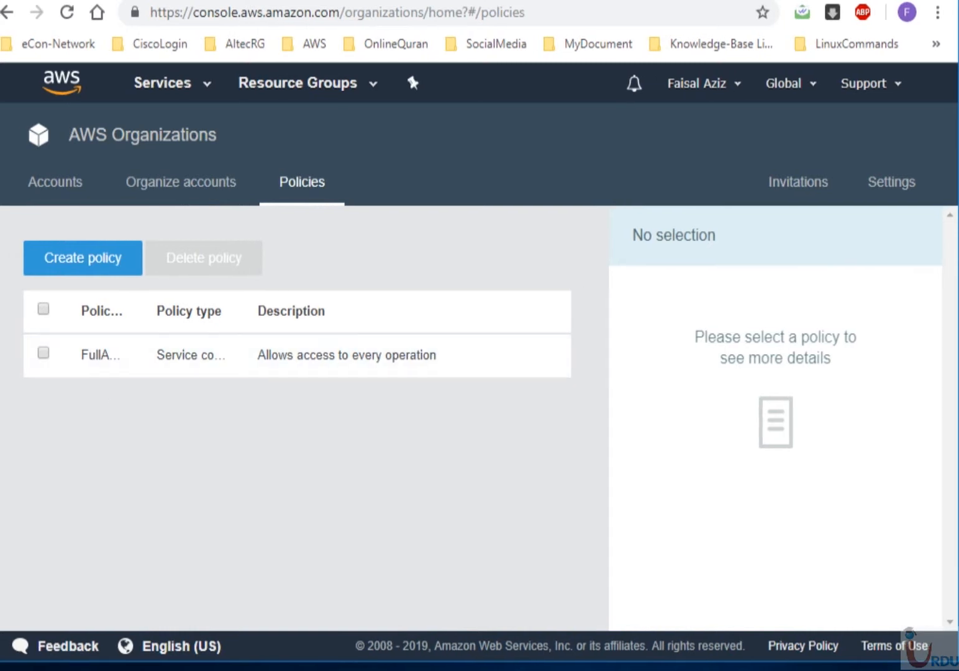
drag(2, 336, 0, 335)
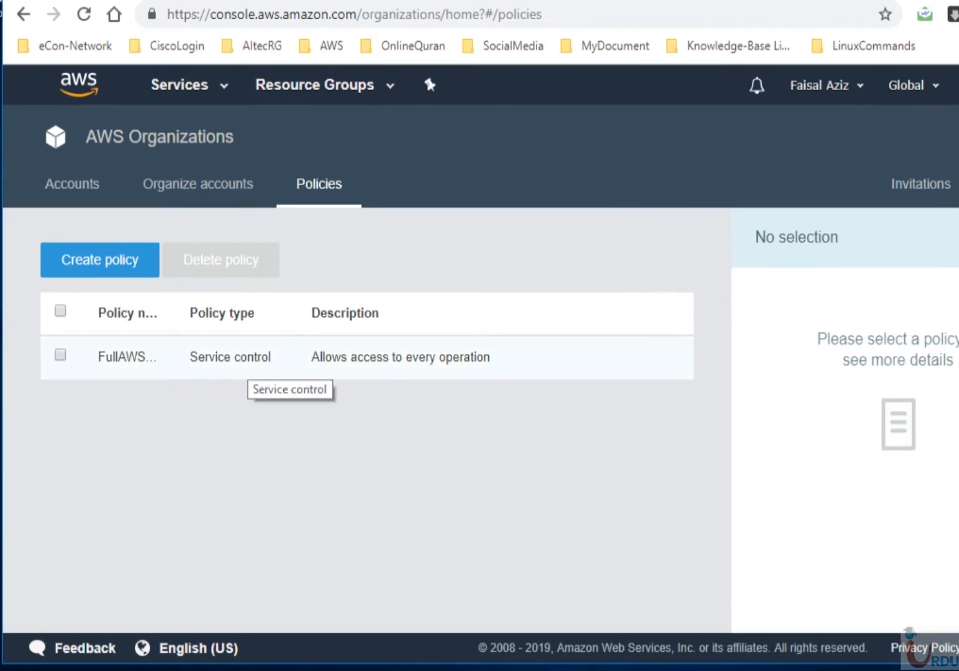
click(99, 259)
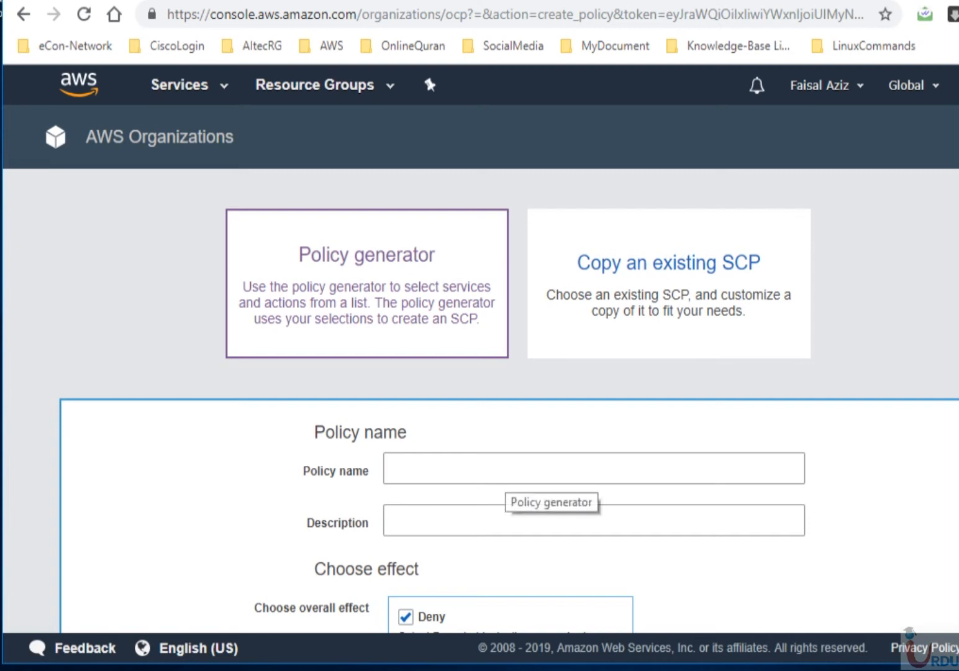
- Name the new policy ec2allow and set its effect to Allow
scroll(509, 404, down, 3)
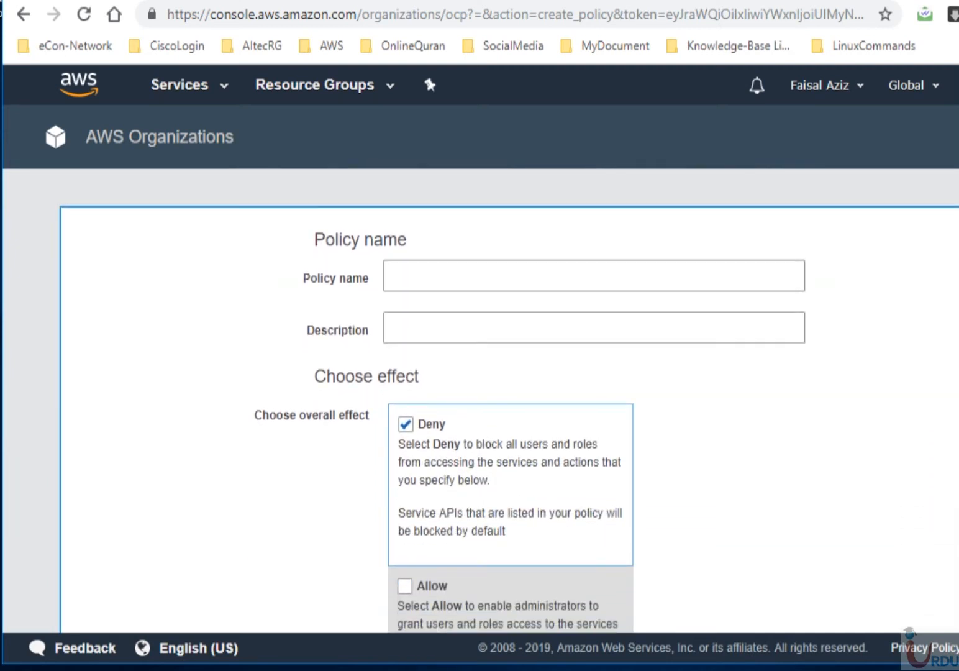
click(538, 277)
text(ec2allow)
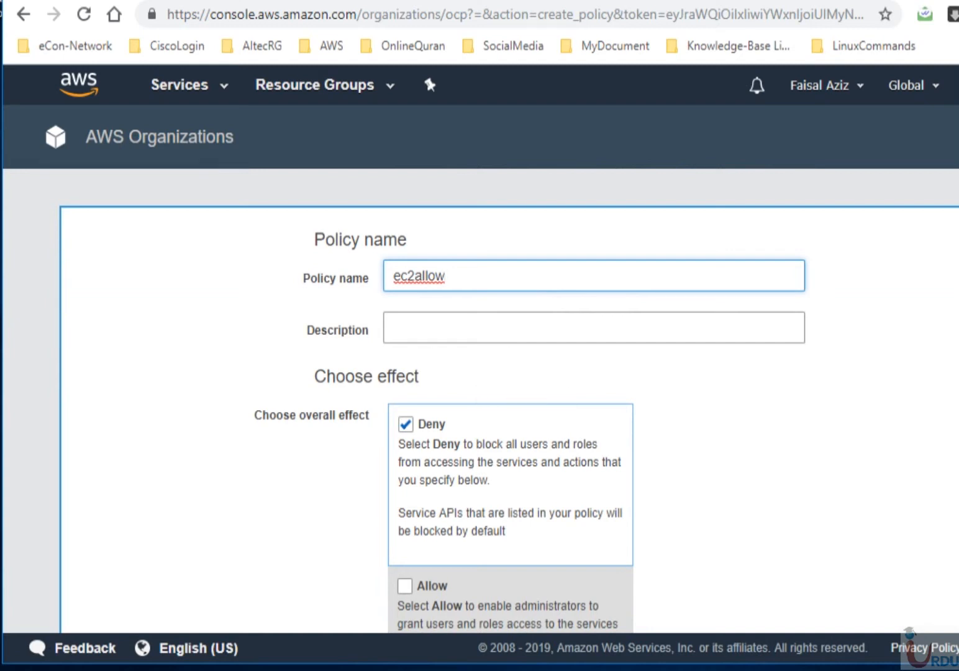
scroll(509, 397, down, 2)
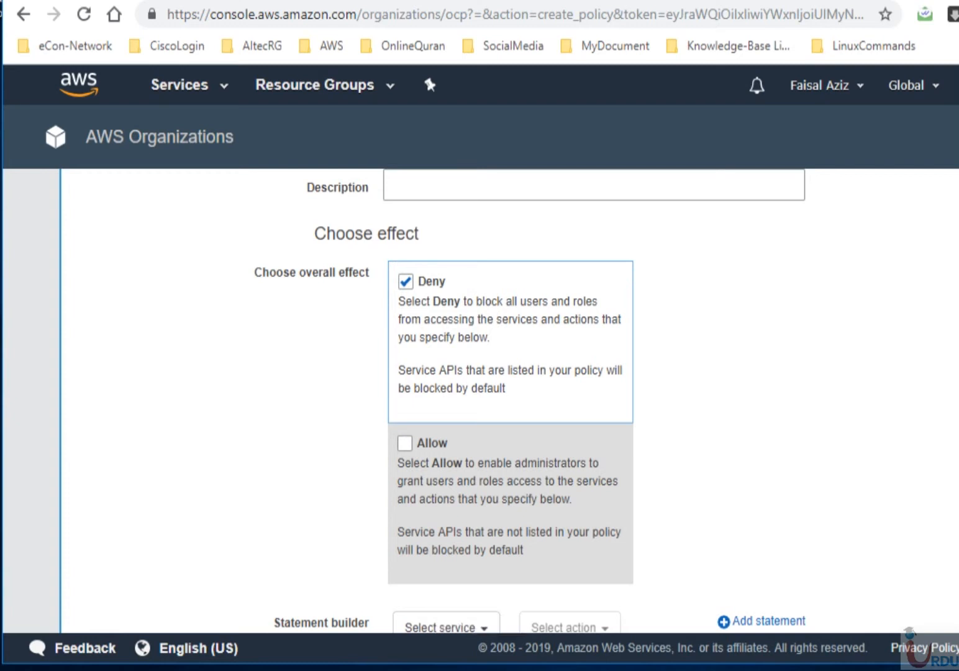
scroll(509, 401, down, 3)
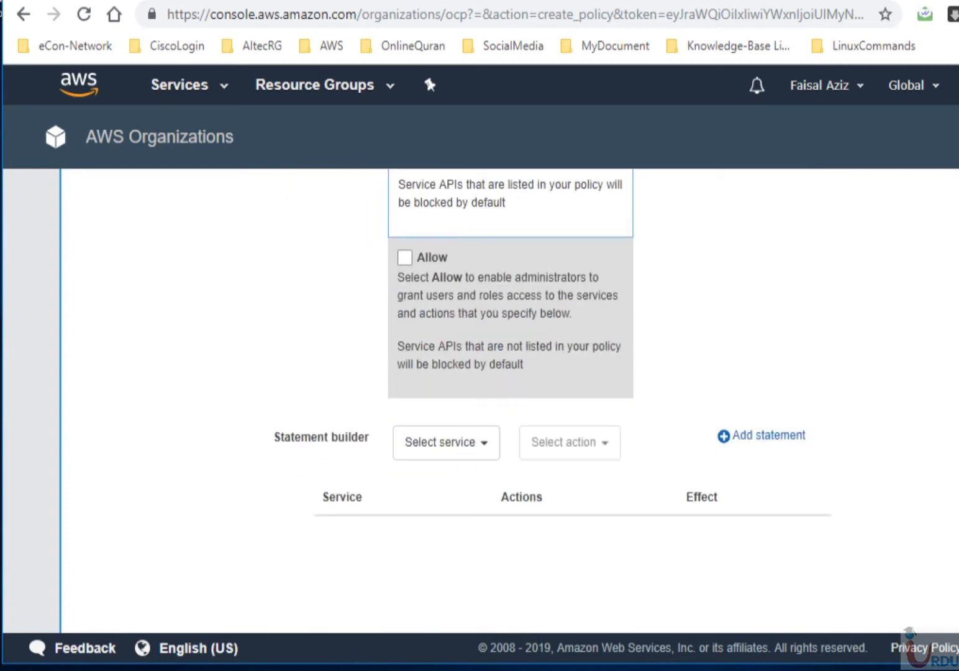
scroll(509, 400, up, 5)
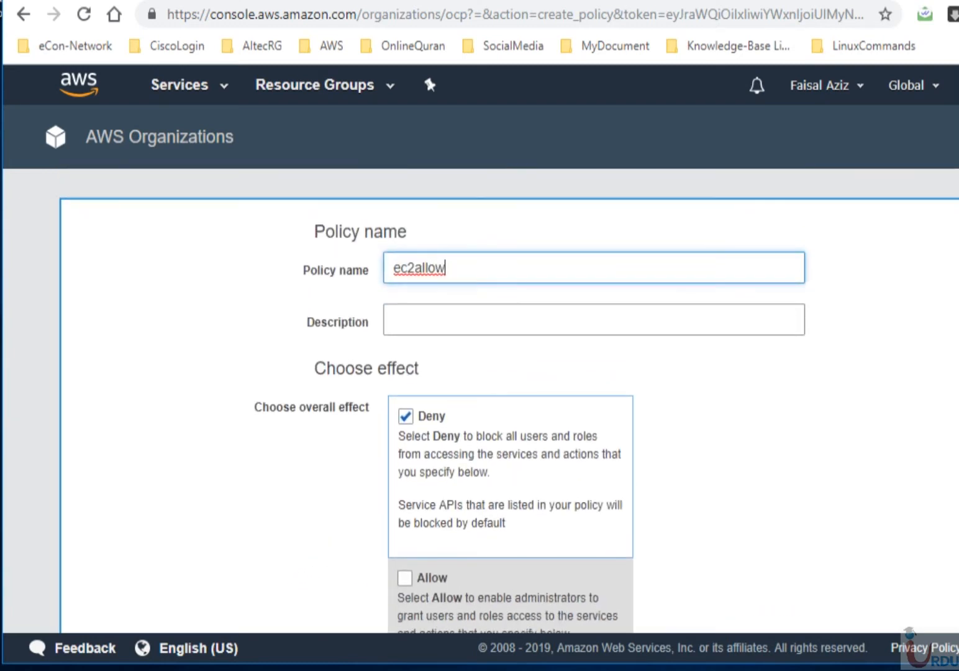
click(405, 577)
- Add a statement allowing all Amazon EC2 actions and create the ec2allow policy
scroll(509, 400, down, 6)
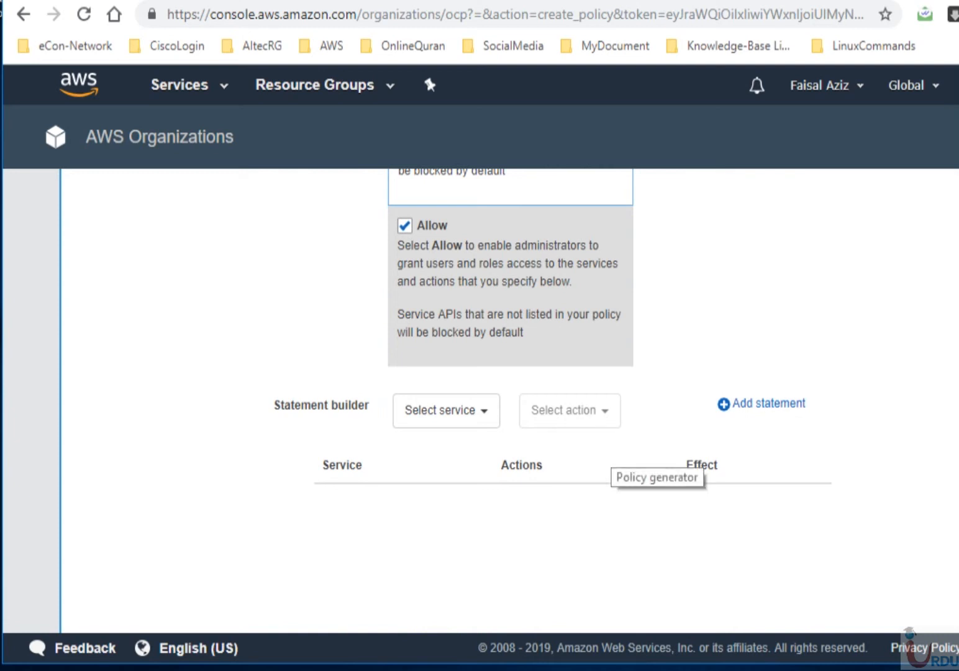
click(460, 414)
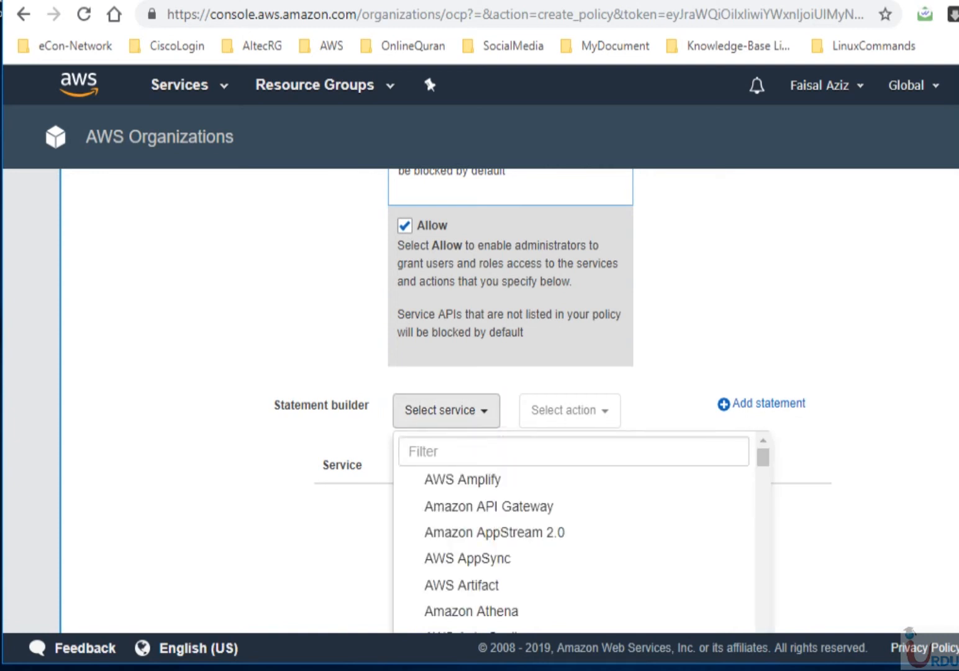
click(438, 452)
text(a)
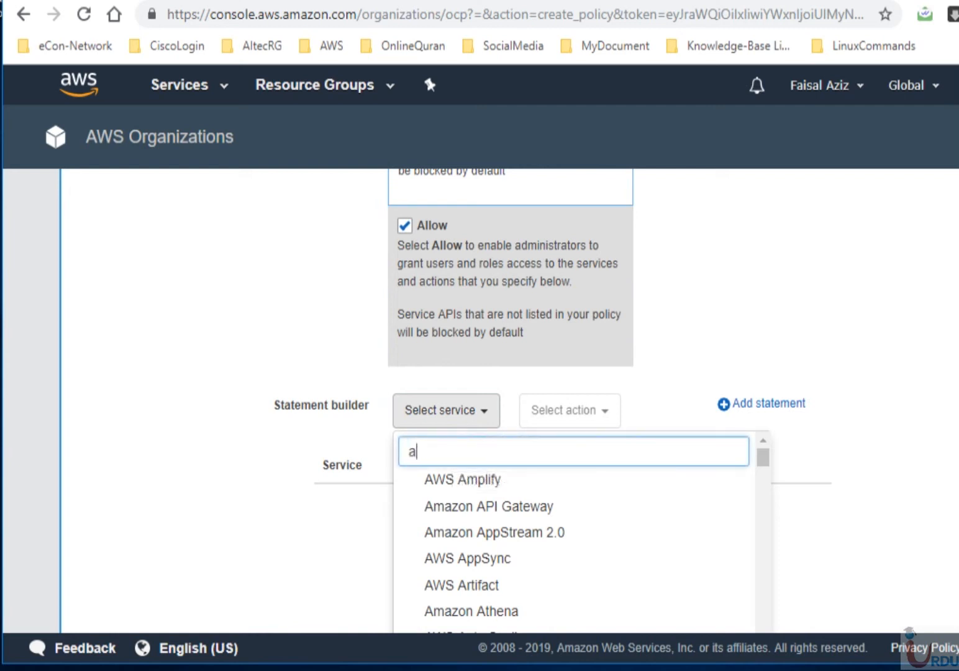
key(BackSpace)
text(ex2)
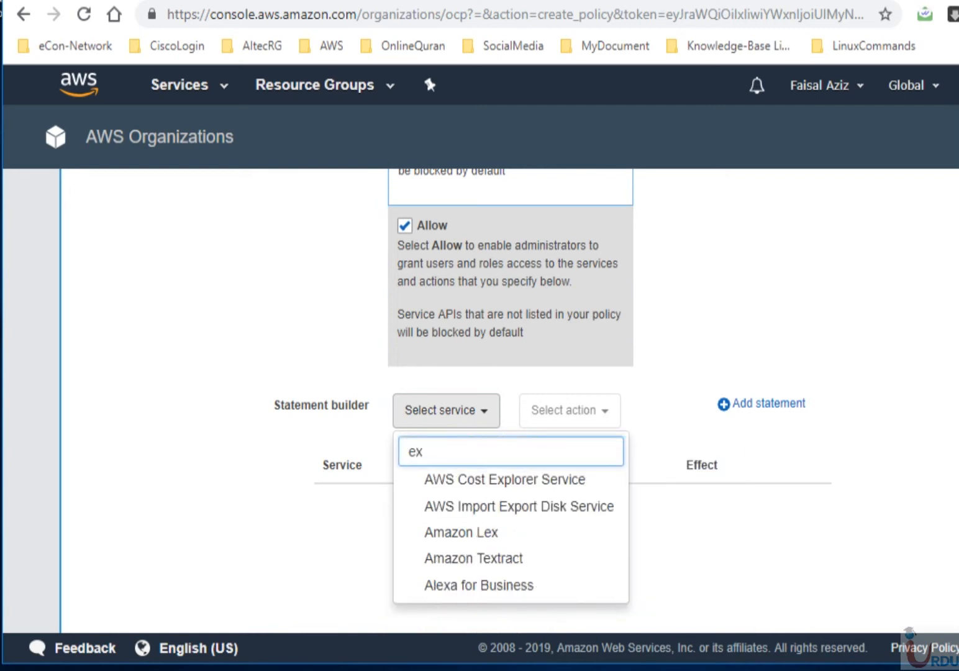
key(BackSpace)
key(BackSpace)
text(c2)
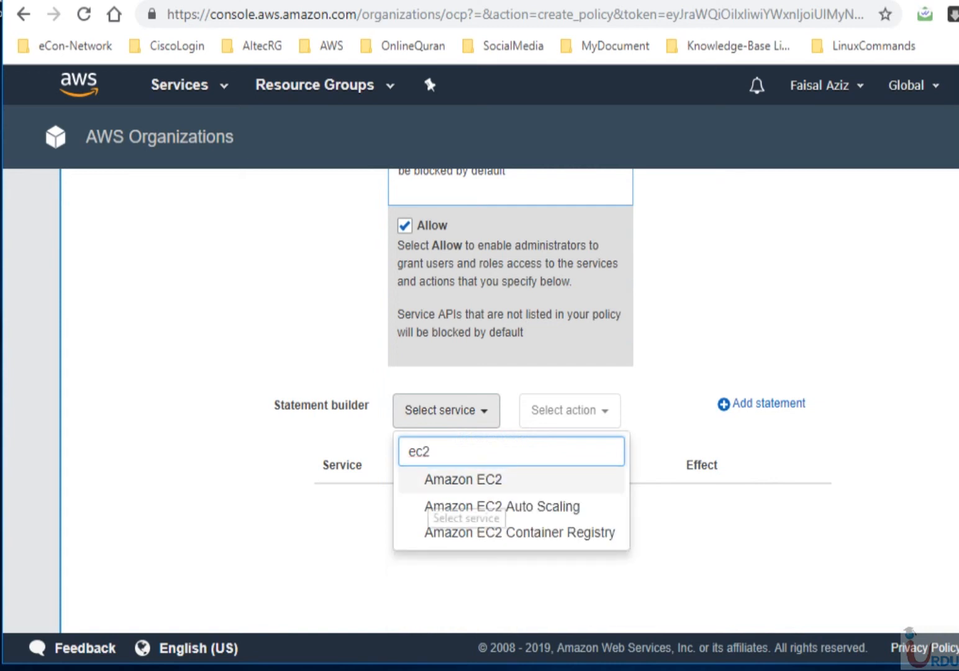
key(Return)
click(584, 411)
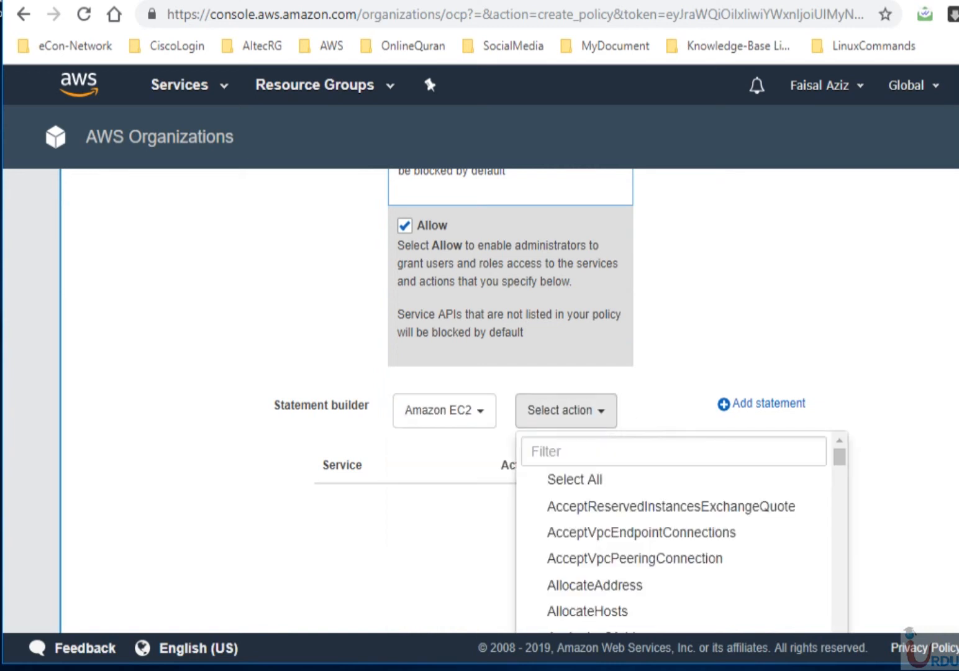
click(580, 479)
click(768, 404)
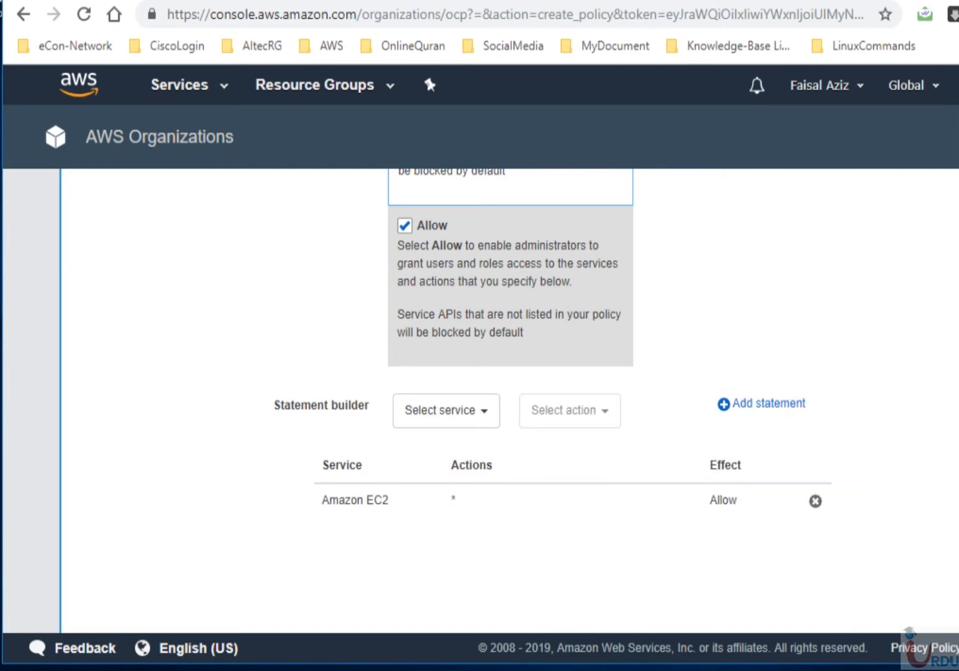
scroll(509, 401, down, 3)
click(638, 539)
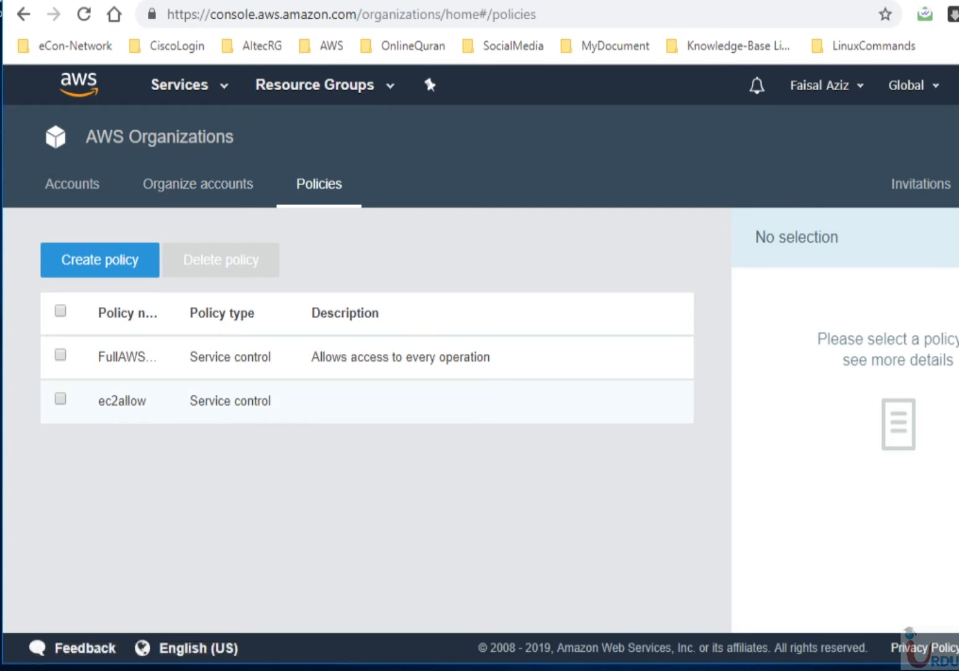
- Open ec2allow's details and review its Accounts and Organizational units attachments, finding no unit attached
click(60, 399)
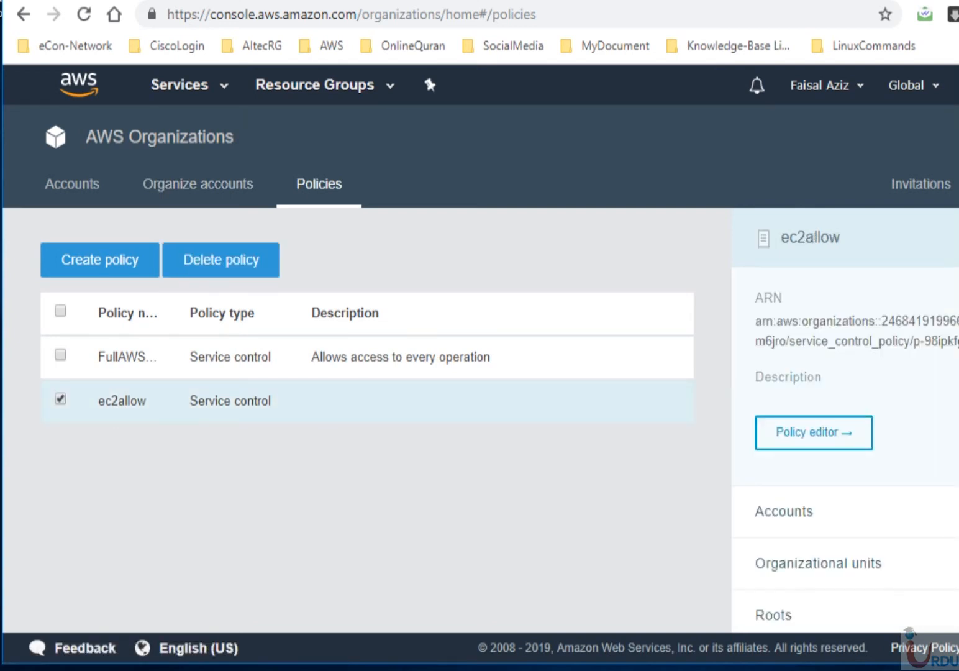
drag(958, 348, 952, 373)
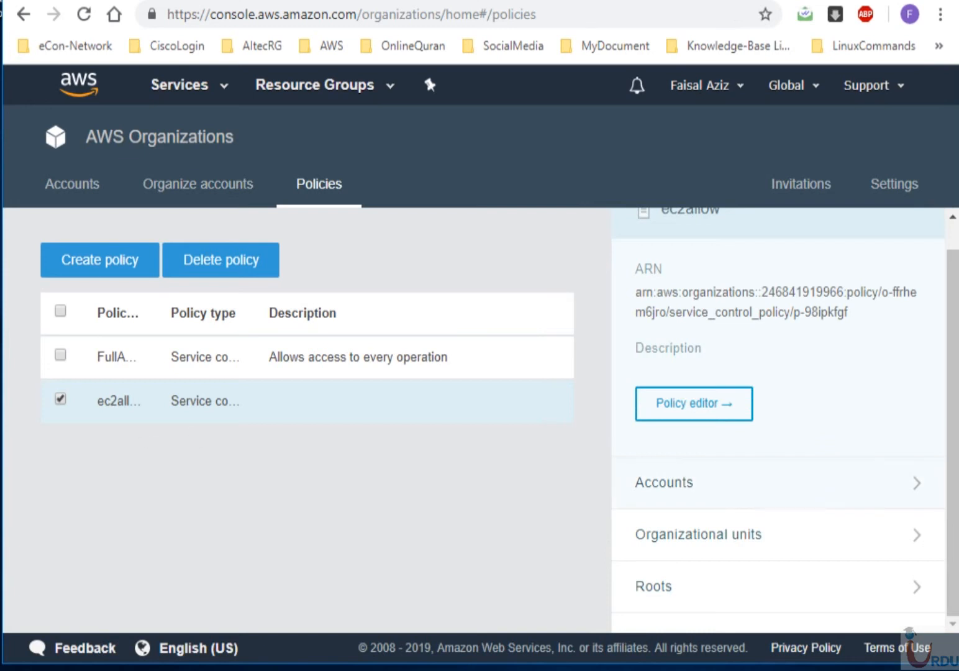
click(745, 483)
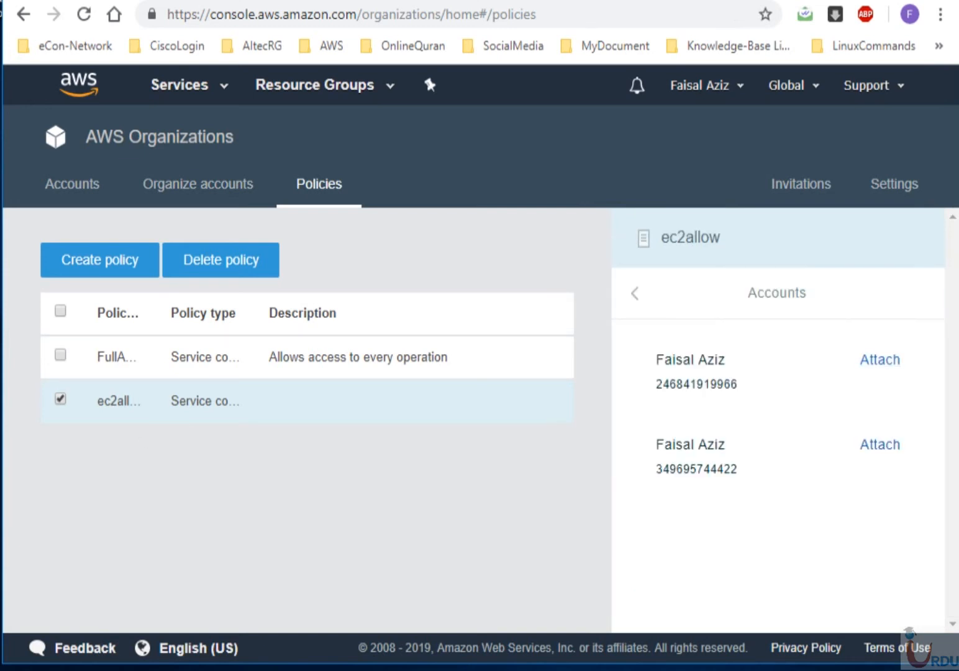
click(634, 293)
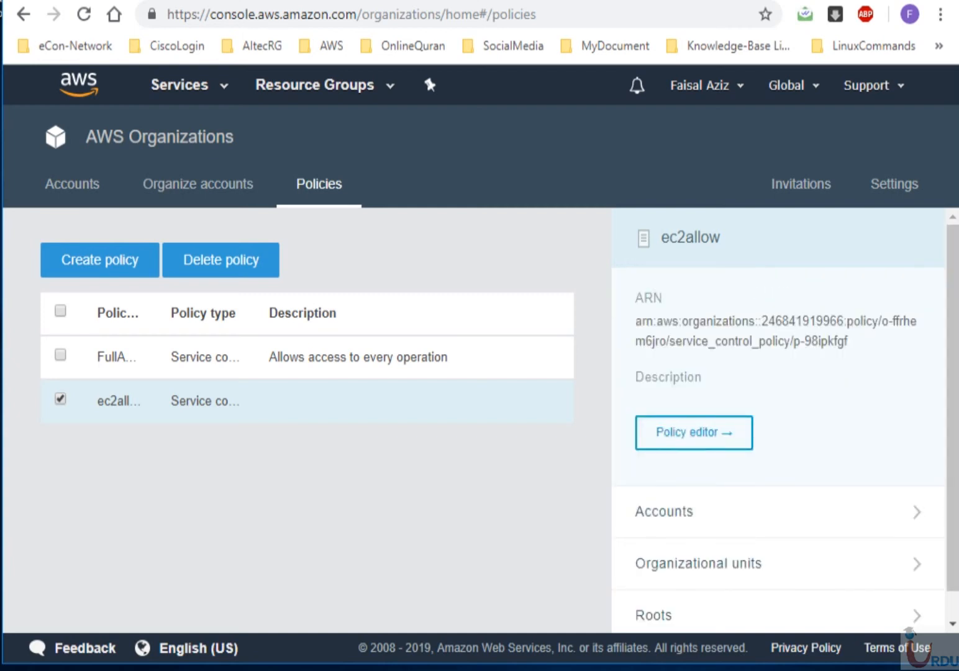
click(721, 563)
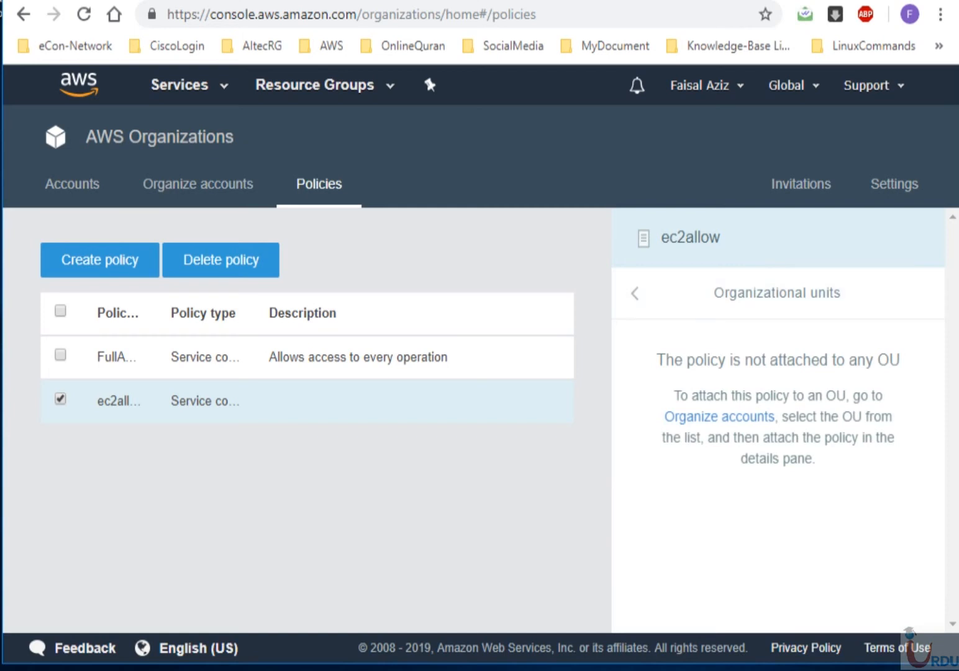
click(635, 293)
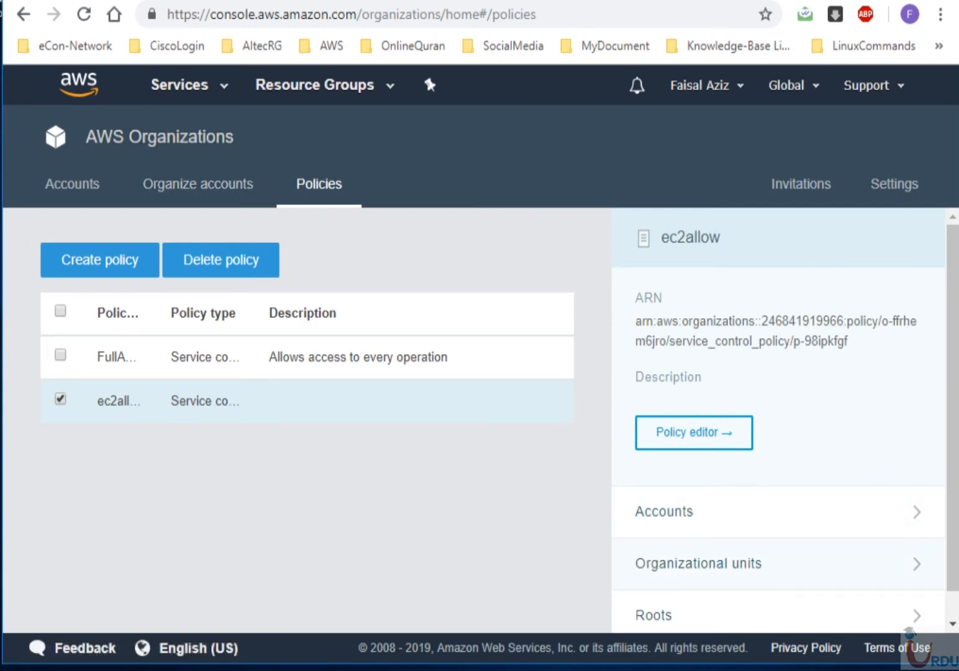
click(698, 562)
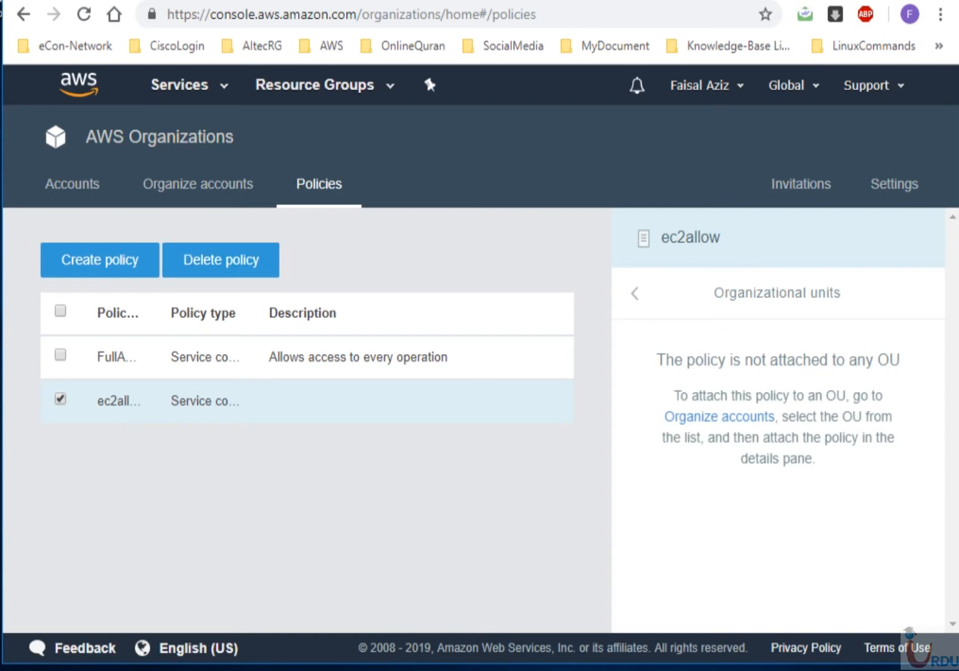
- Visit the Developer unit, then list the Accounts page showing the master and member accounts
click(197, 184)
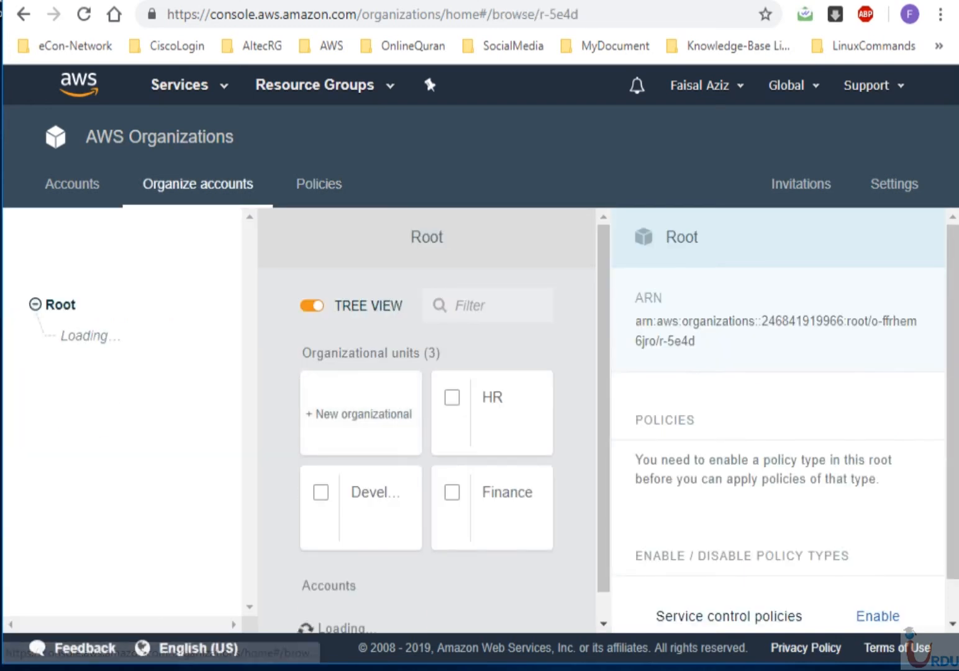
click(365, 494)
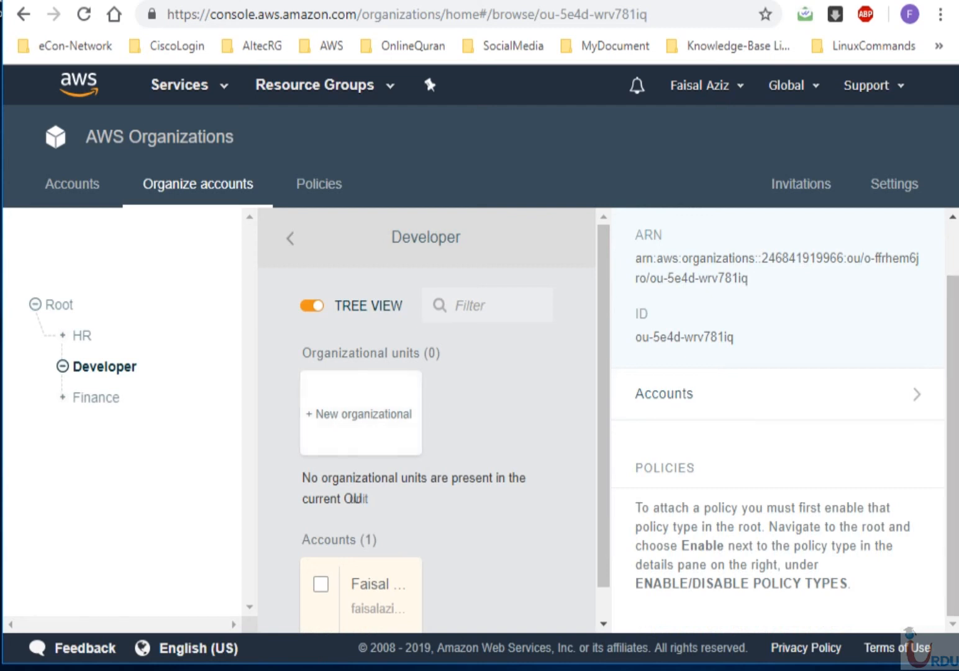
click(72, 184)
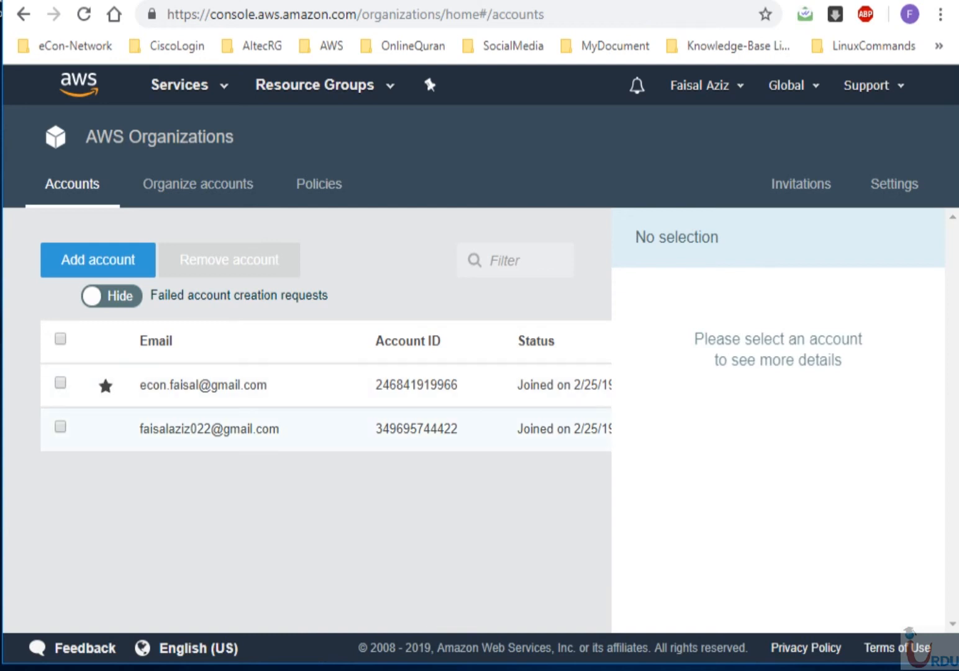
click(60, 426)
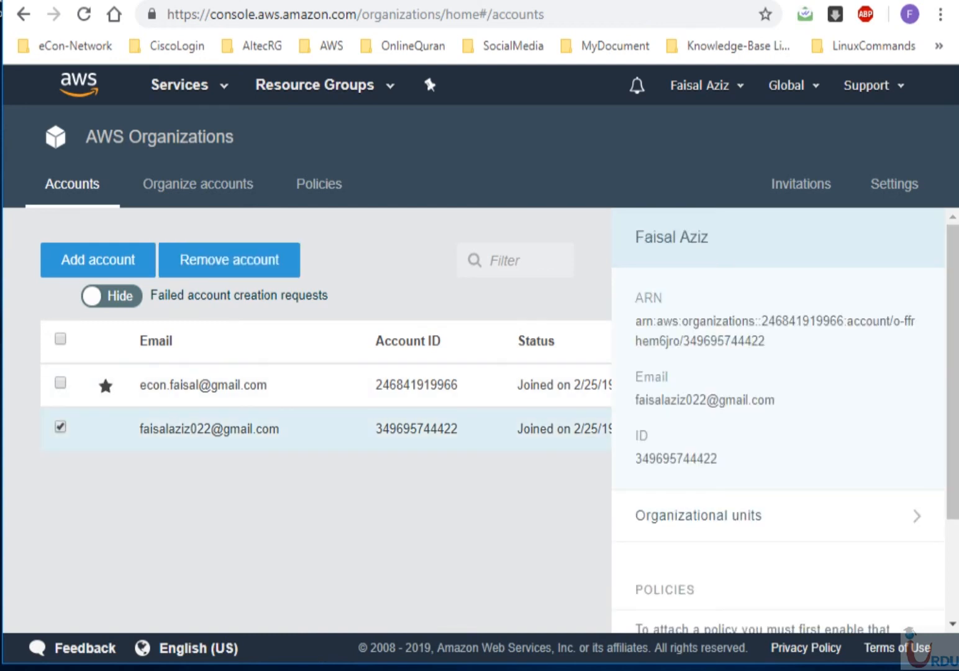
scroll(777, 420, down, 3)
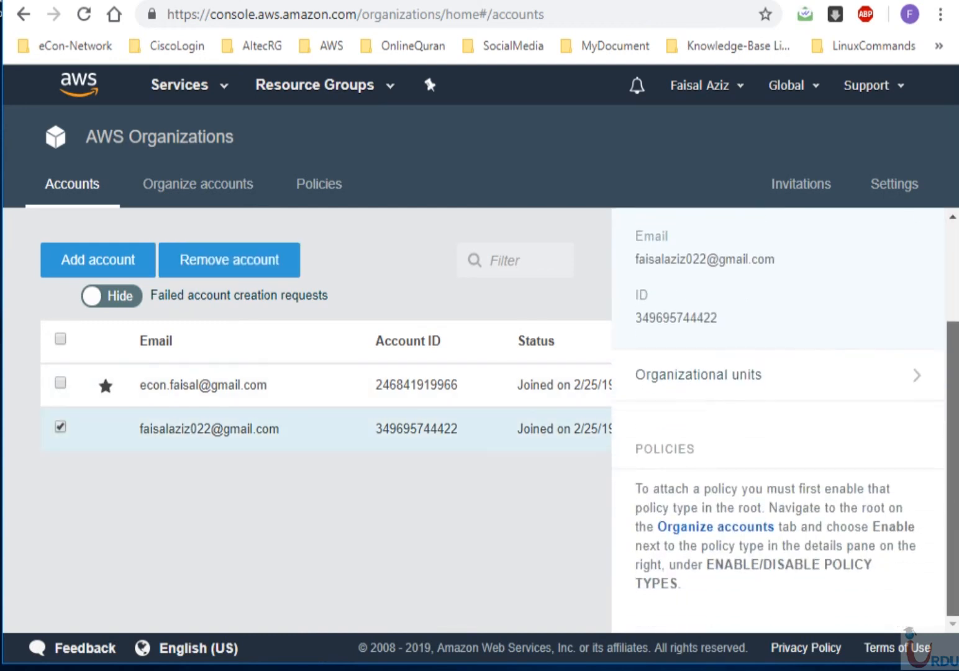
key(super+Up)
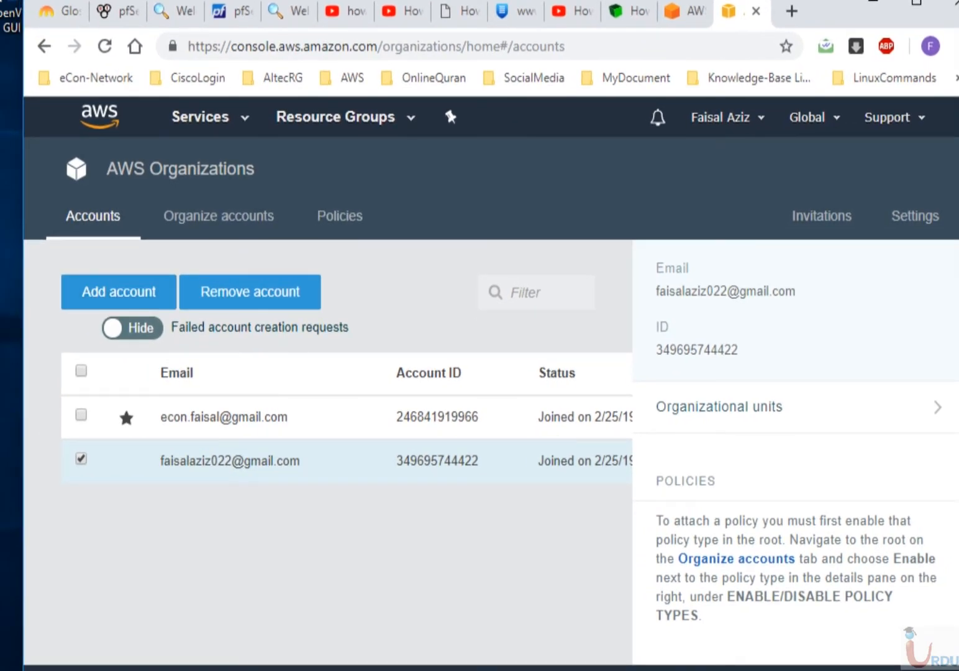
drag(23, 373, 0, 373)
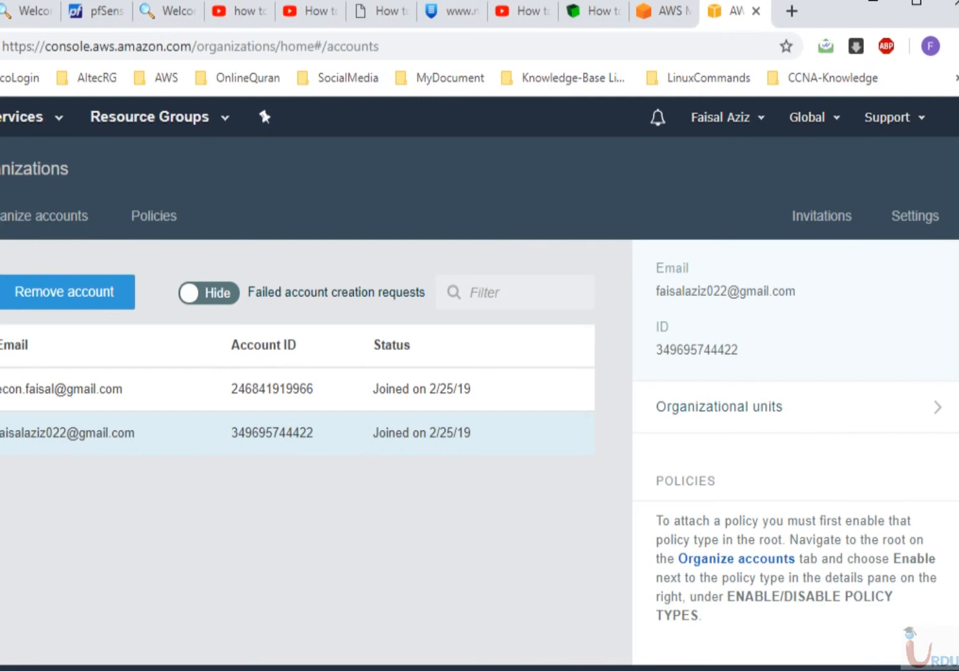
scroll(794, 453, up, 2)
scroll(795, 453, down, 2)
- Enable service control policies on the Root, then open the Developer unit with its one account
click(40, 216)
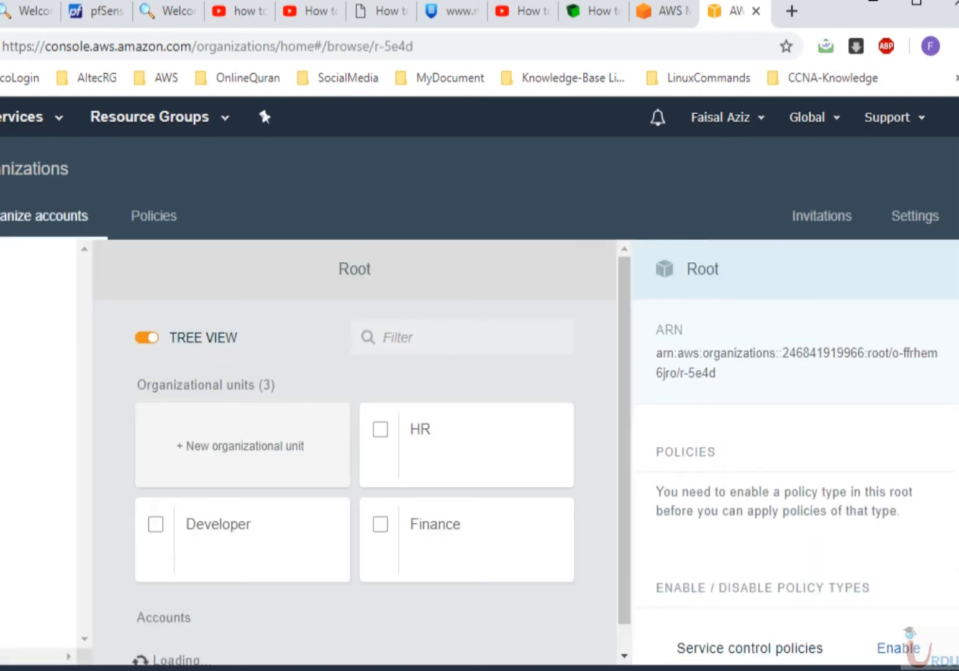
scroll(795, 453, down, 1)
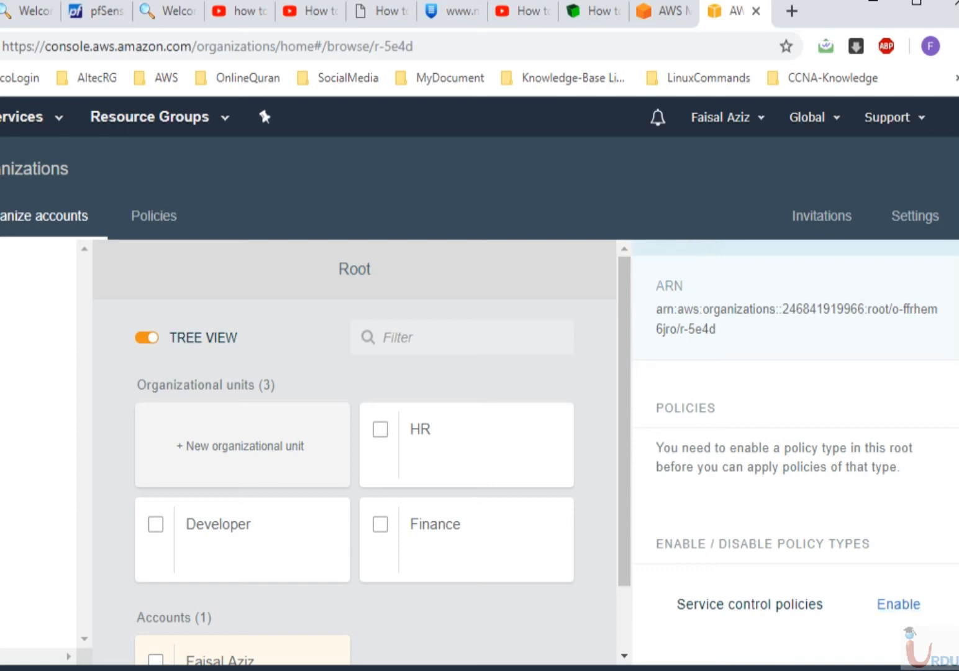
click(898, 605)
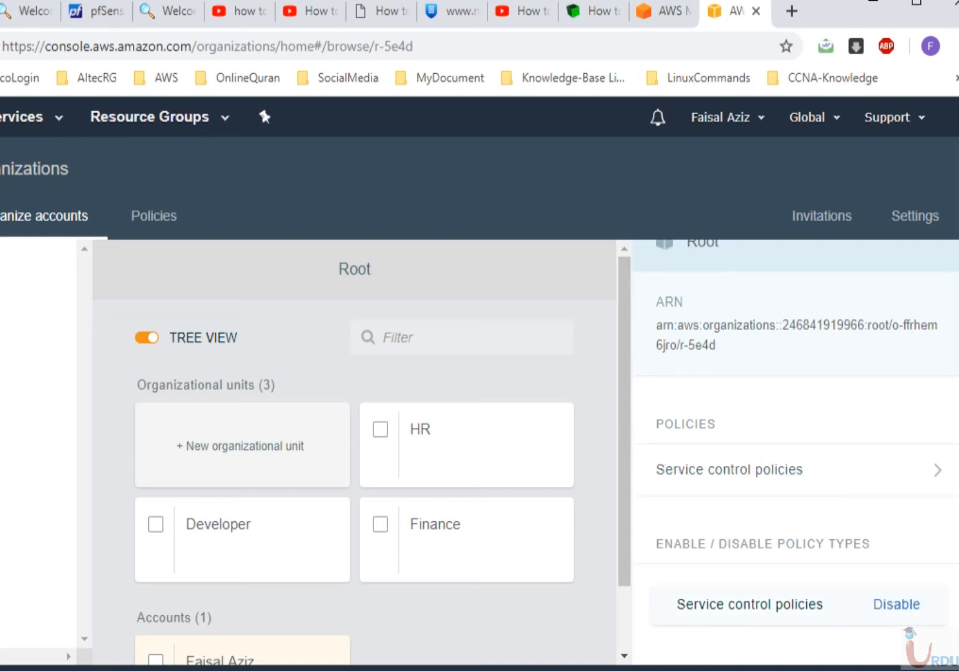
click(243, 539)
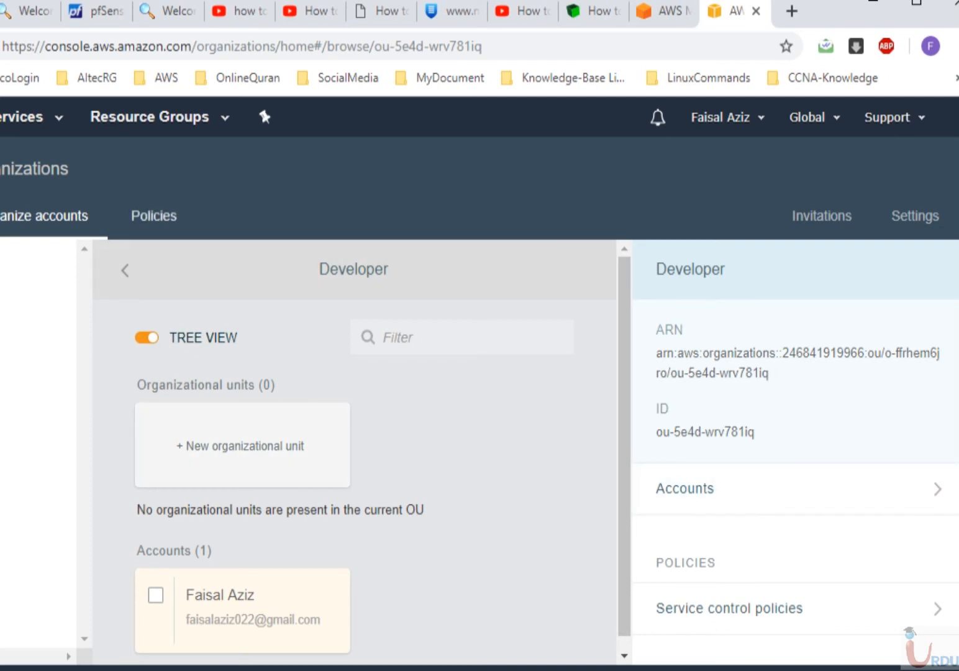
- Review ec2allow's Organizational units, Roots and Accounts targets, confirming it isn't attached anywhere
click(154, 216)
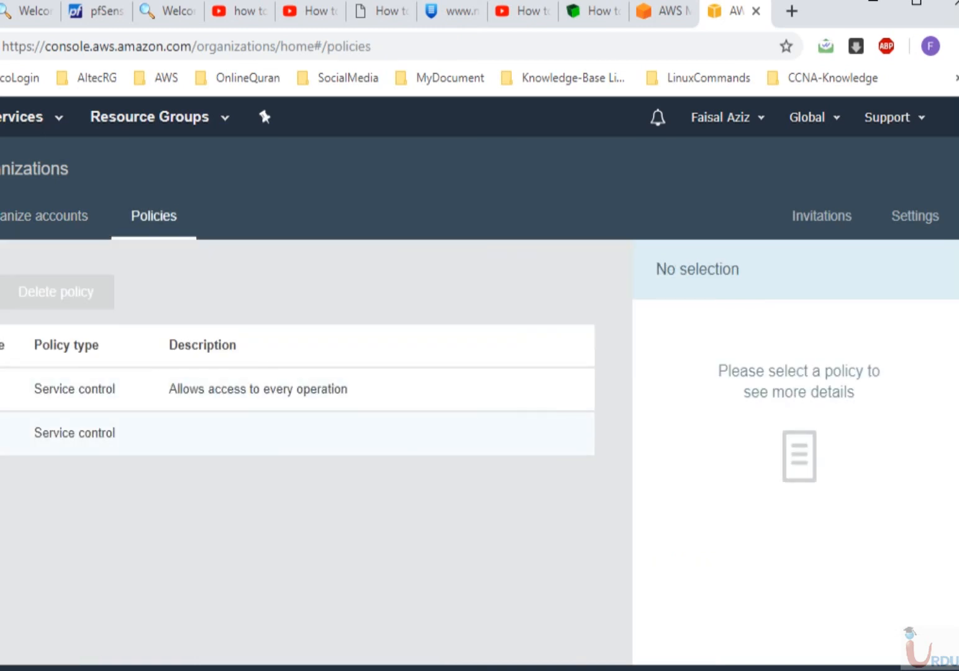
click(9, 433)
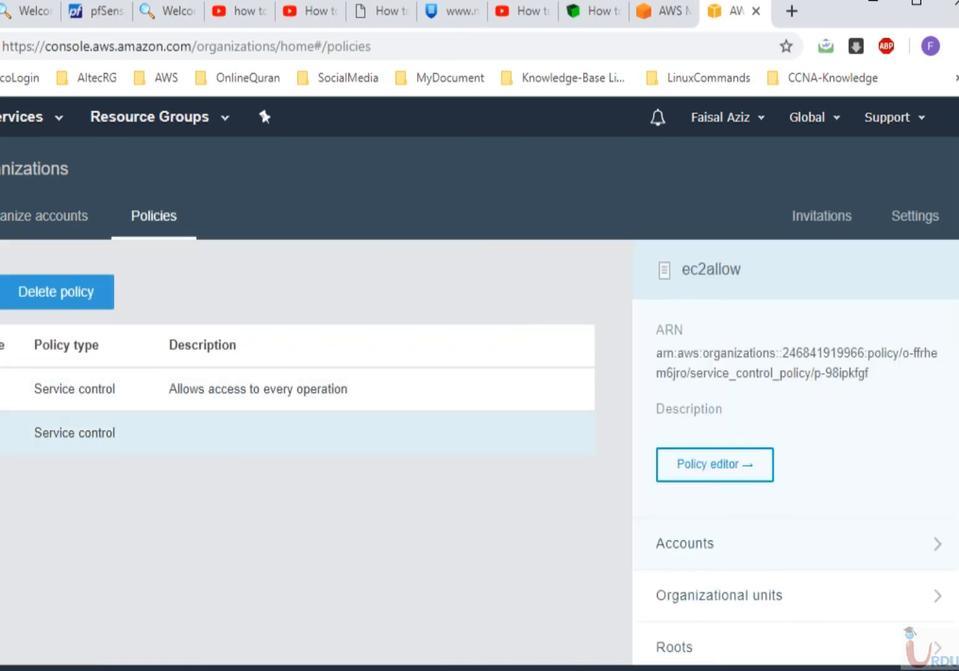
click(719, 594)
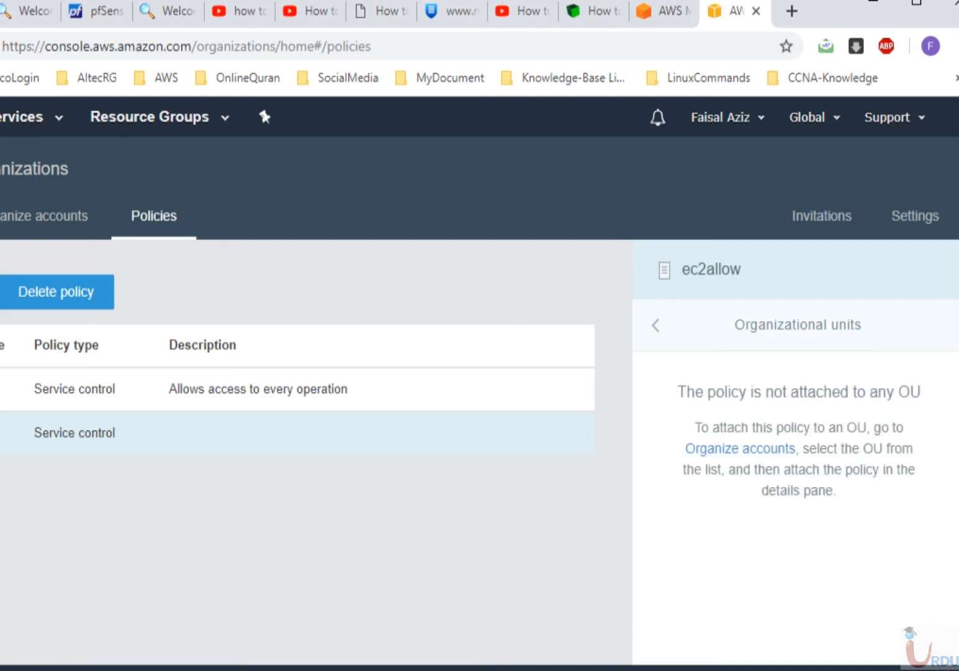
click(655, 326)
click(675, 647)
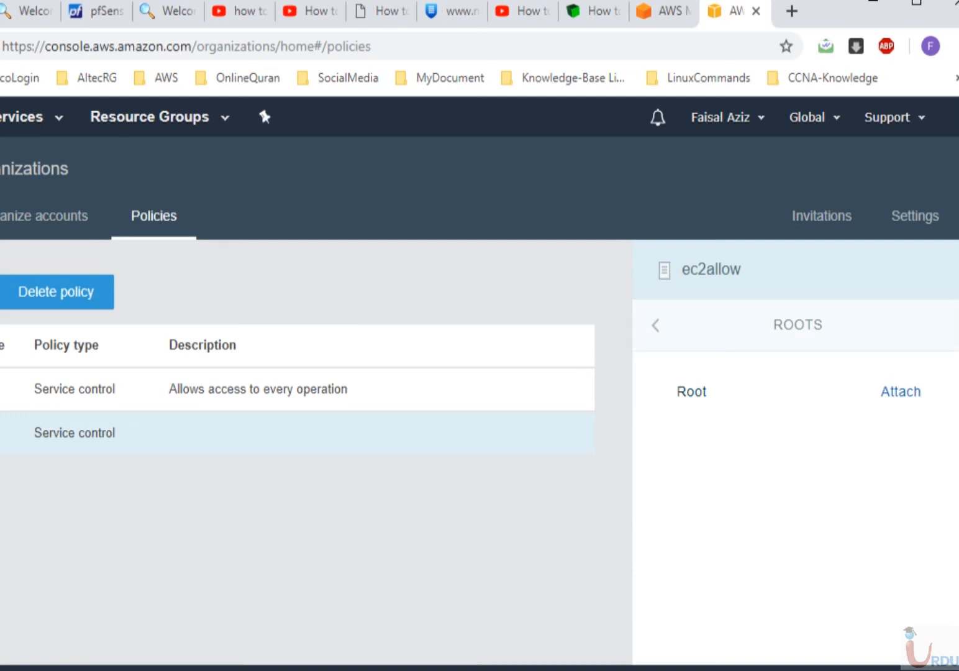
click(655, 326)
click(685, 543)
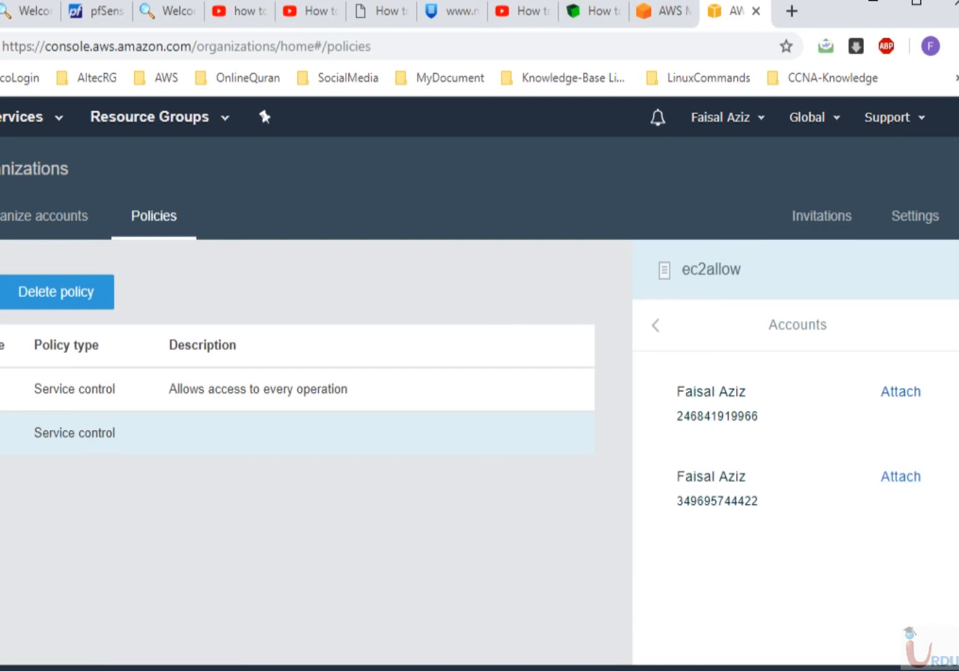
drag(0, 373, 12, 372)
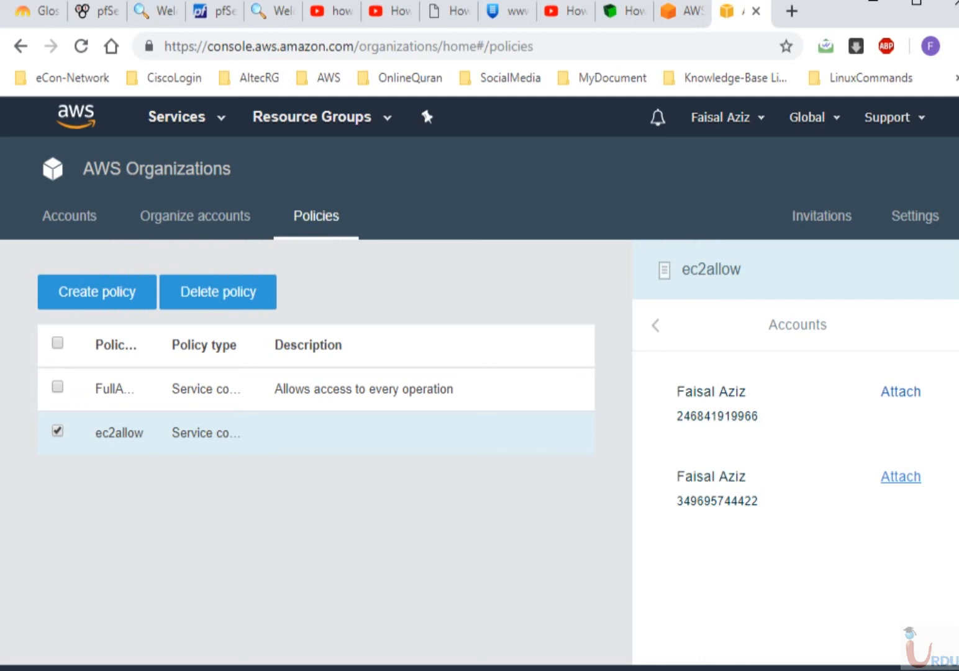
- Select the Developer unit and display its service control policies
click(195, 216)
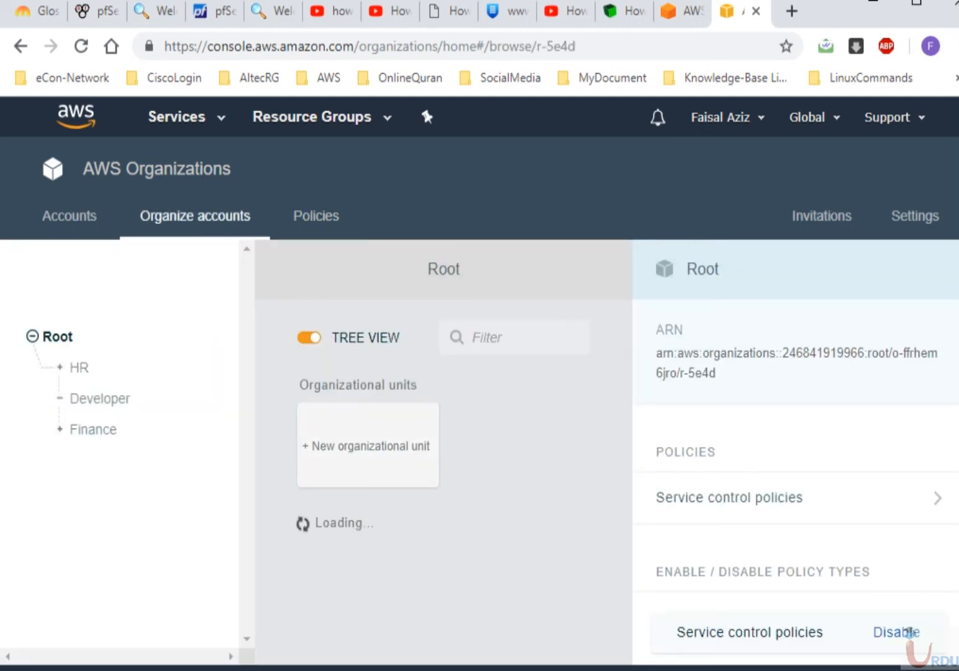
click(916, 5)
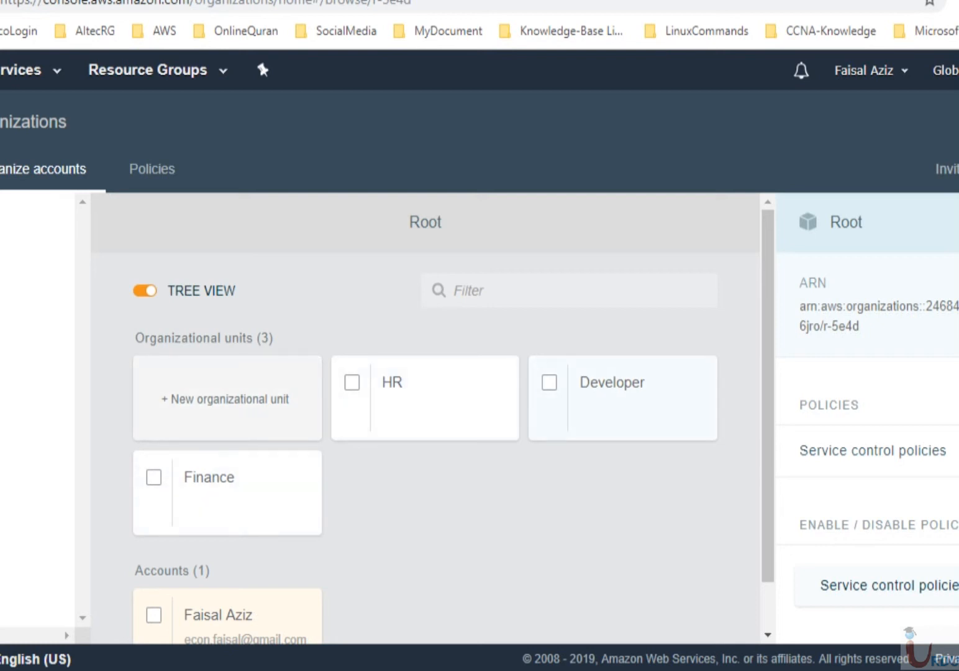
click(549, 382)
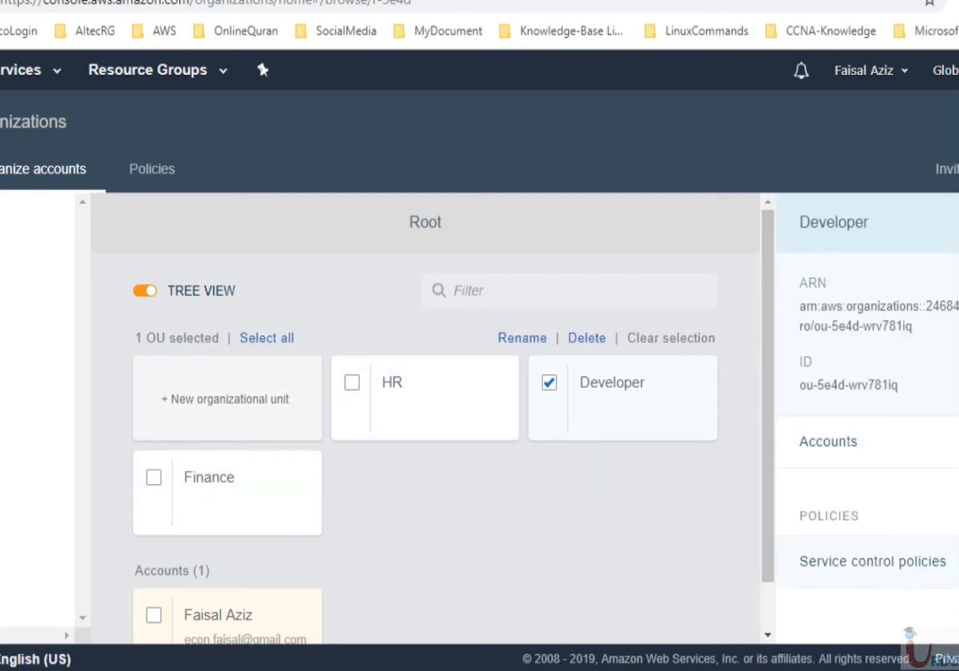
click(873, 561)
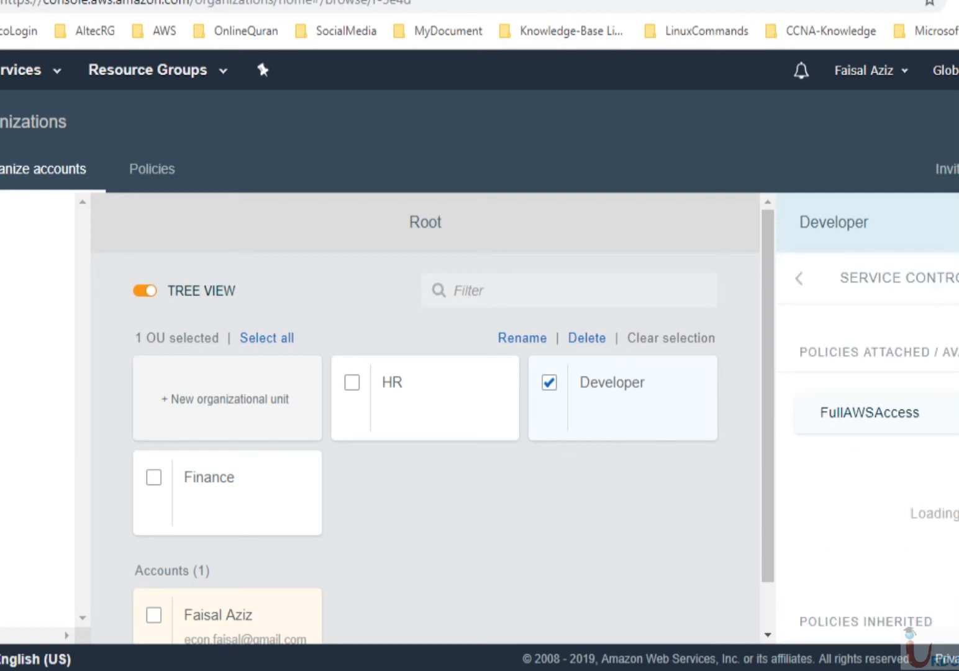
scroll(868, 418, down, 1)
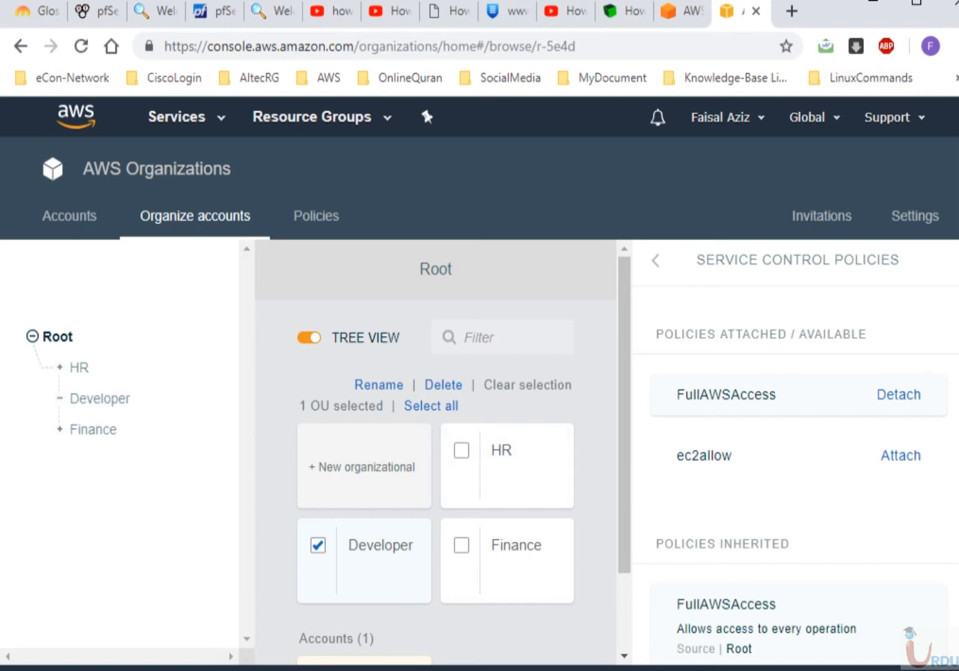
scroll(801, 447, down, 1)
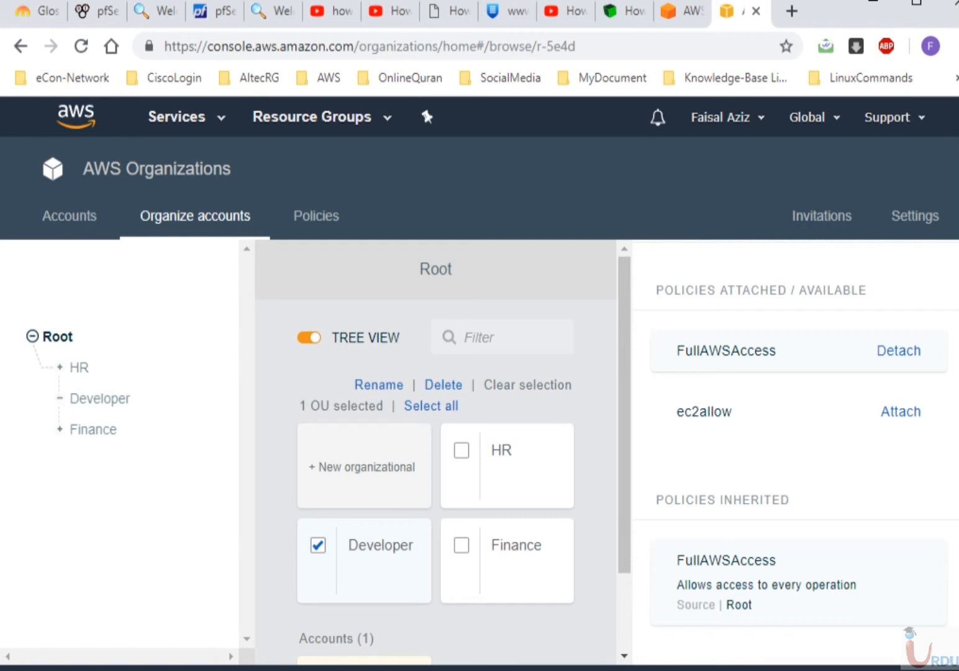
- Attach ec2allow to Developer and detach FullAWSAccess, then switch to the member account's browser
click(898, 351)
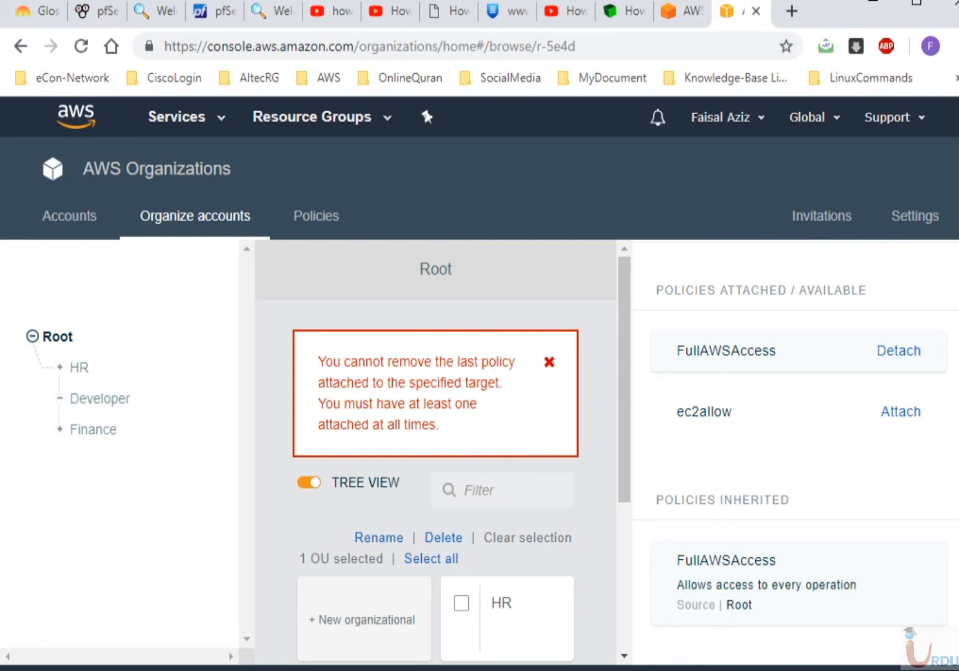
click(549, 362)
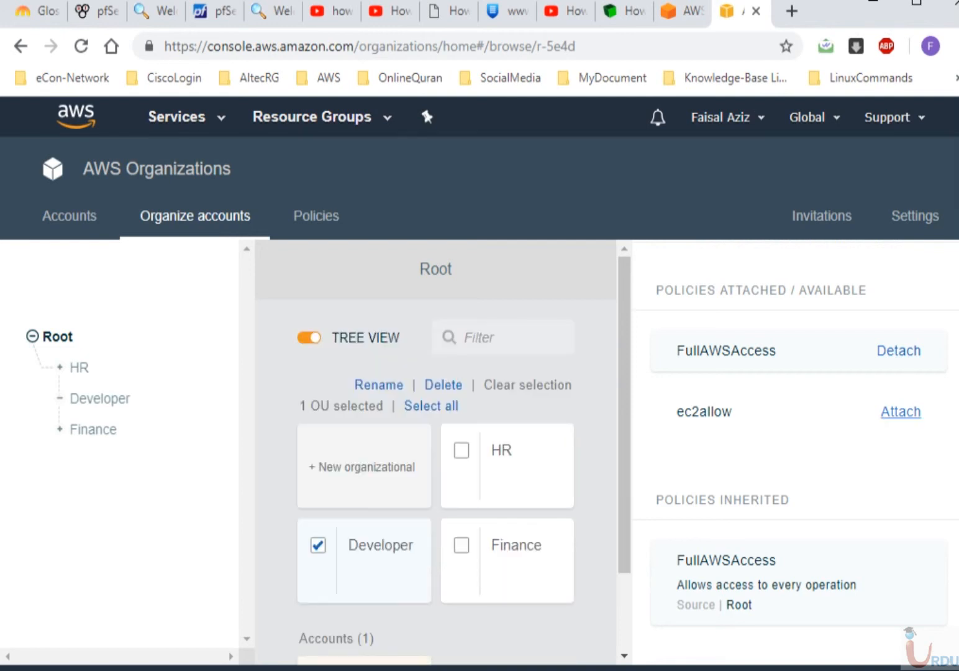
click(901, 412)
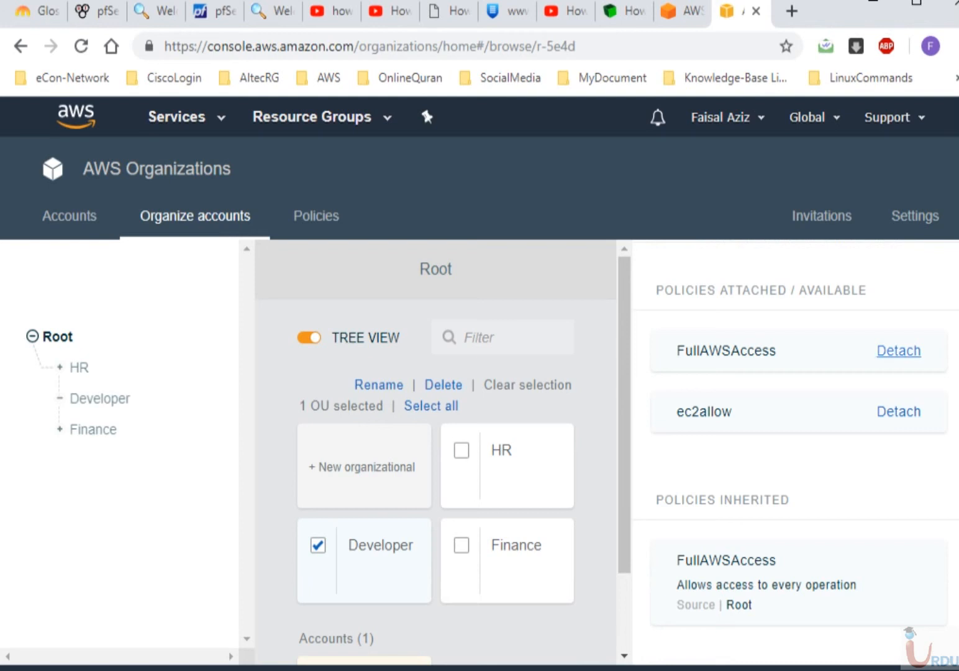
click(899, 350)
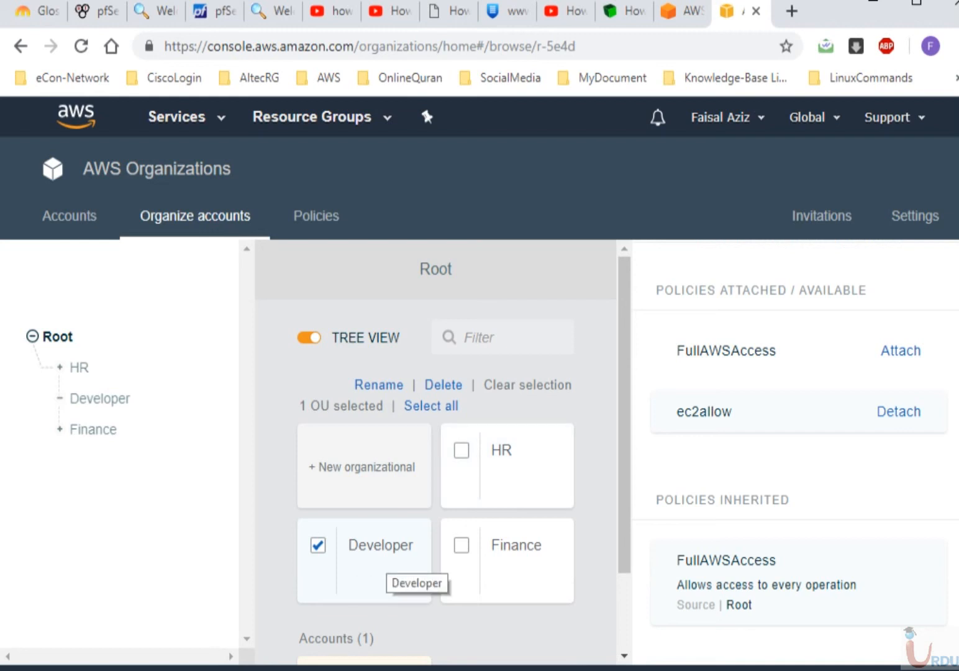
scroll(434, 447, down, 2)
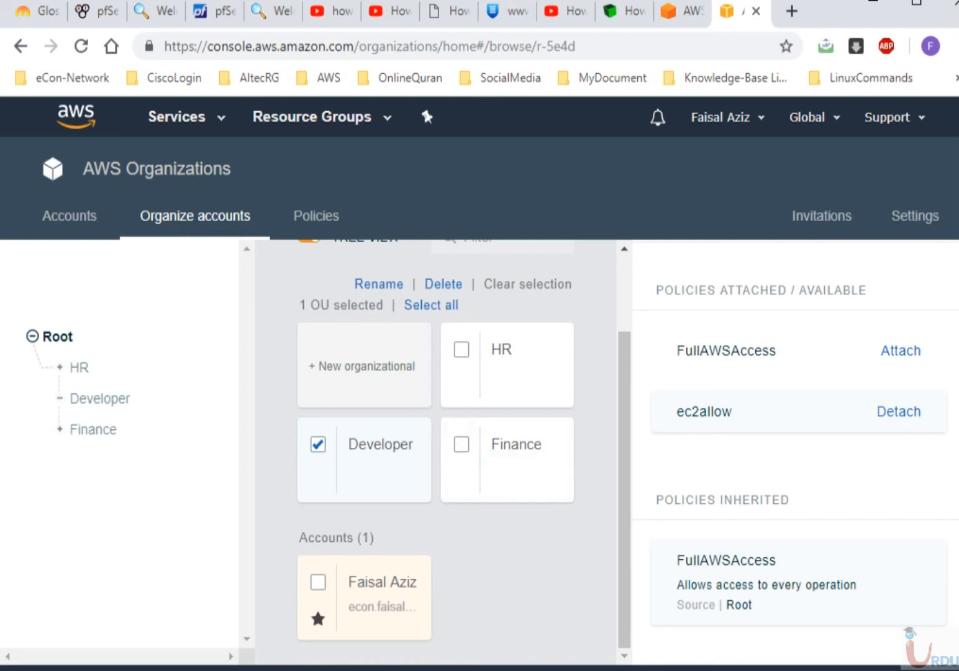
key(alt+Tab)
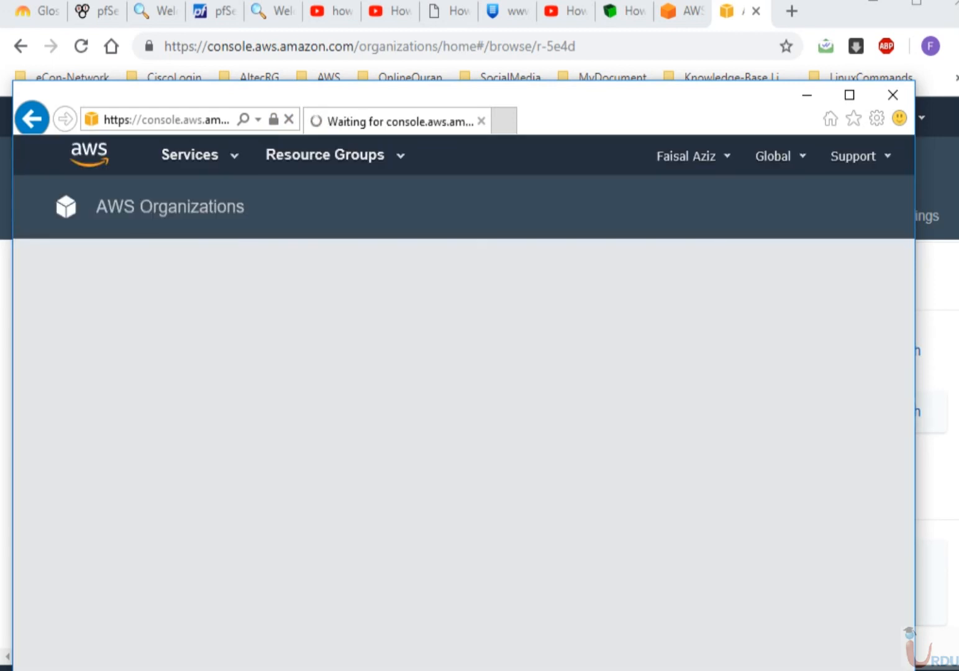
- As the member account, start Launch Instance in EC2, then go to the S3 console
drag(559, 95, 562, 36)
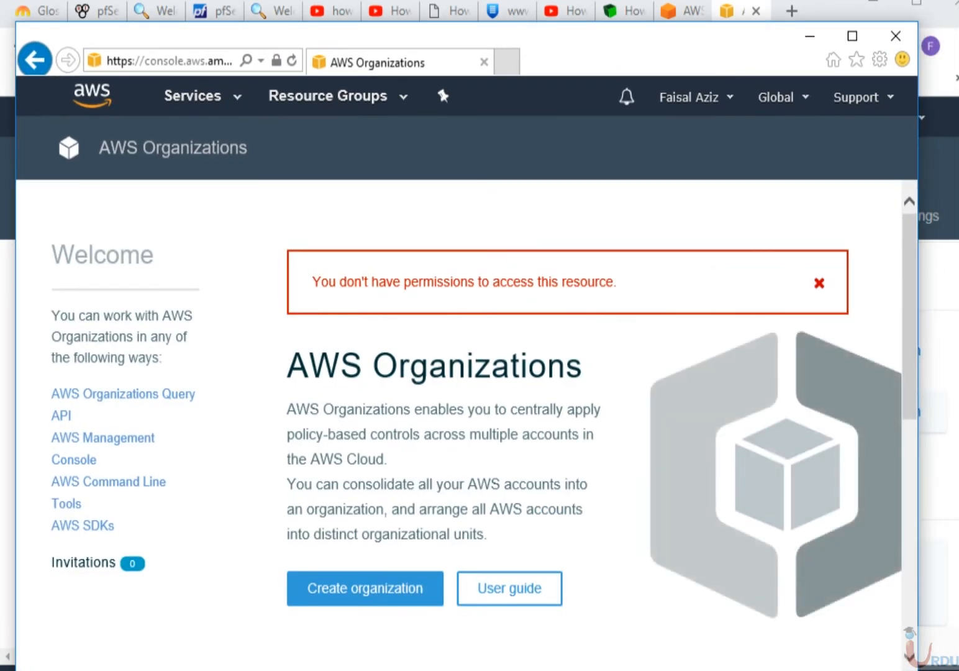
click(193, 96)
click(276, 255)
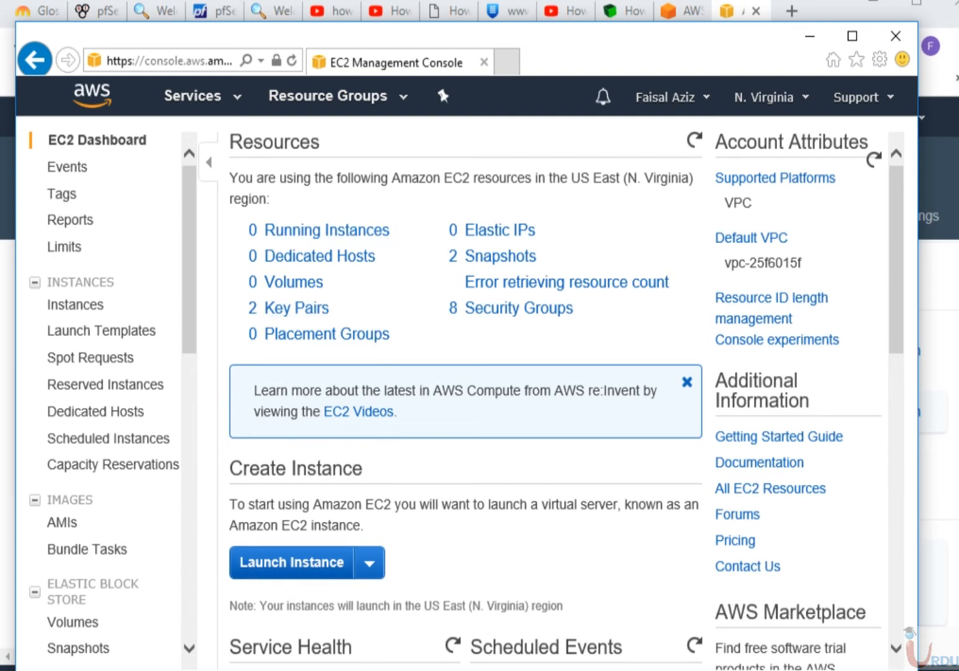
click(292, 562)
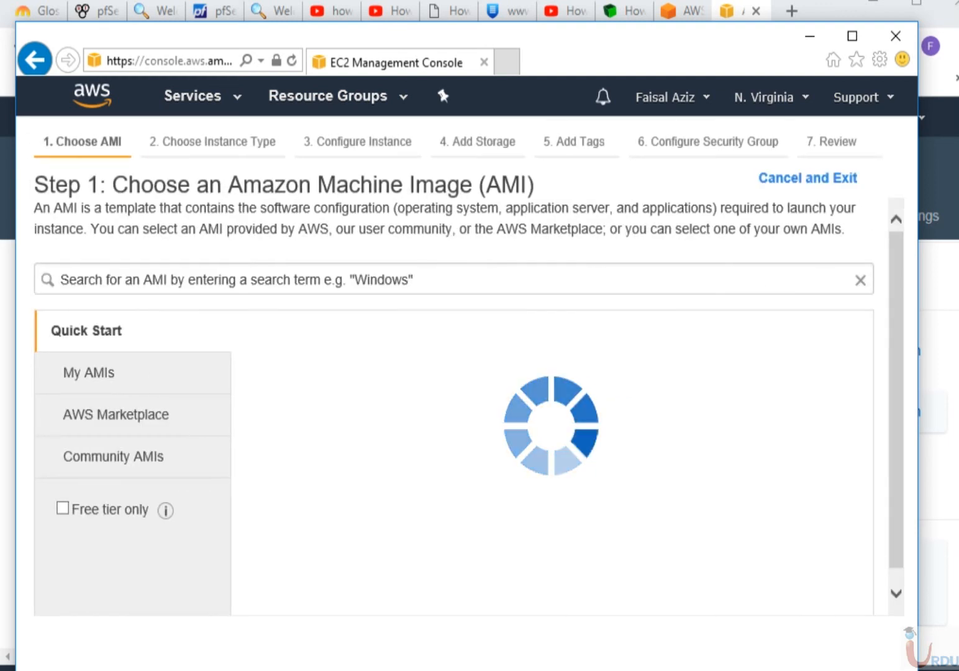
click(194, 96)
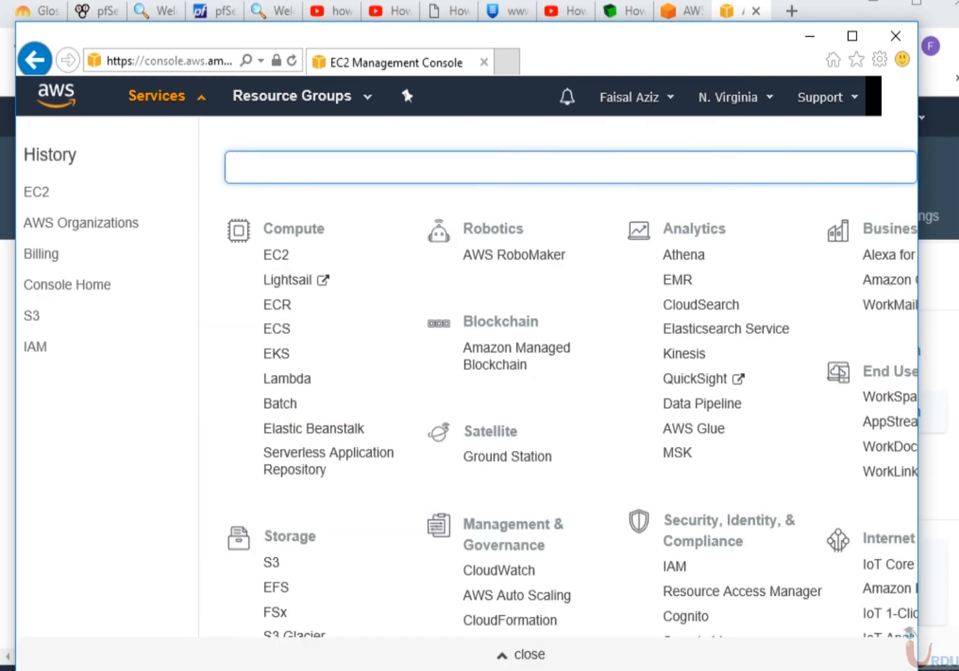
click(271, 562)
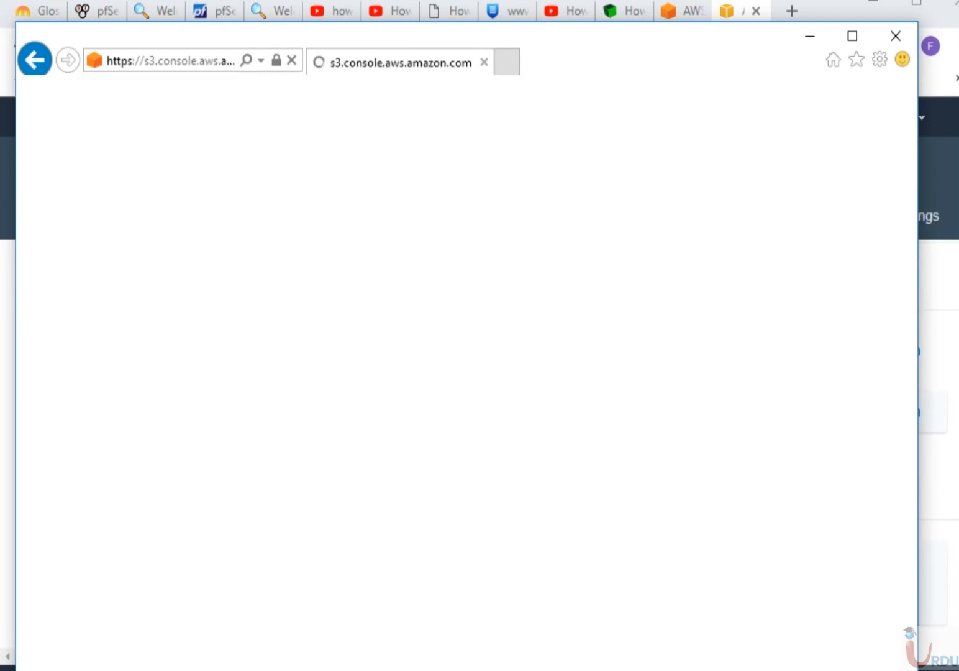
- Open IAM from the member account's Services menu; it shows Internal Server Errors
drag(621, 39, 639, 27)
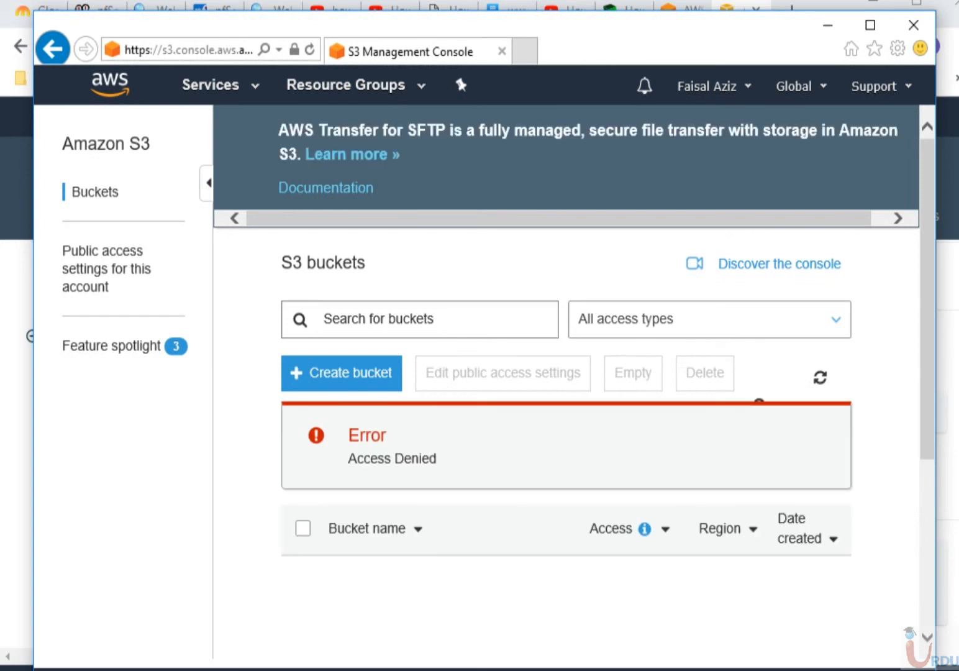
click(211, 85)
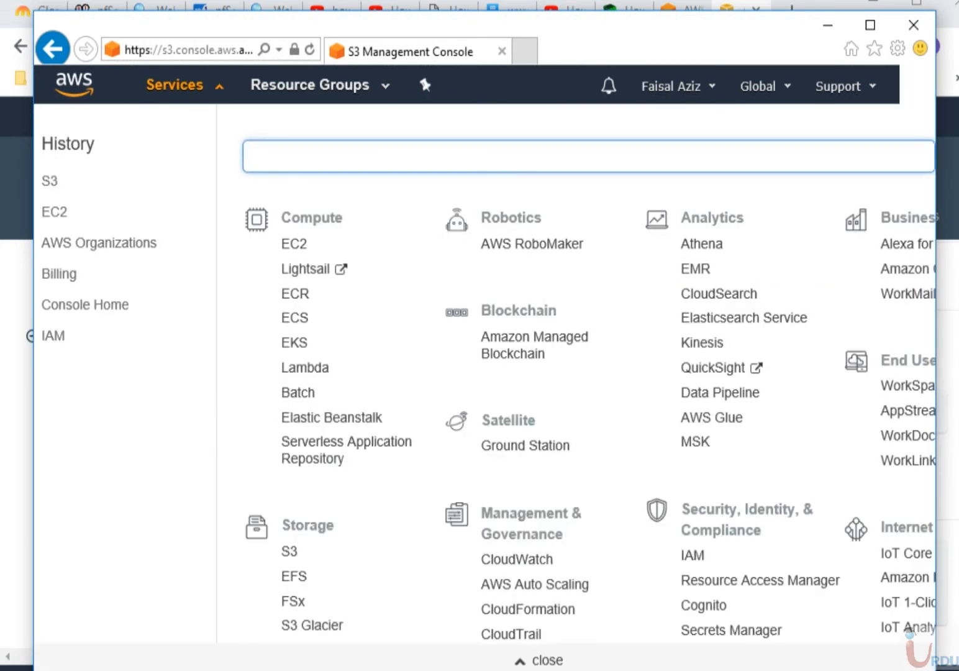
click(692, 554)
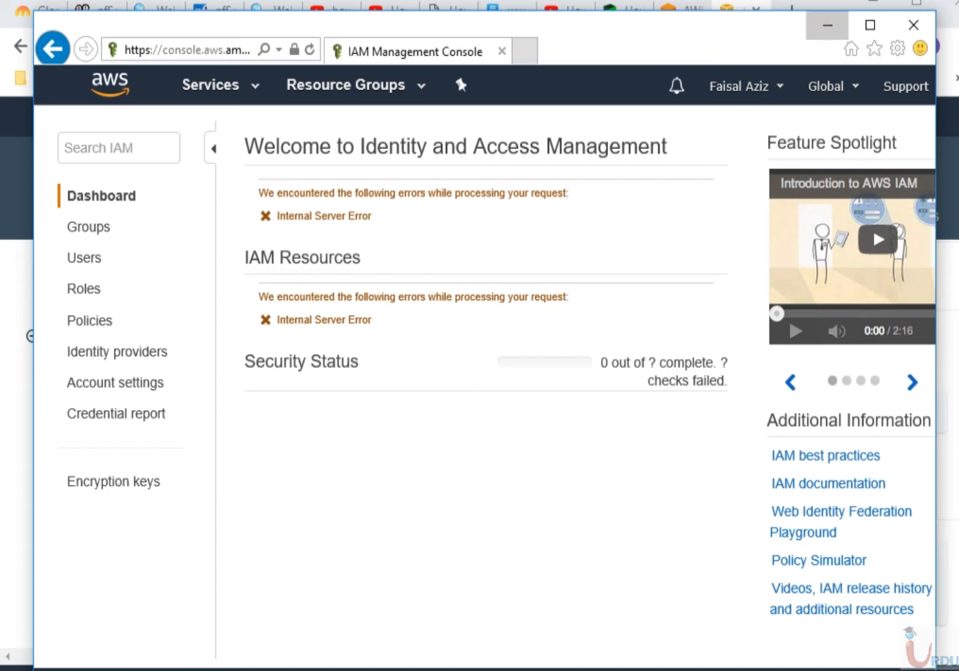
click(827, 25)
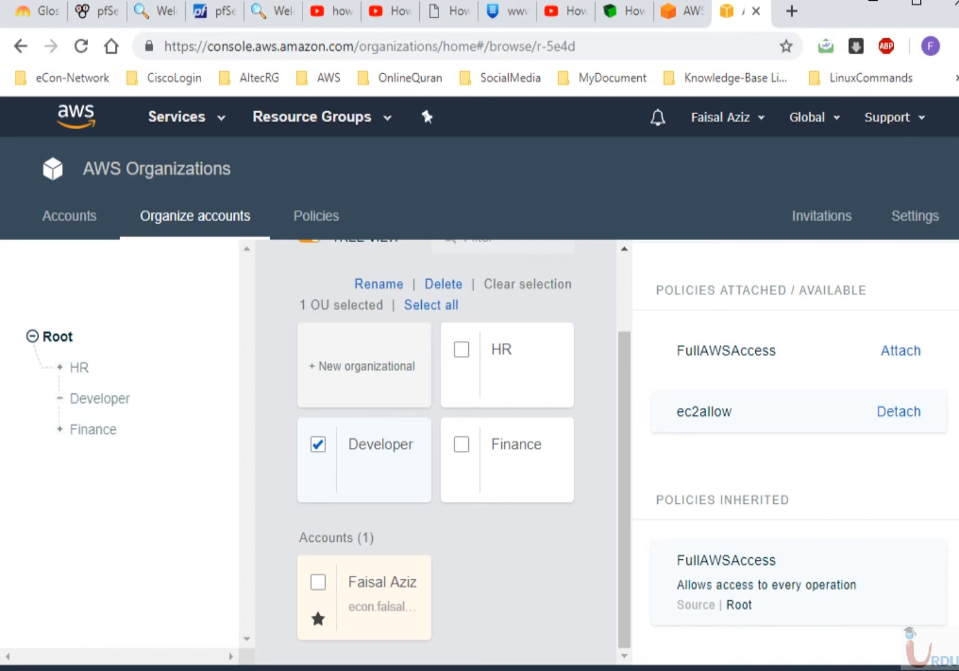
- On the Developer unit, attach FullAWSAccess and detach ec2allow, then return to the member account
scroll(795, 453, up, 2)
scroll(795, 453, down, 2)
click(898, 411)
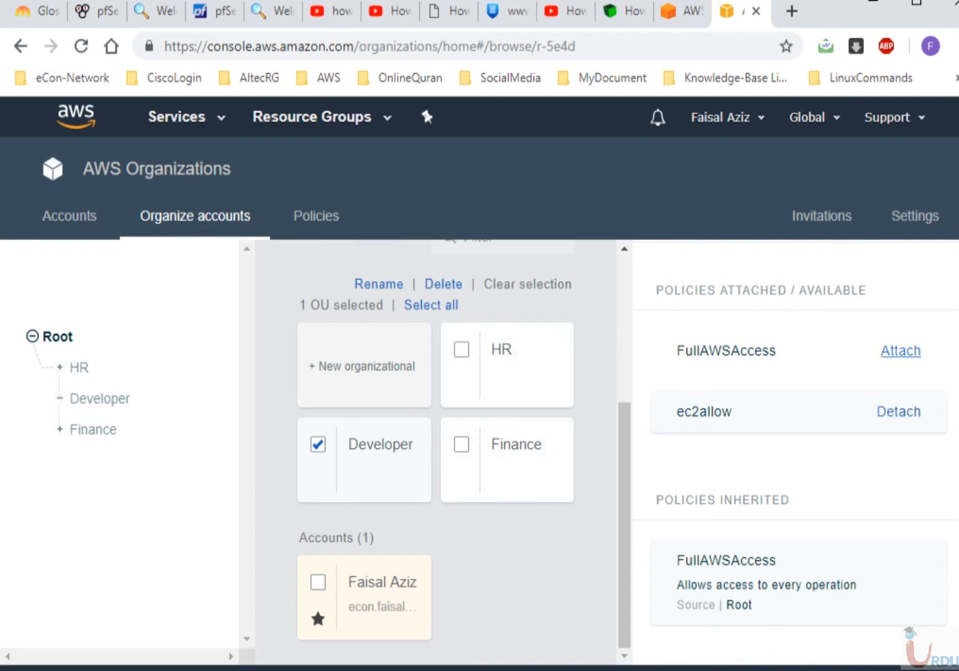
click(900, 350)
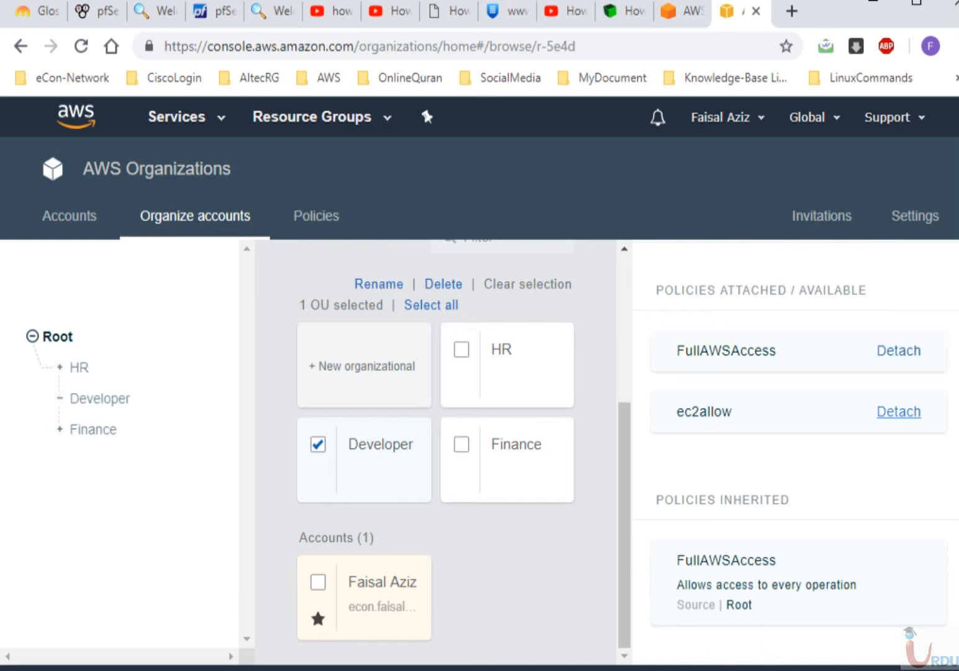
click(898, 411)
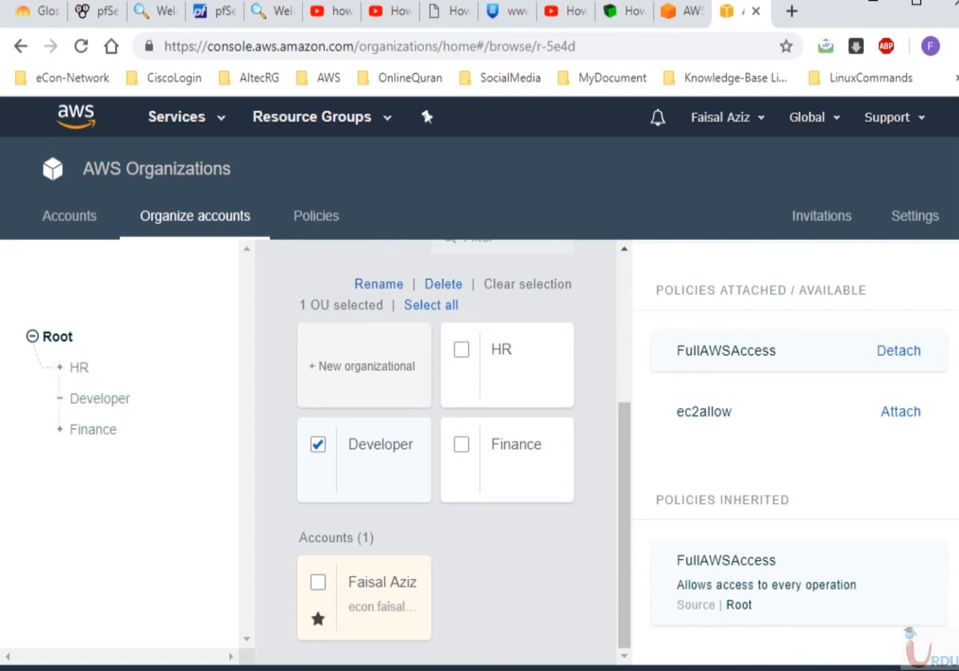
key(alt+Tab)
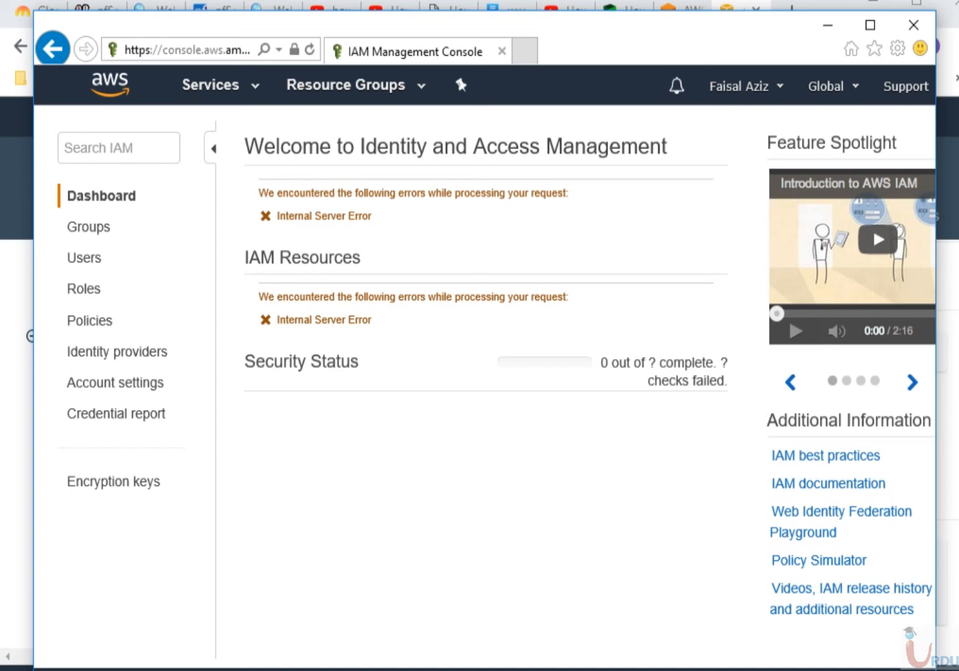
- Reload IAM and open S3 as the member account; the aws-lectures1 bucket now lists
click(309, 50)
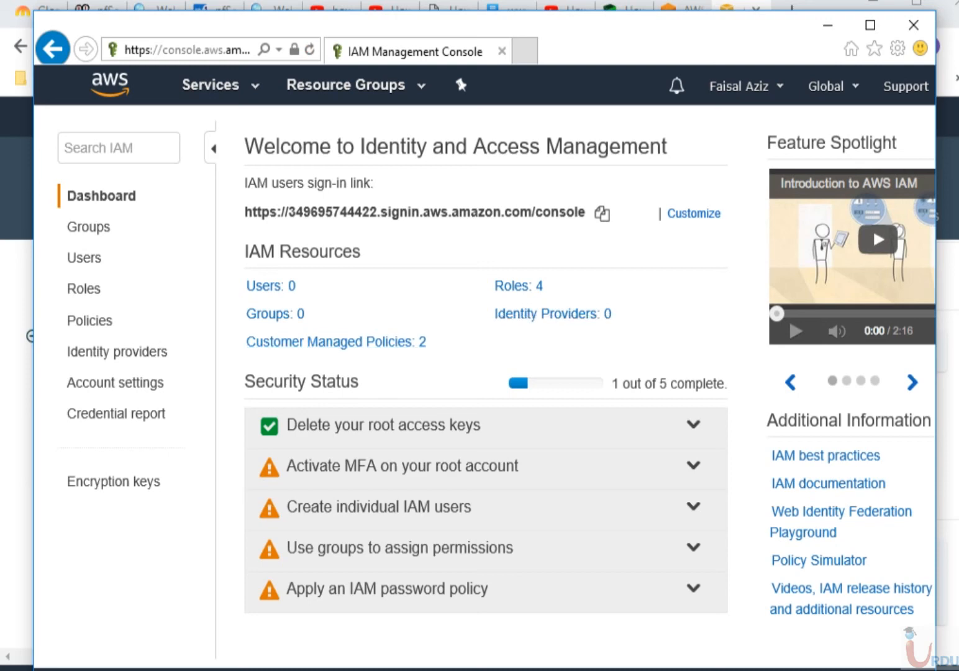
click(210, 85)
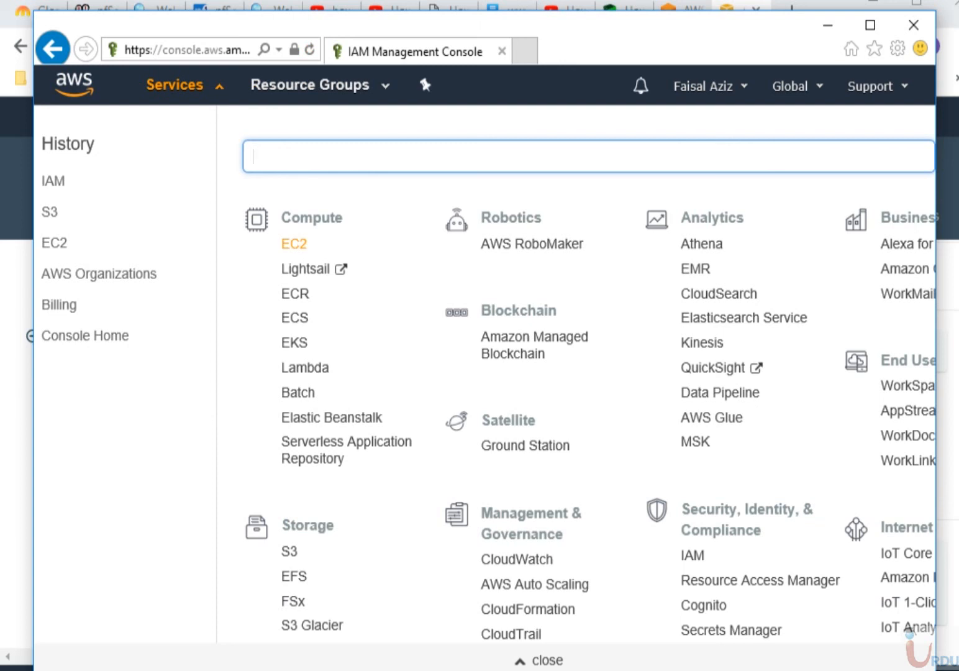
click(289, 551)
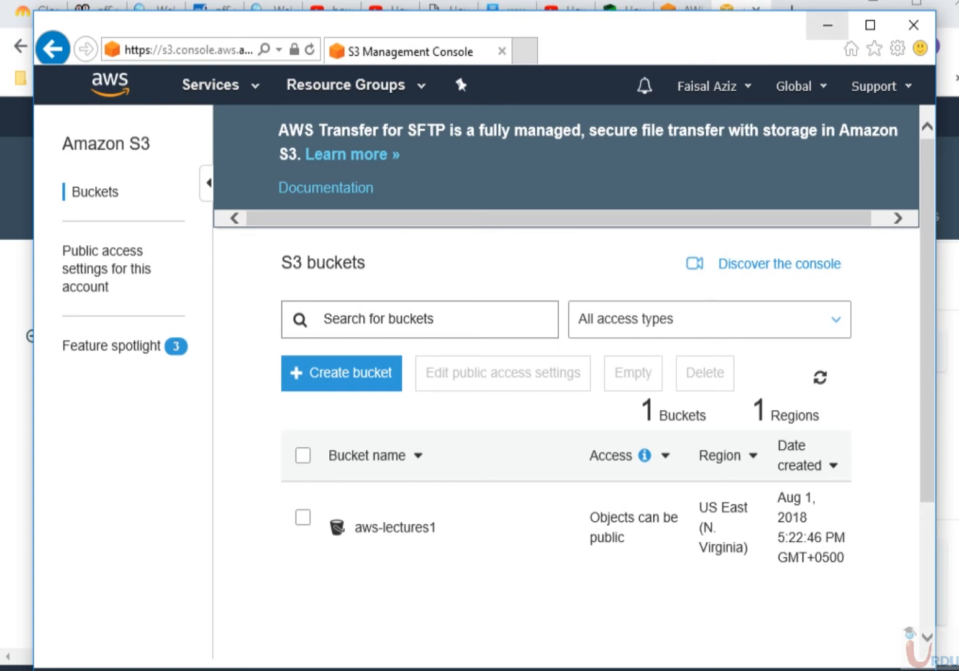
click(828, 26)
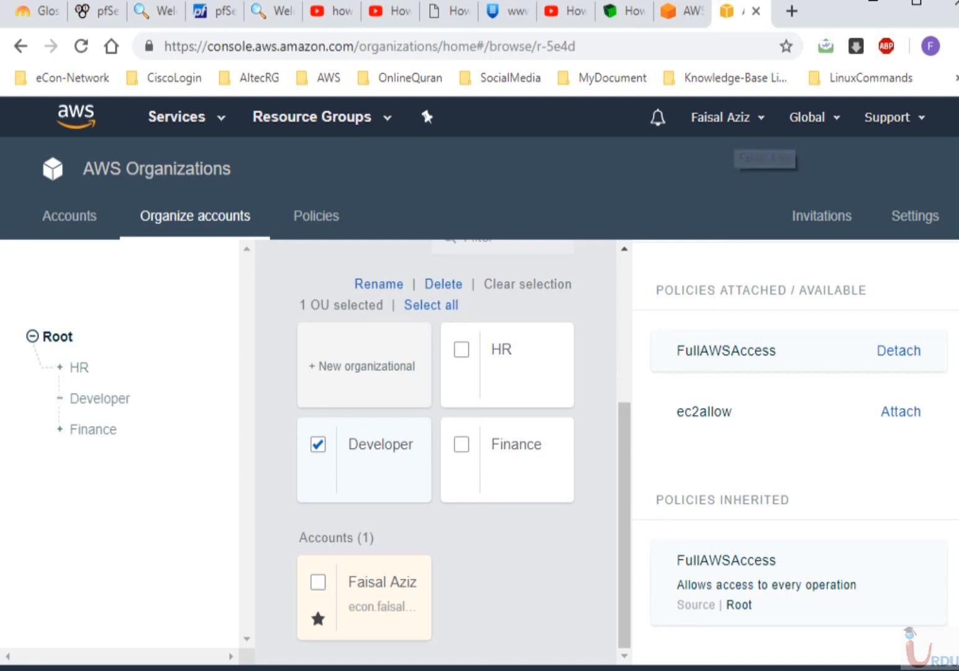
- Browse the accounts list and unit structure, inspect the master account, then view policies
click(69, 215)
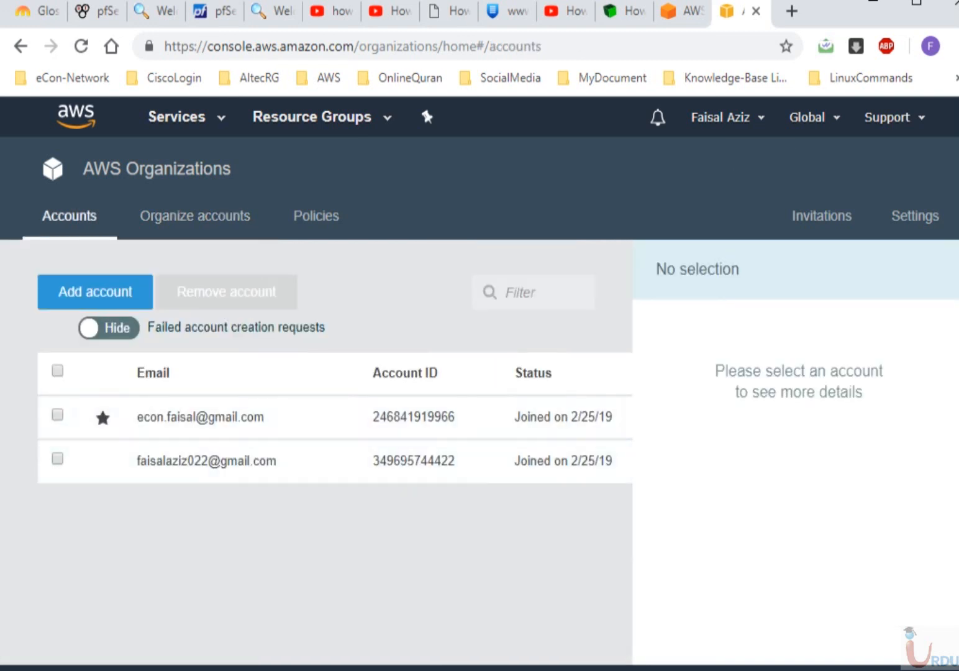
click(195, 216)
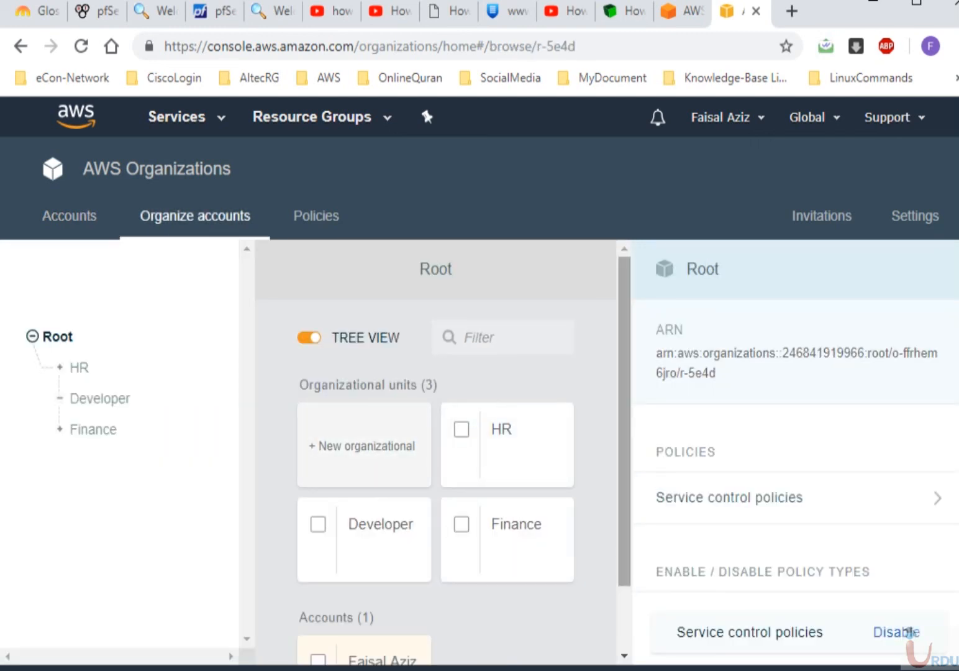
scroll(435, 453, down, 2)
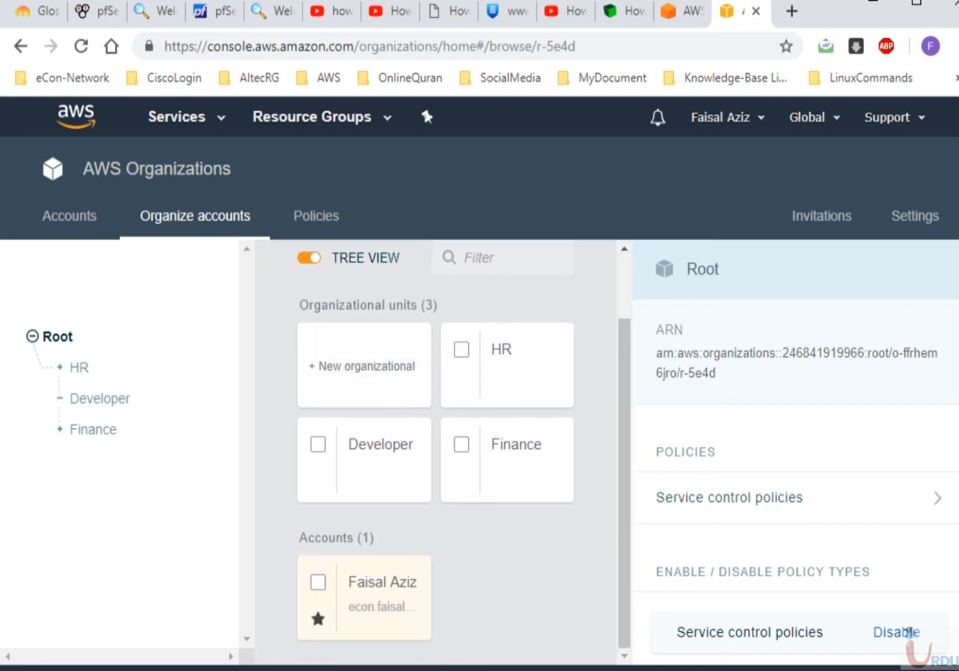
click(318, 581)
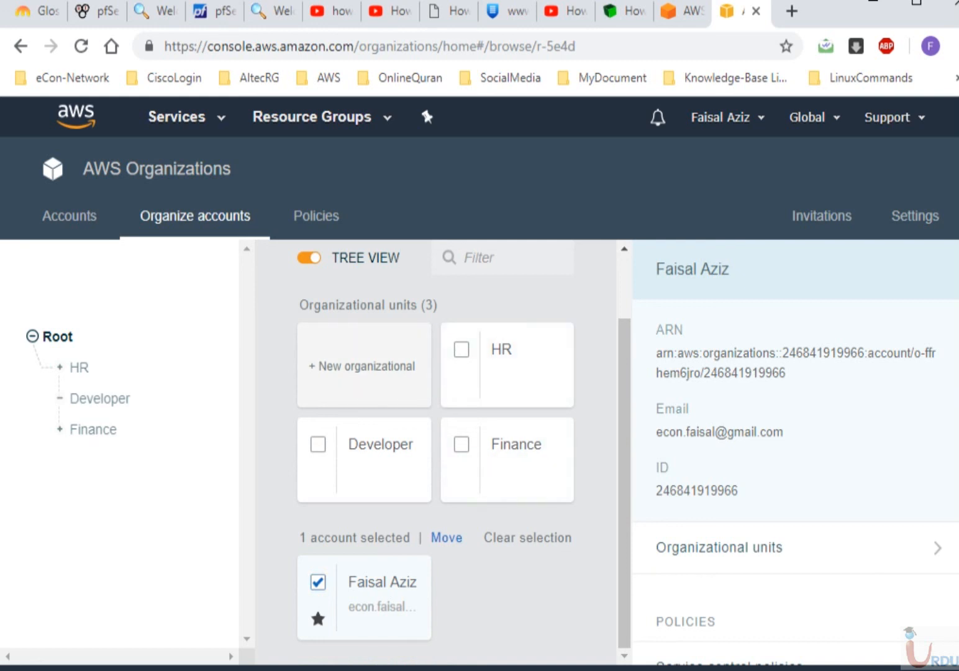
click(318, 582)
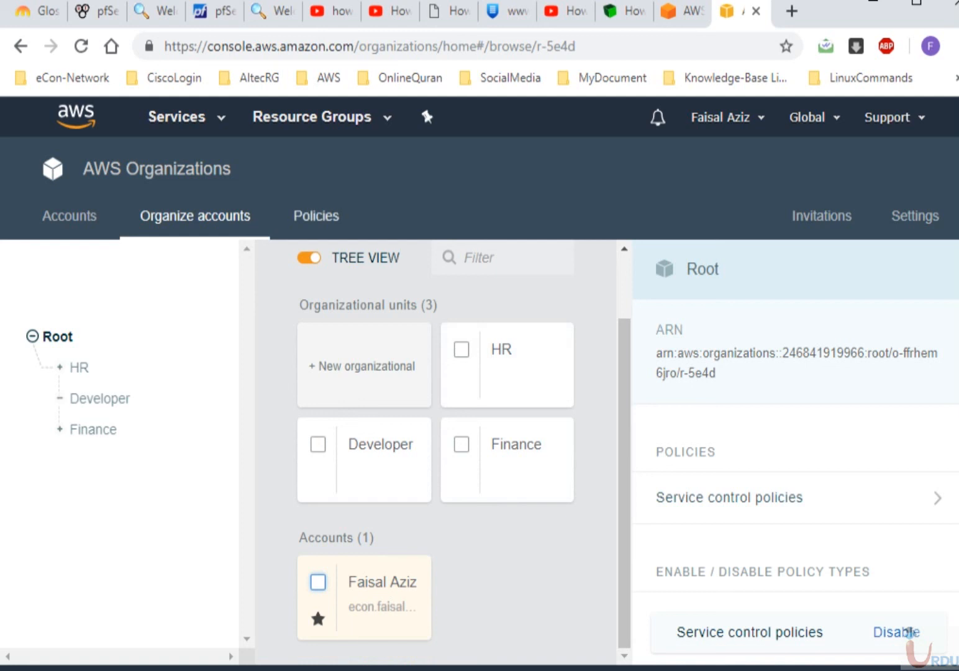
click(317, 215)
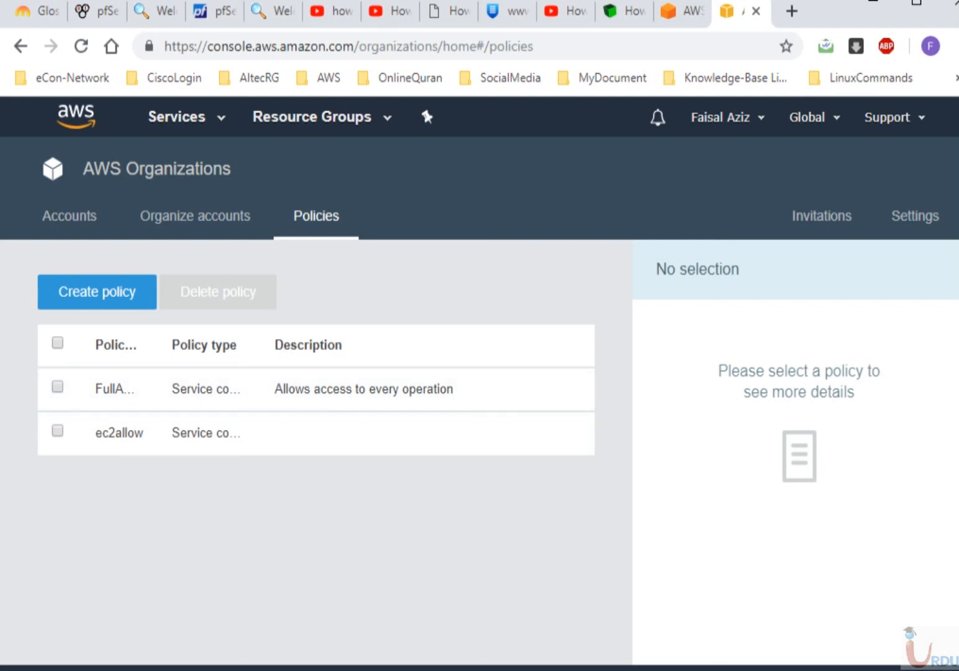
- View the accounts list and scroll organization Settings down to Delete organization
click(69, 215)
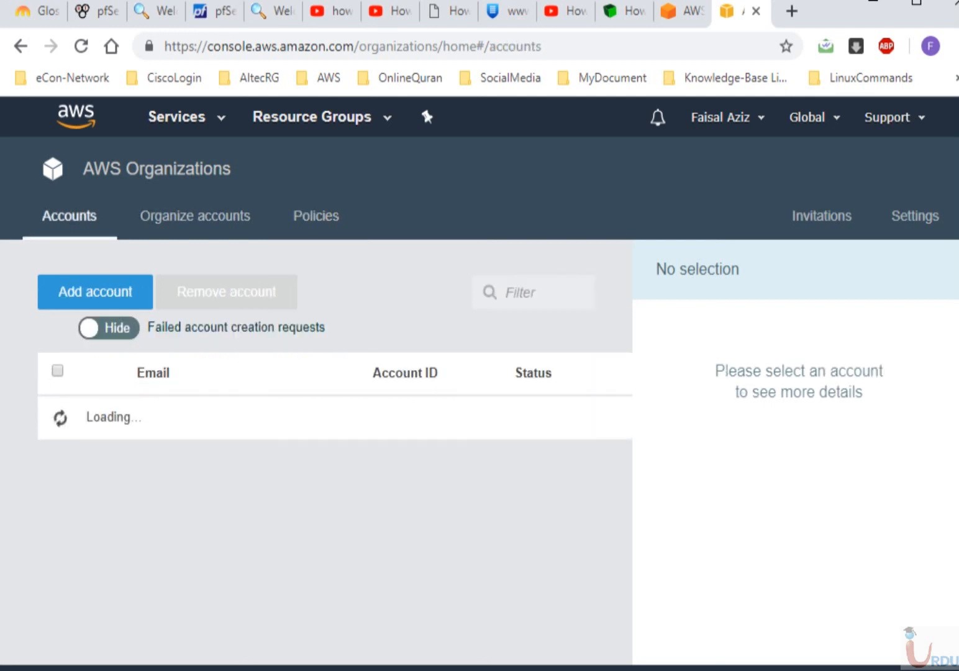
click(915, 216)
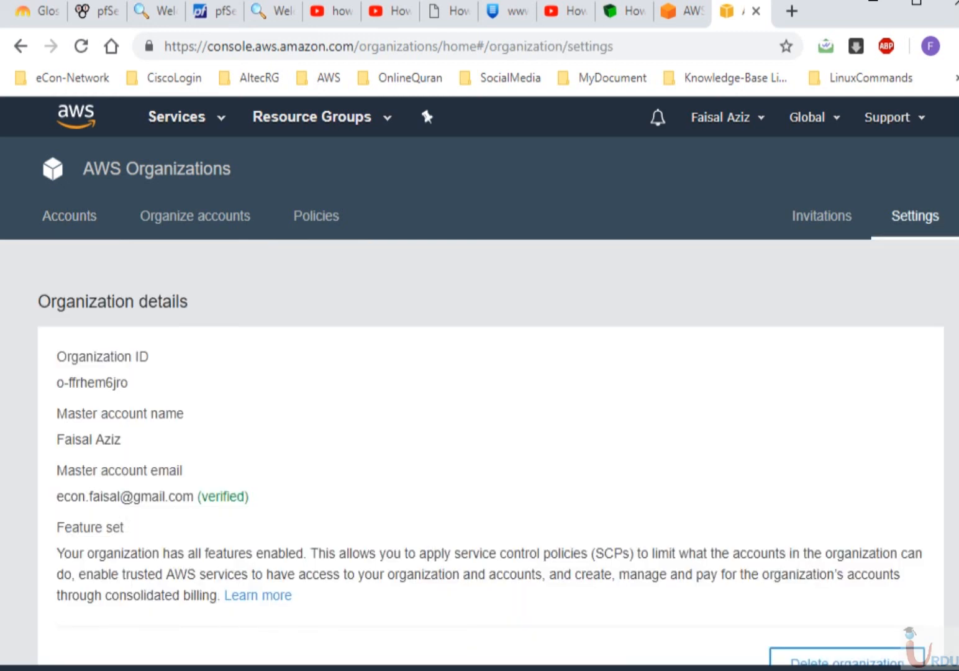
scroll(846, 482, down, 3)
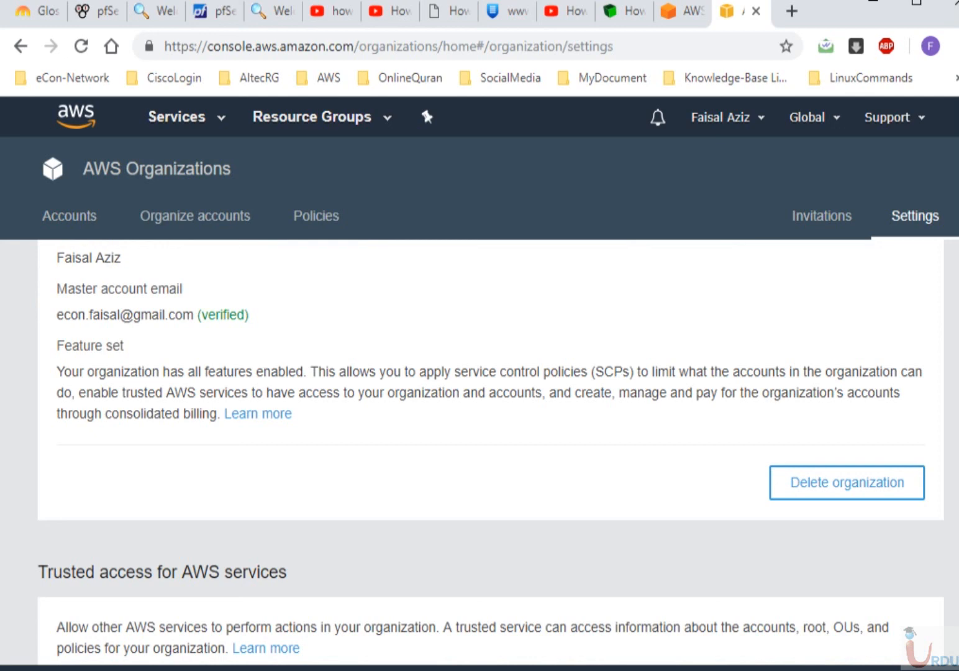
key(alt+Tab)
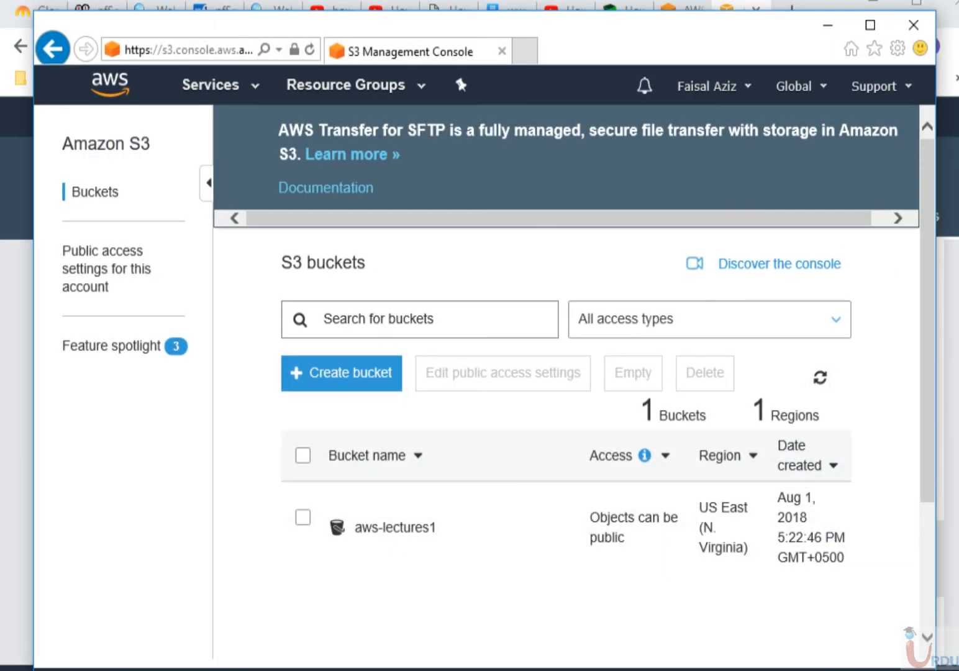
- From the member account's My Organization page, leave the organization and confirm
click(712, 86)
click(653, 165)
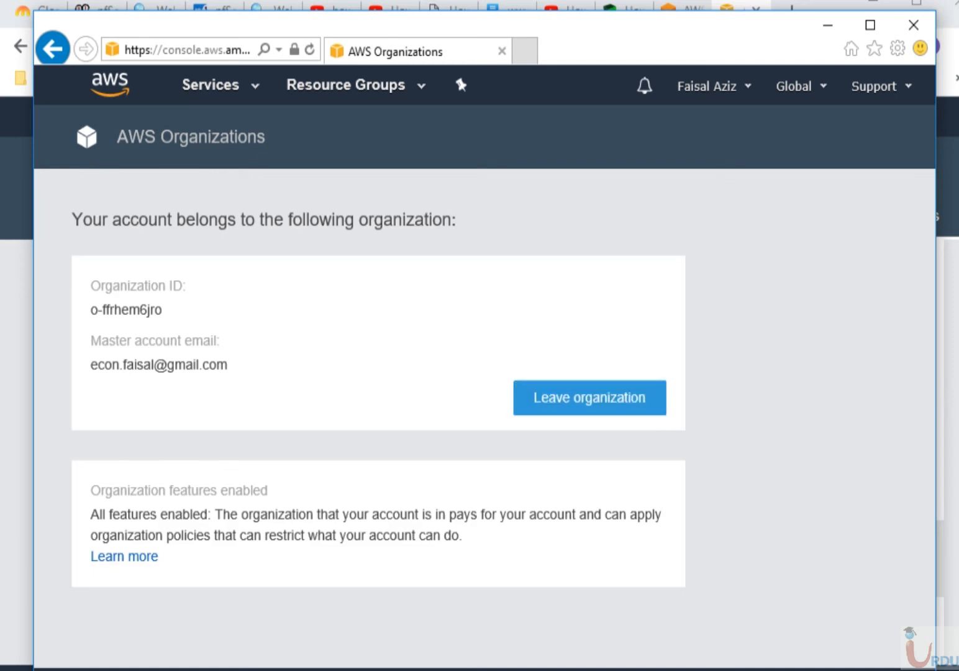
click(590, 397)
click(491, 351)
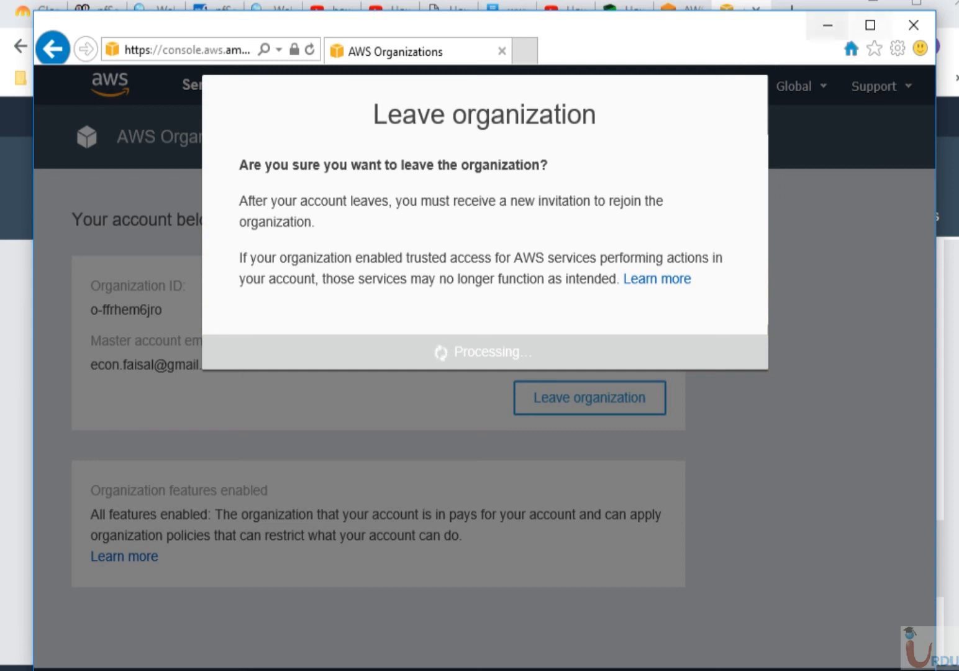
click(827, 26)
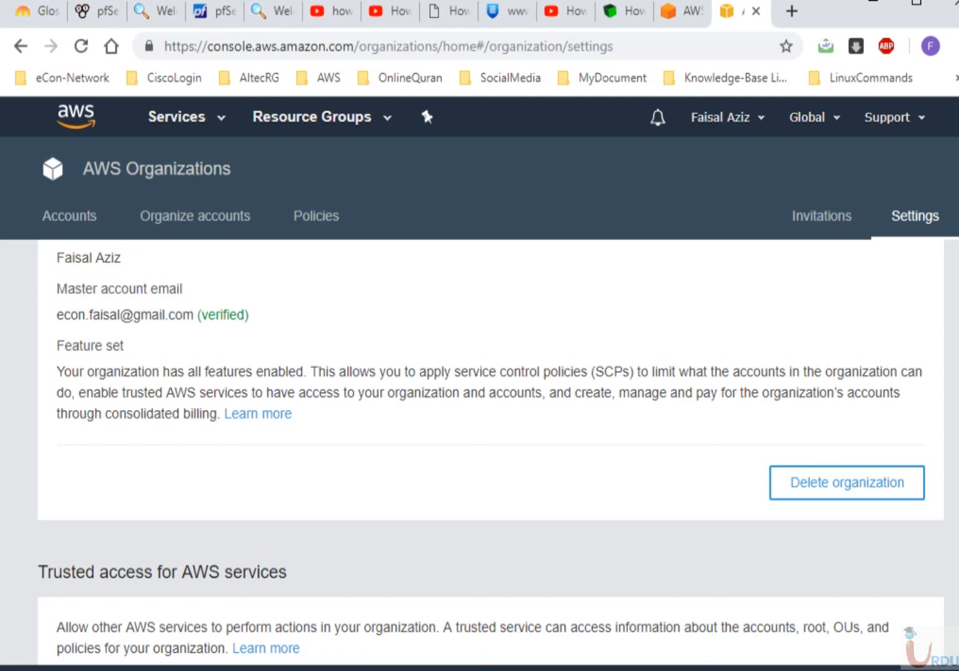
- Verify only the master account remains, then delete the organization from Settings and confirm
scroll(491, 435, up, 3)
click(69, 216)
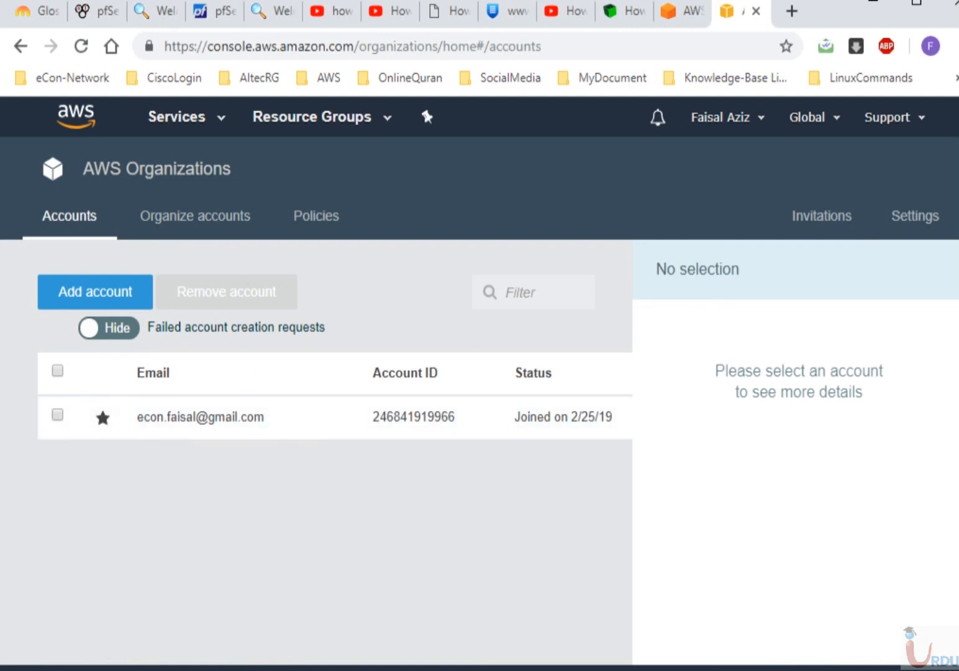
click(915, 216)
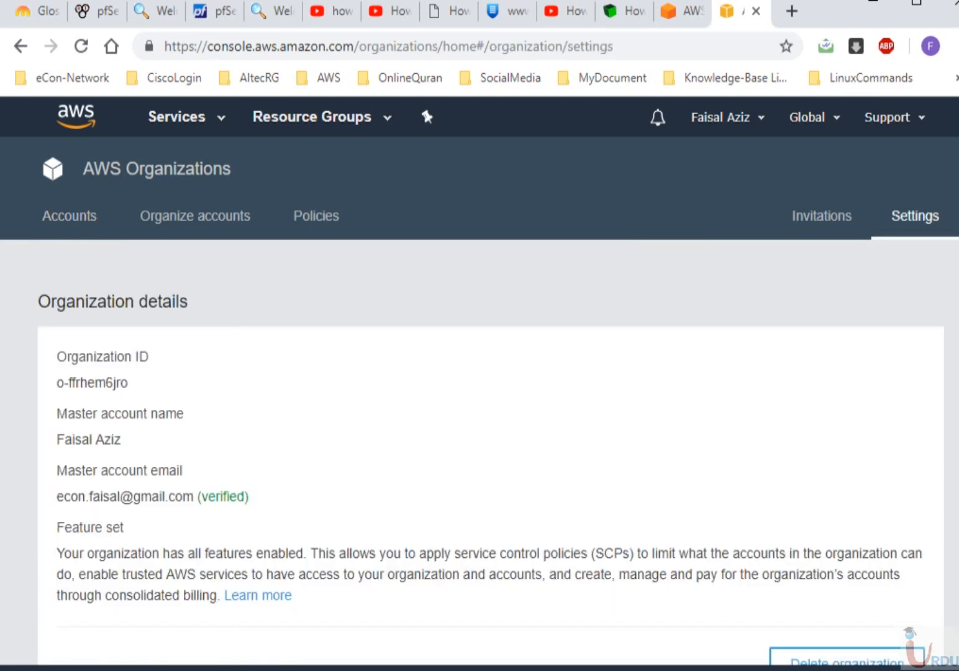
scroll(847, 431, down, 6)
scroll(847, 431, up, 2)
click(847, 431)
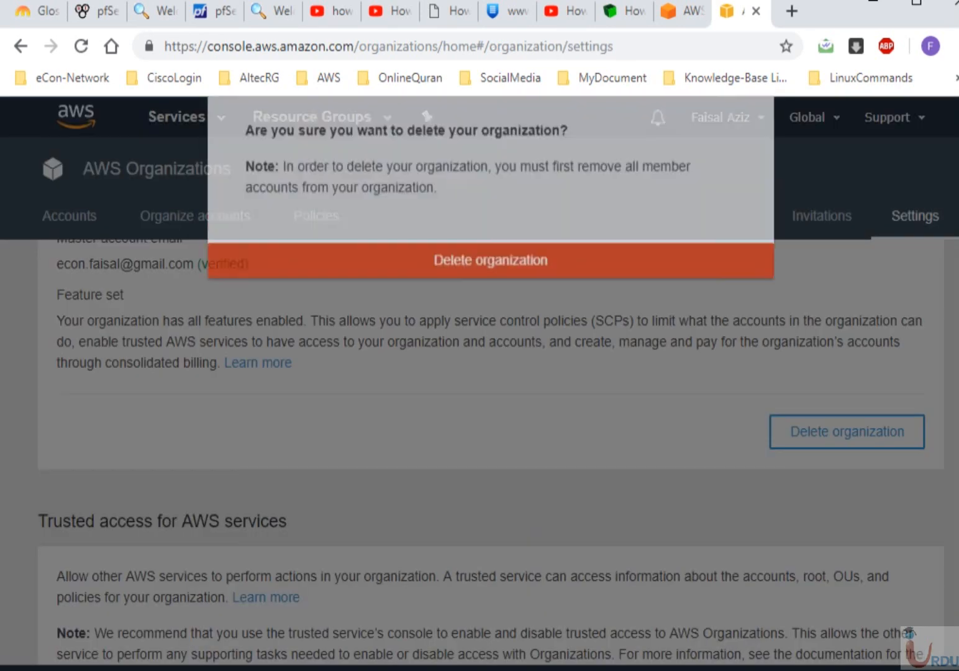
click(490, 326)
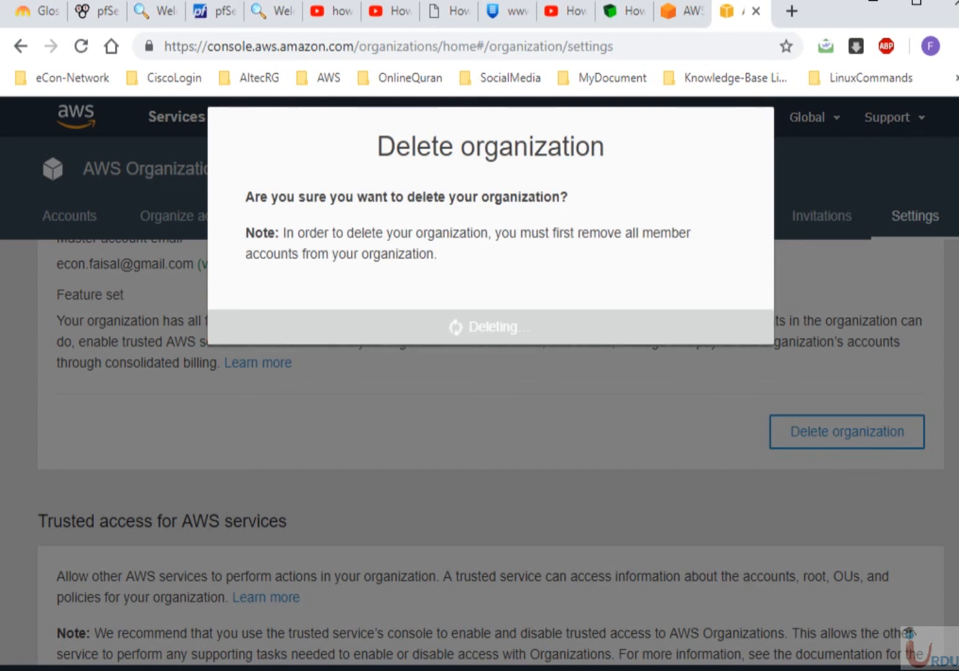